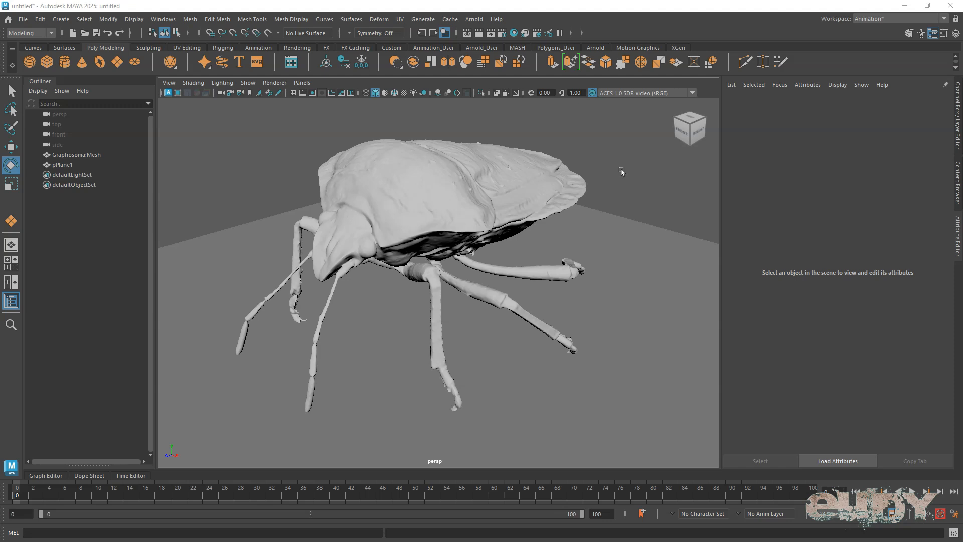
# - Turn on the Poly Count heads-up display to show the bug mesh's polygon statistics, and deselect the mesh
pyautogui.click(444, 185)
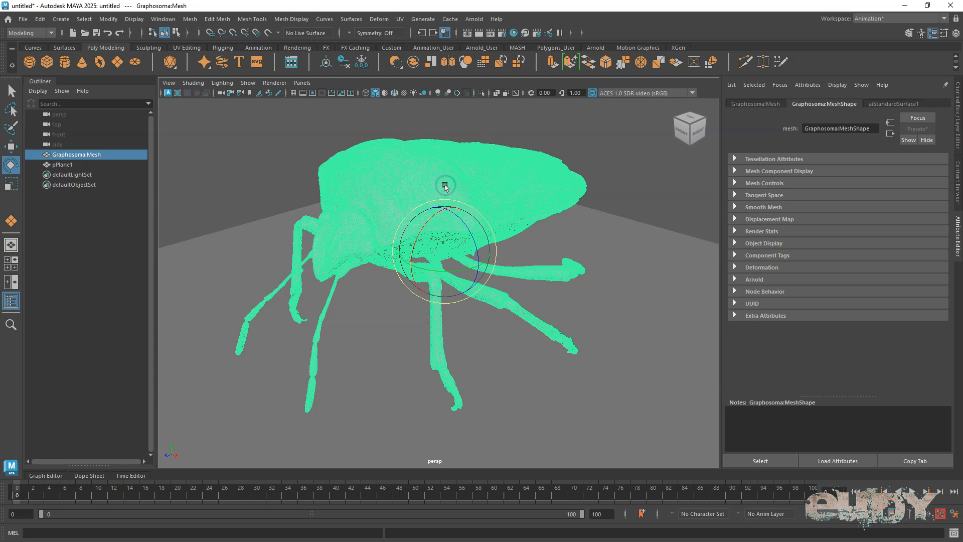
pyautogui.click(135, 20)
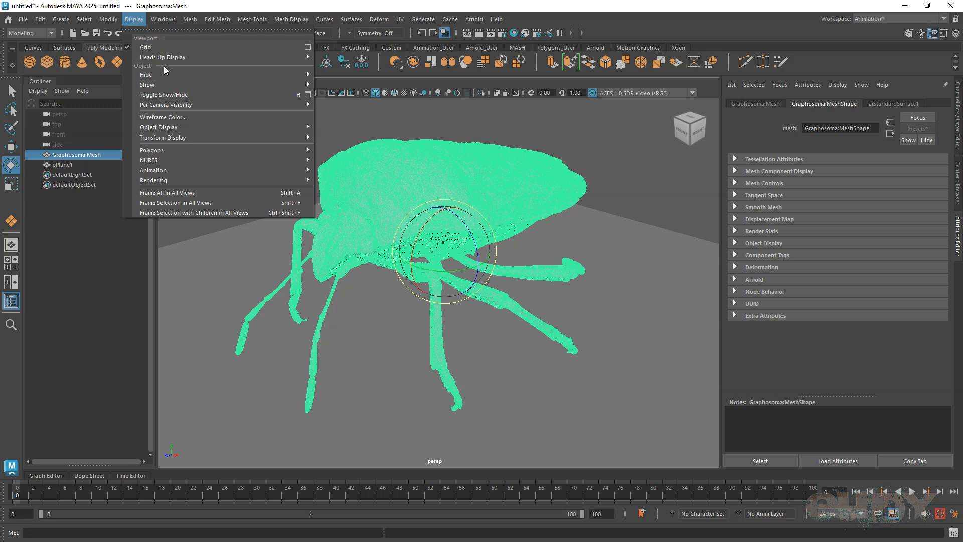
pyautogui.moveTo(166, 60)
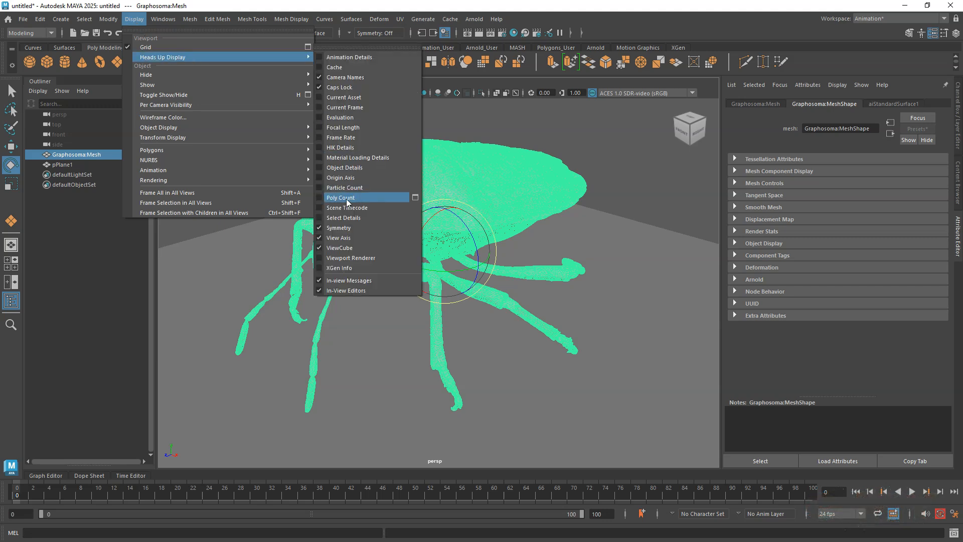
pyautogui.click(320, 199)
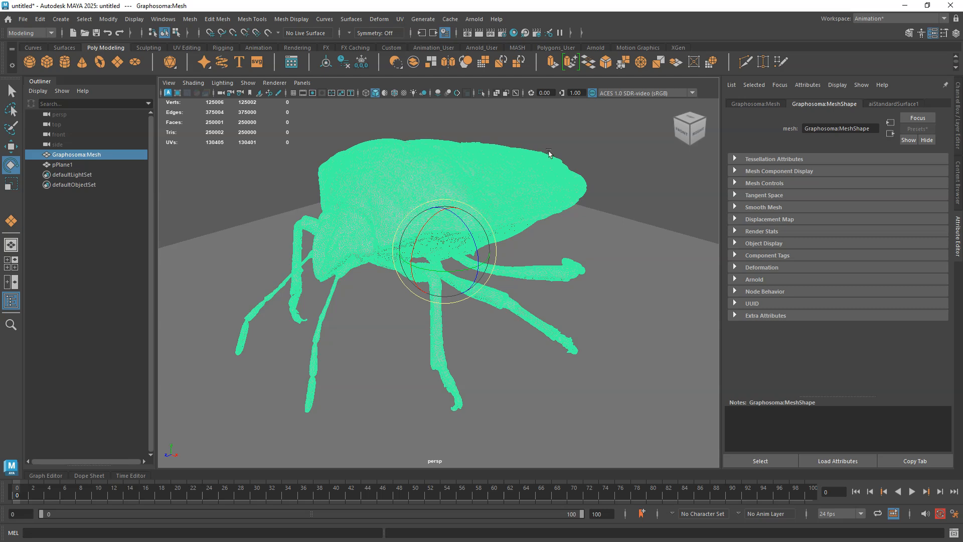
pyautogui.click(581, 139)
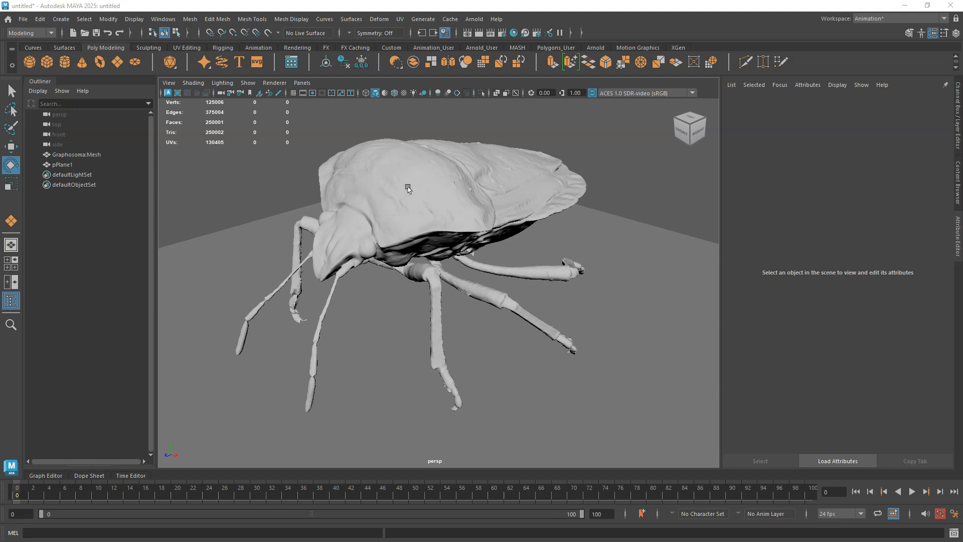
# - Select the bug mesh and open the Retopologize options for it
pyautogui.click(391, 189)
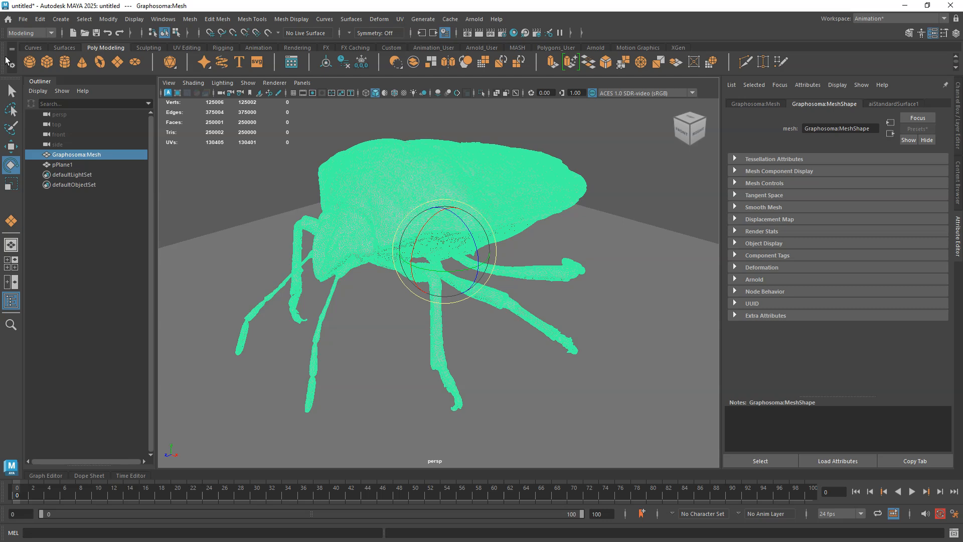
pyautogui.click(10, 91)
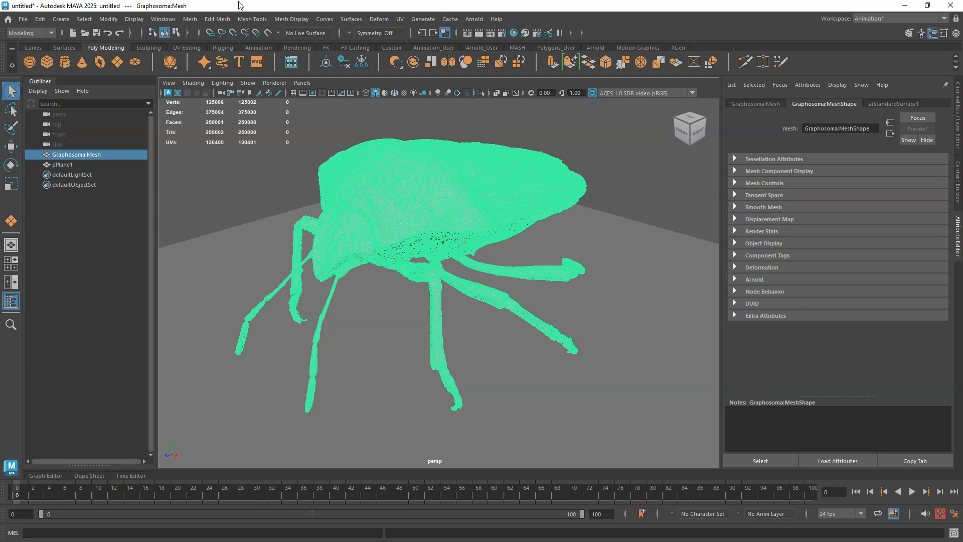
pyautogui.click(191, 20)
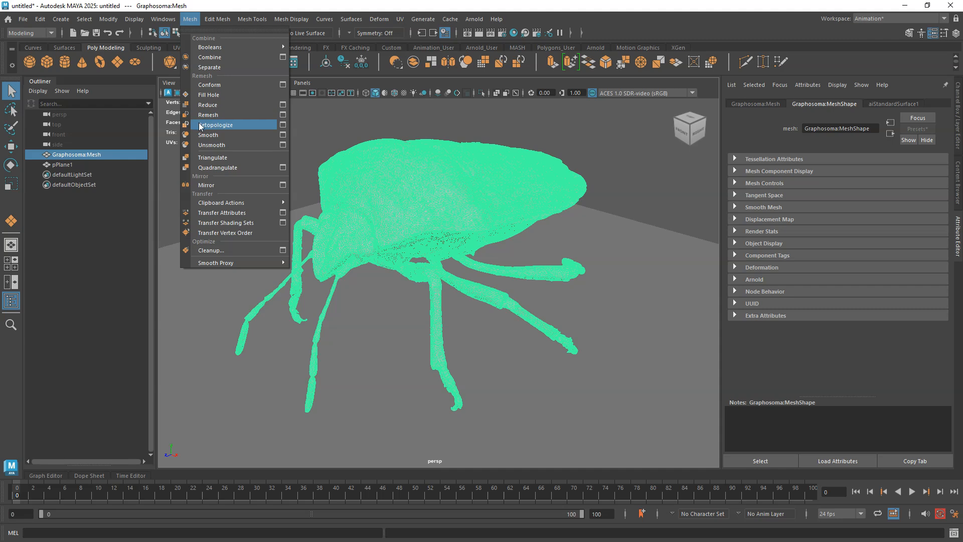
pyautogui.click(283, 125)
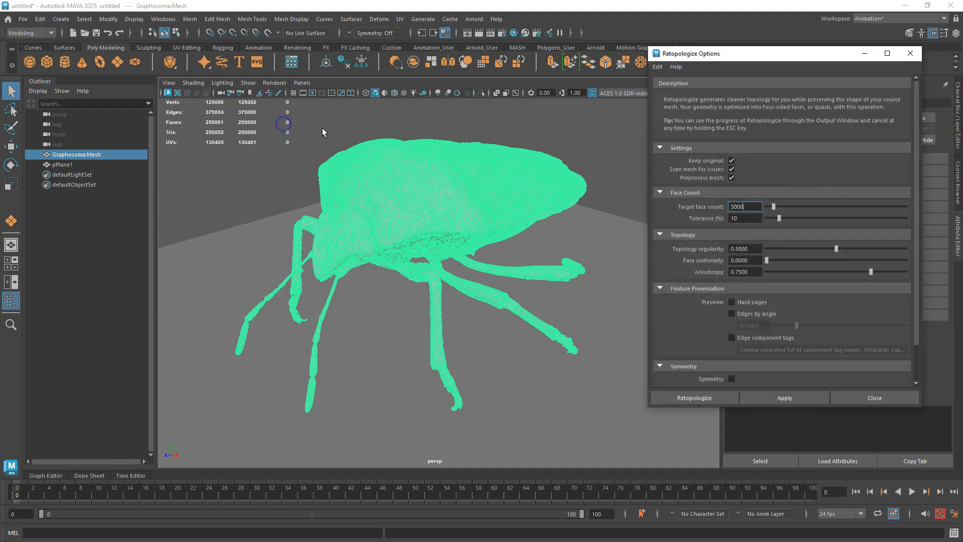
pyautogui.moveTo(731, 54); pyautogui.dragTo(730, 50)
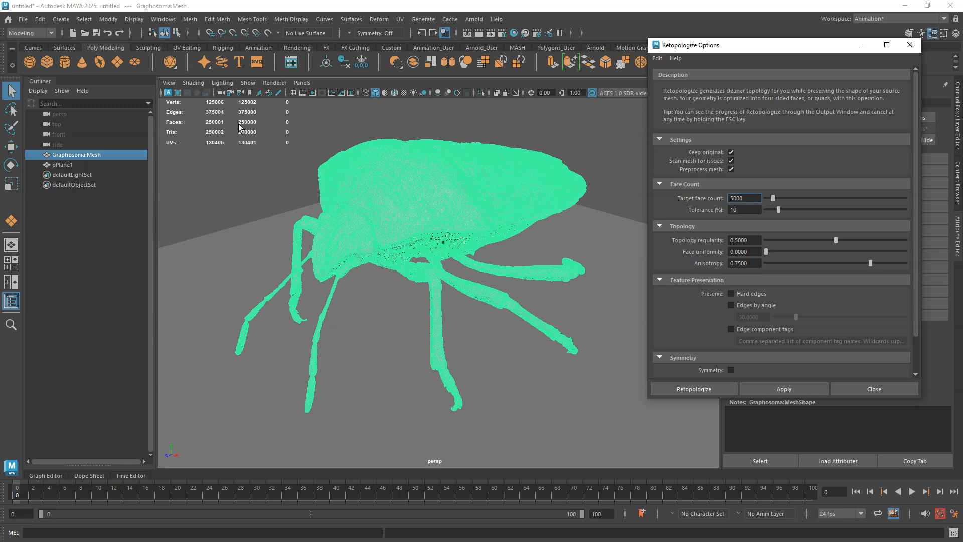
# - Retopologize the bug mesh with a target face count of 50000 and 10% tolerance, keeping the original
pyautogui.click(734, 198)
pyautogui.click(729, 211)
pyautogui.click(731, 153)
pyautogui.click(731, 152)
pyautogui.click(731, 151)
pyautogui.click(730, 152)
pyautogui.moveTo(758, 49); pyautogui.dragTo(763, 31)
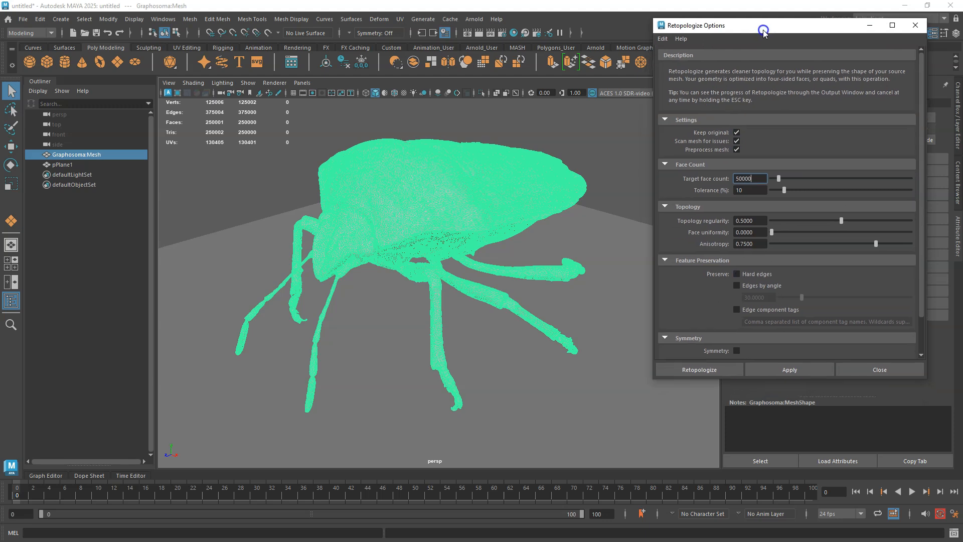
pyautogui.click(791, 366)
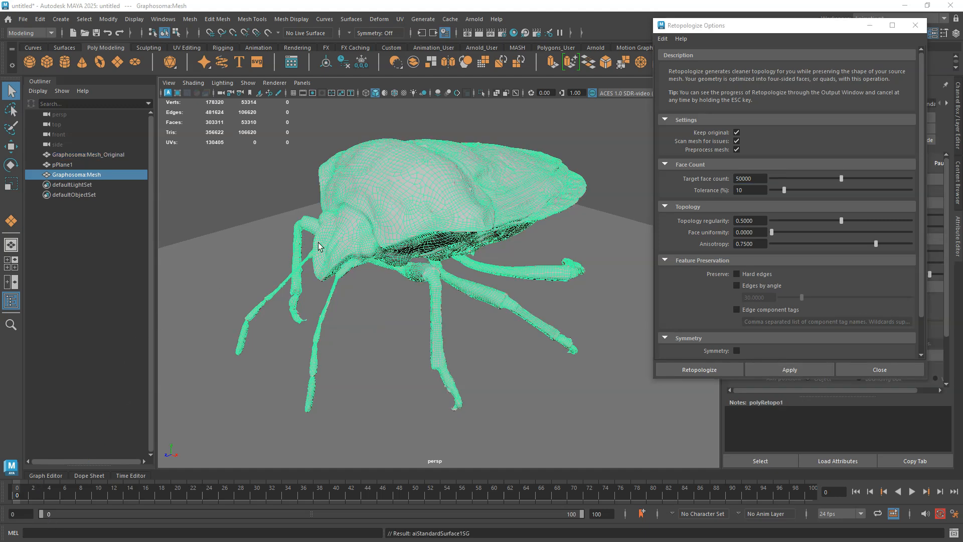
# - Move the retopologized bug mesh off the original so the two stand side by side
pyautogui.moveTo(696, 25); pyautogui.dragTo(730, 26)
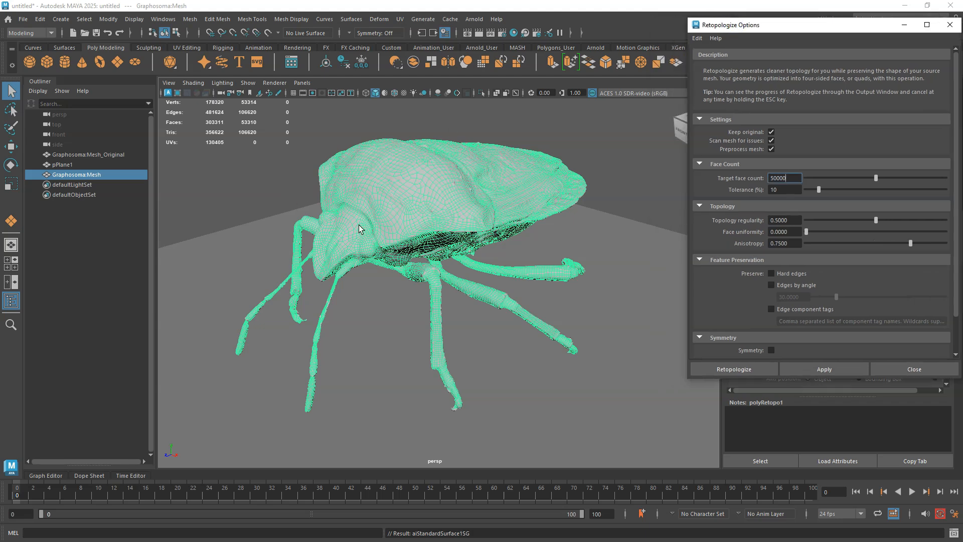
pyautogui.scroll(-3, 358, 228)
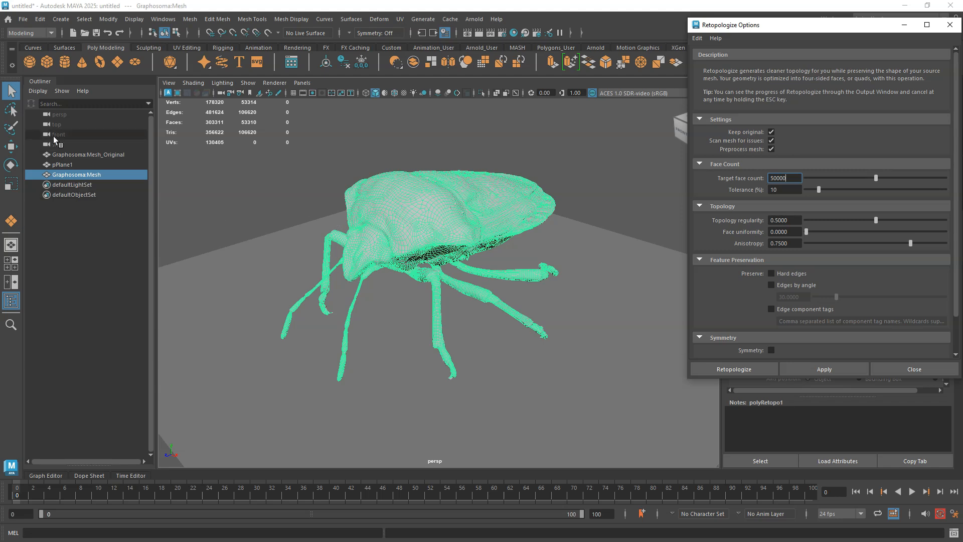
pyautogui.click(11, 147)
pyautogui.moveTo(408, 275); pyautogui.dragTo(560, 318)
pyautogui.scroll(-2, 614, 341)
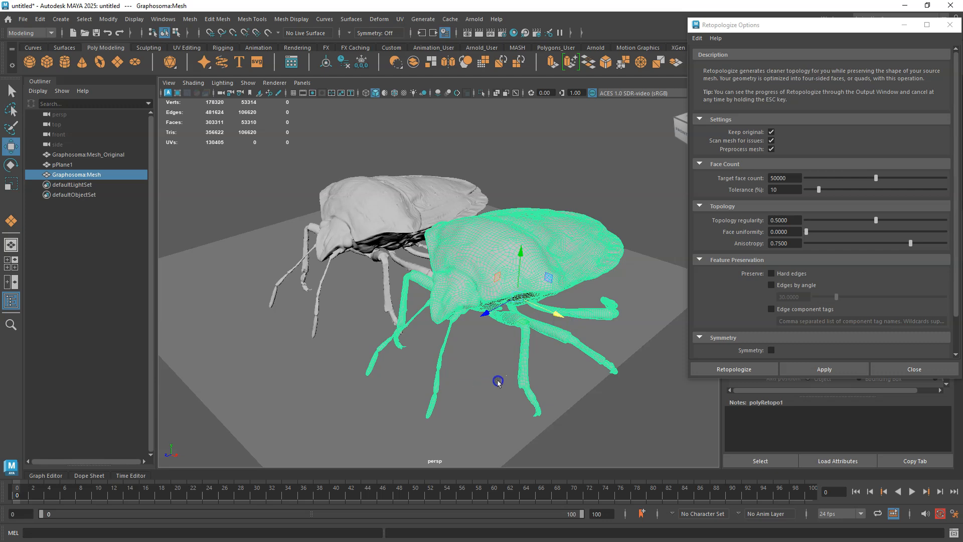
# - Select the original and the retopologized bug together and compare their wireframes up close
pyautogui.click(516, 367)
pyautogui.keyDown('alt'); pyautogui.moveTo(466, 376); pyautogui.dragTo(488, 382); pyautogui.keyUp('alt')
pyautogui.scroll(5, 488, 382)
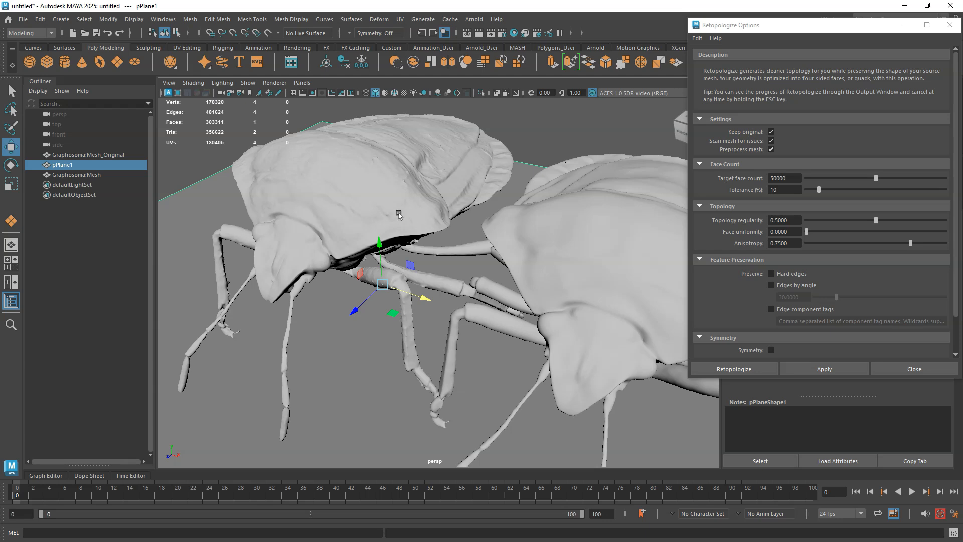
pyautogui.click(478, 238)
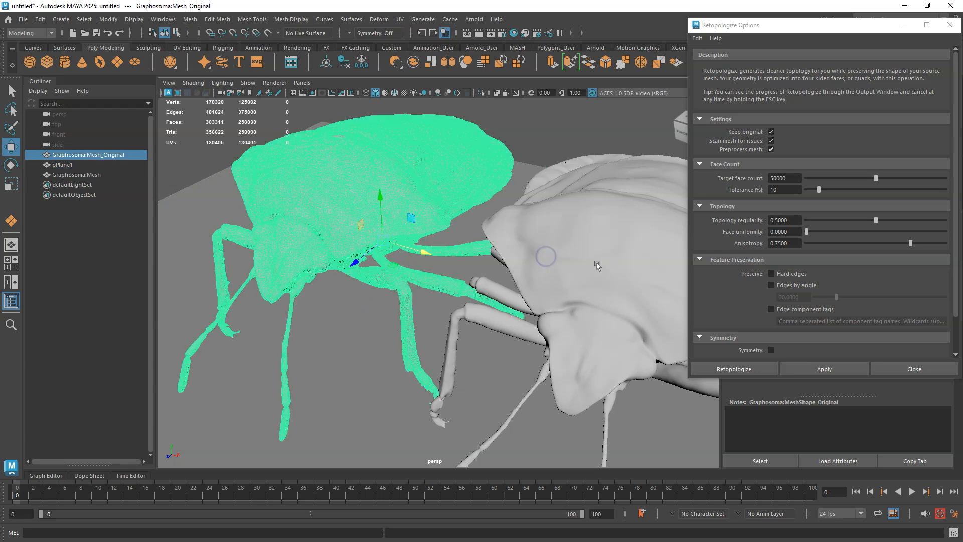
pyautogui.keyDown('shift'); pyautogui.click(588, 266); pyautogui.keyUp('shift')
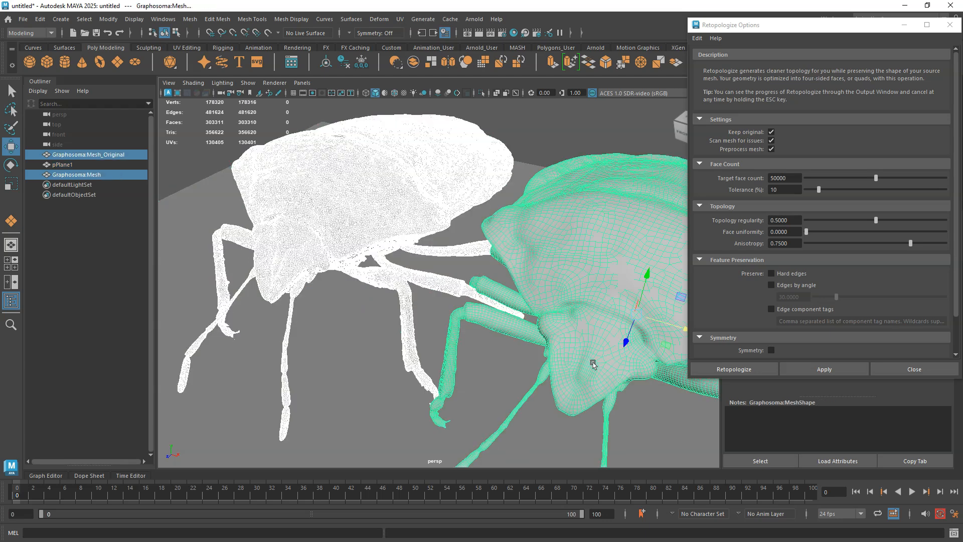
pyautogui.keyDown('alt'); pyautogui.moveTo(589, 393); pyautogui.dragTo(553, 397); pyautogui.keyUp('alt')
# - Hide the 50000-face retopologized bug and select the original mesh
pyautogui.click(98, 175)
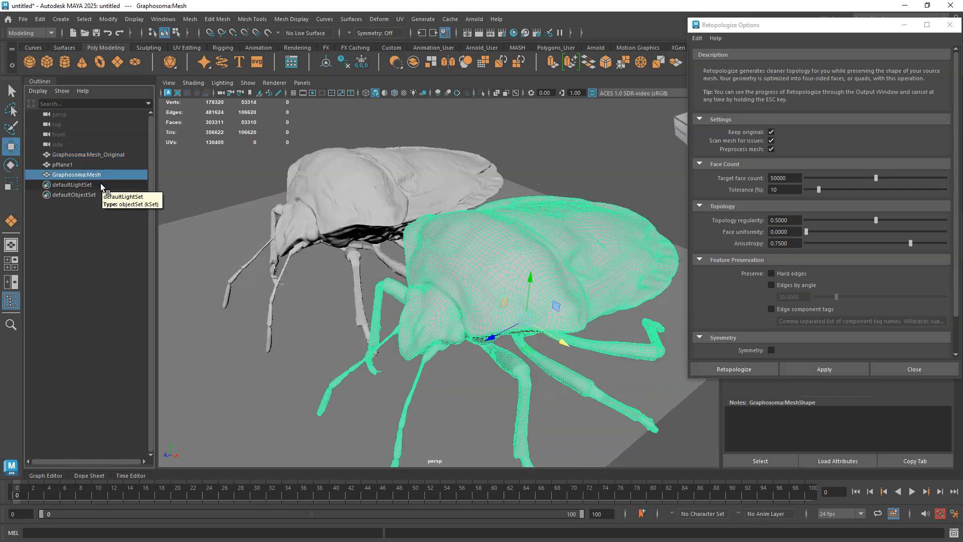
pyautogui.hotkey('ctrl', 'h')
pyautogui.click(334, 206)
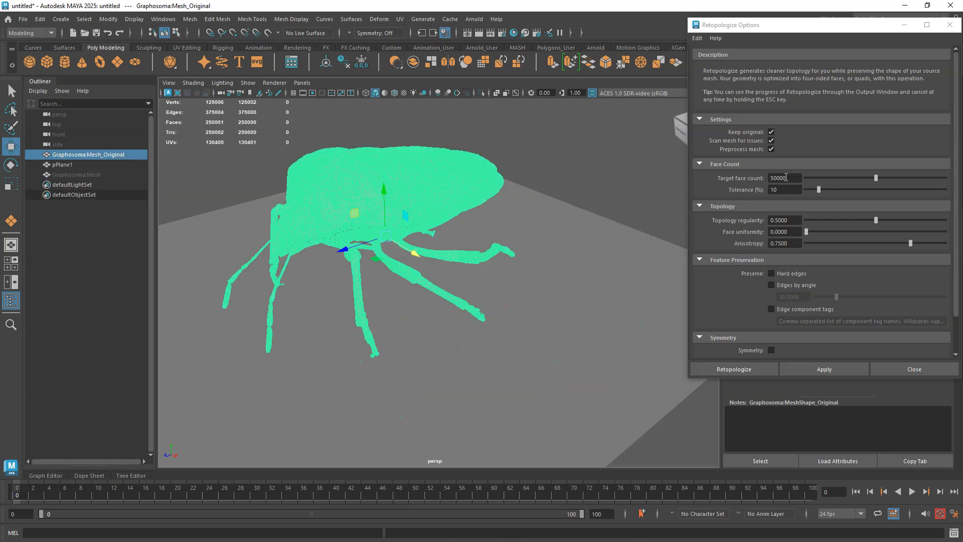
# - Retopologize the original bug mesh again with a target face count of 2000
pyautogui.click(761, 177)
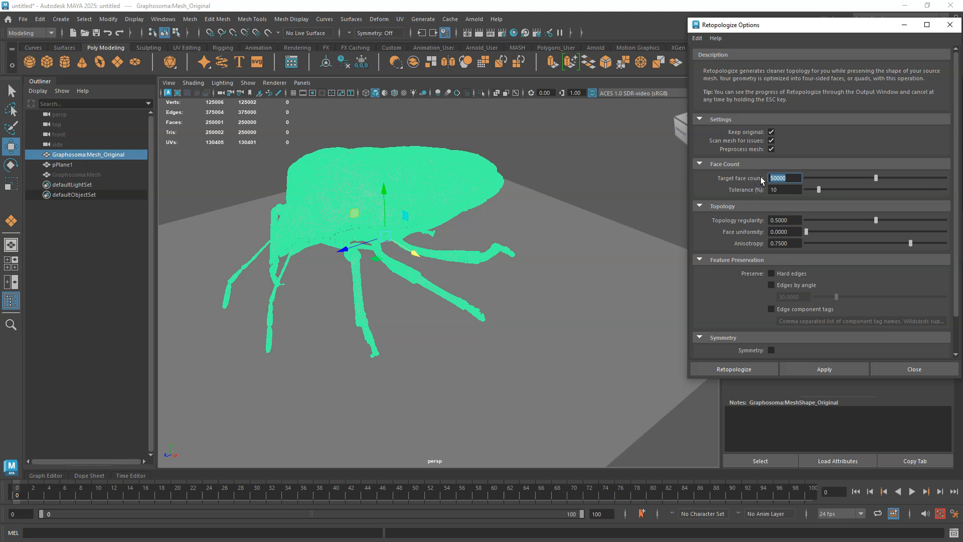
pyautogui.write('2')
pyautogui.keyDown('alt'); pyautogui.moveTo(486, 335); pyautogui.dragTo(563, 360, button='middle'); pyautogui.keyUp('alt')
pyautogui.scroll(3, 532, 343)
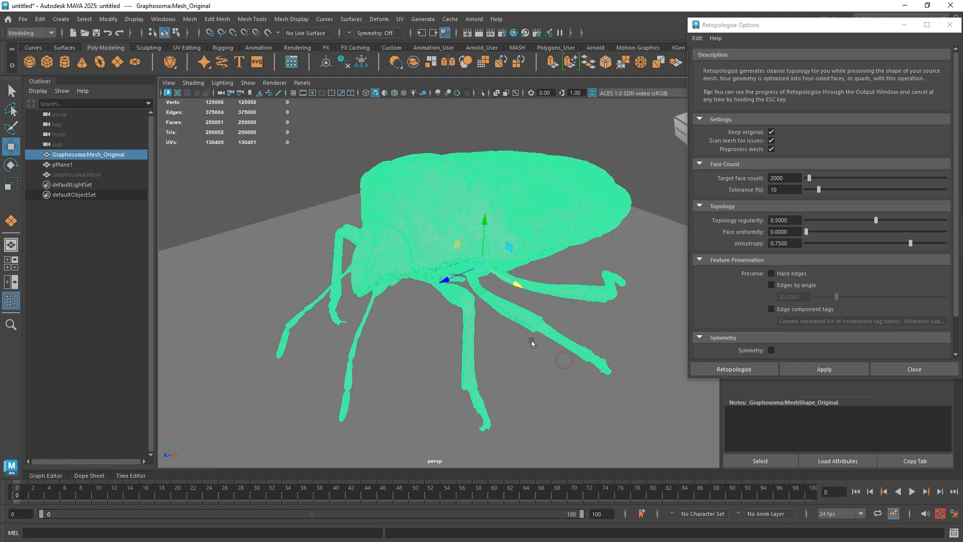
pyautogui.click(822, 370)
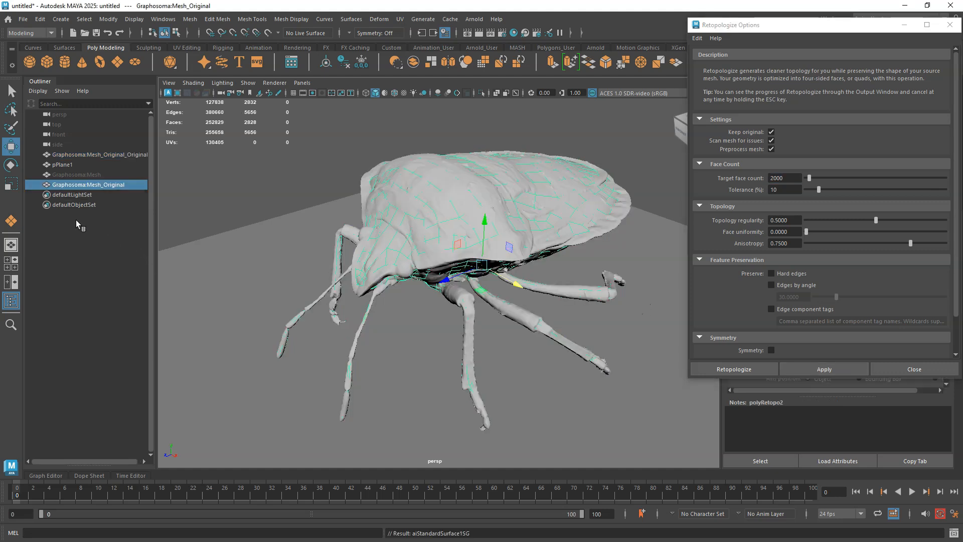
# - Hide the high-poly original and examine the topology of the 2000-face version from above
pyautogui.click(72, 155)
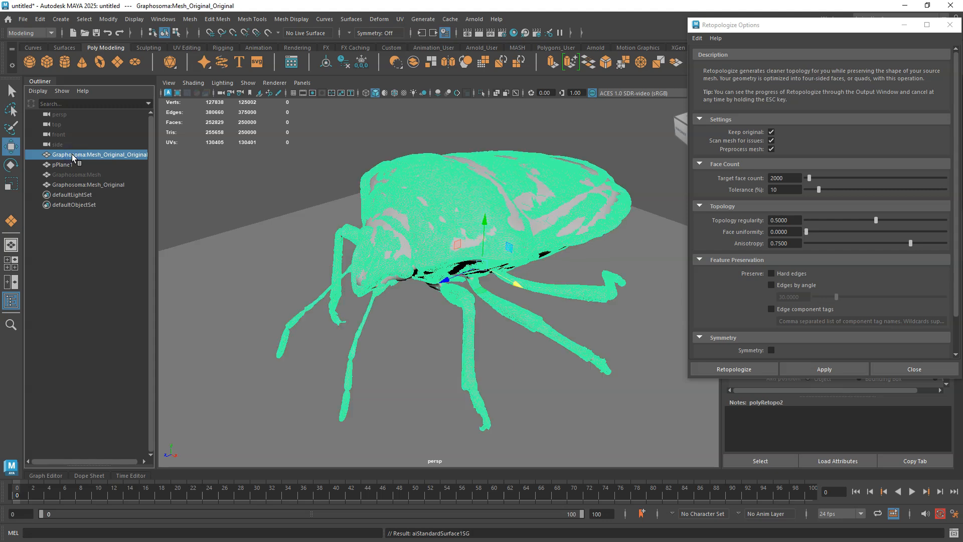
pyautogui.hotkey('ctrl', 'h')
pyautogui.click(472, 221)
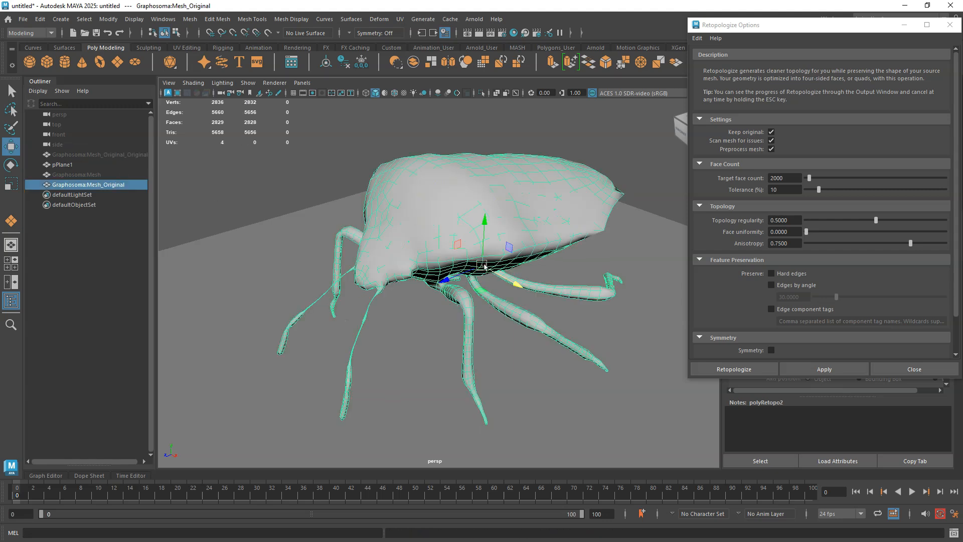
pyautogui.keyDown('alt'); pyautogui.moveTo(484, 265); pyautogui.dragTo(464, 299); pyautogui.keyUp('alt')
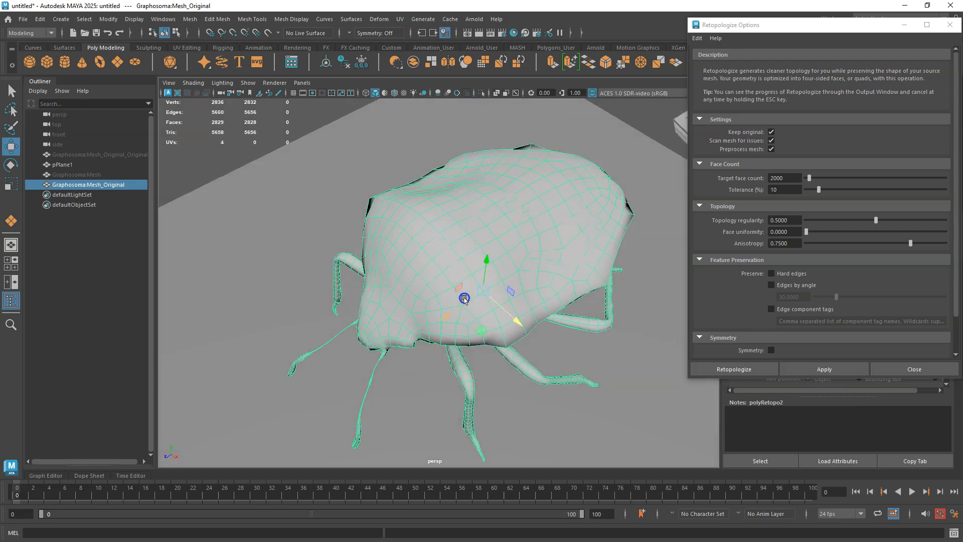
# - Unhide the high-poly original and the 50000-face retopologized bug
pyautogui.click(80, 154)
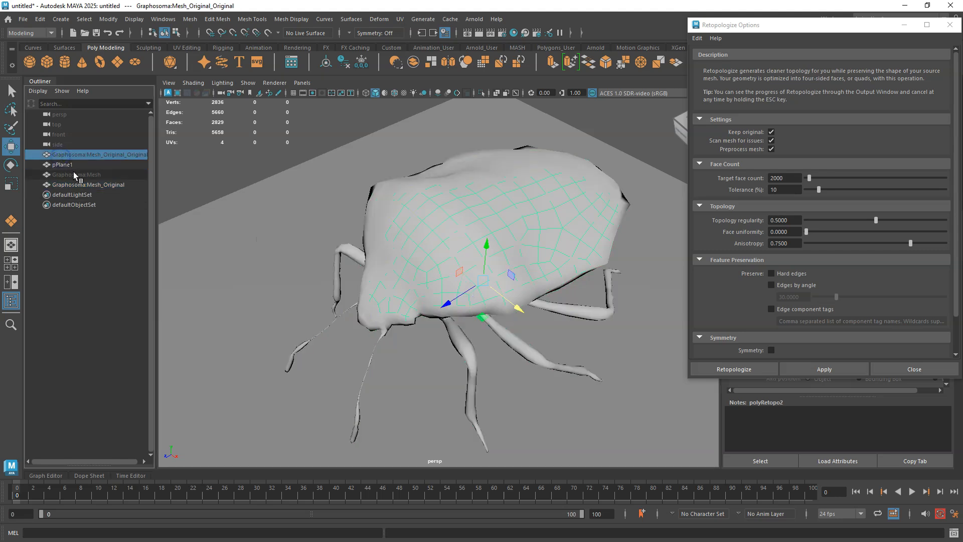
pyautogui.press('h')
pyautogui.scroll(-4, 413, 235)
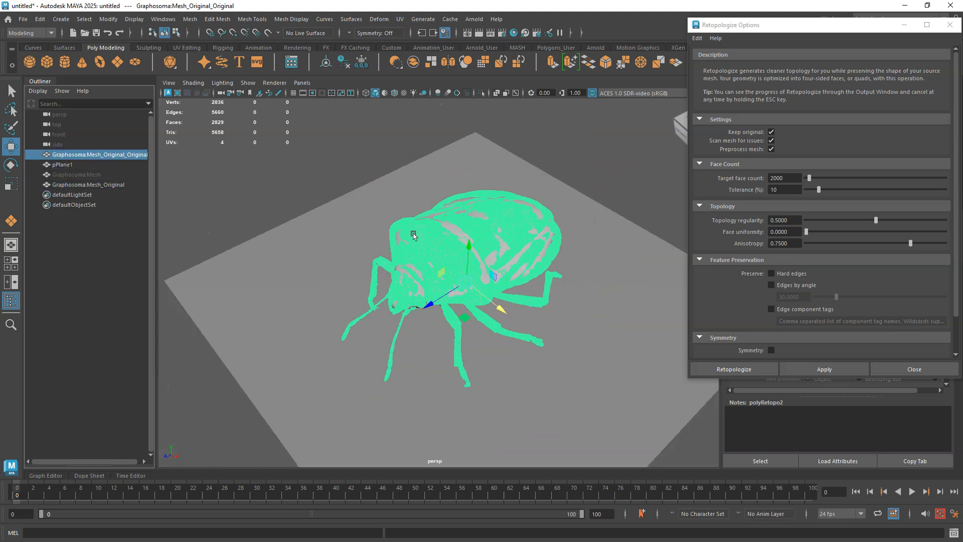
pyautogui.keyDown('alt'); pyautogui.moveTo(565, 287); pyautogui.dragTo(525, 236, button='middle'); pyautogui.keyUp('alt')
pyautogui.click(93, 174)
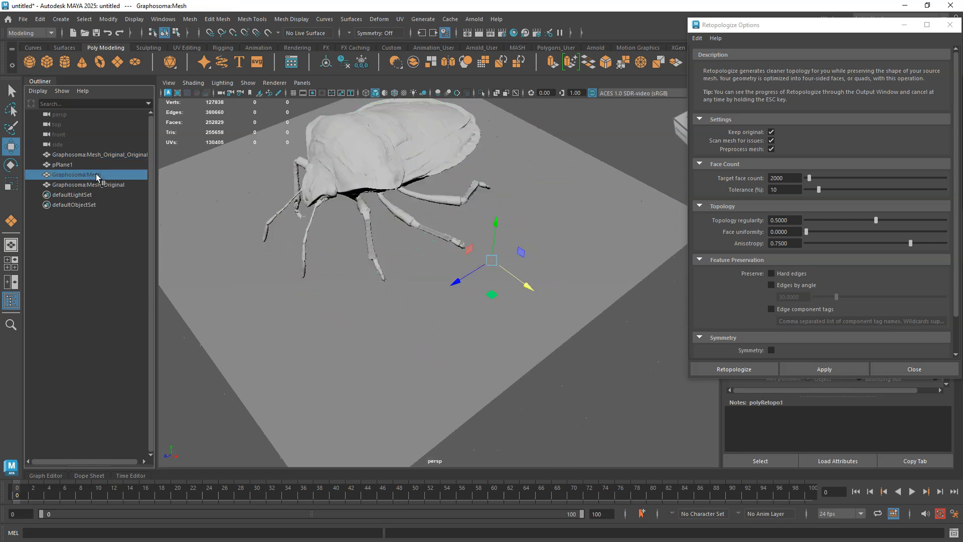
pyautogui.press('h')
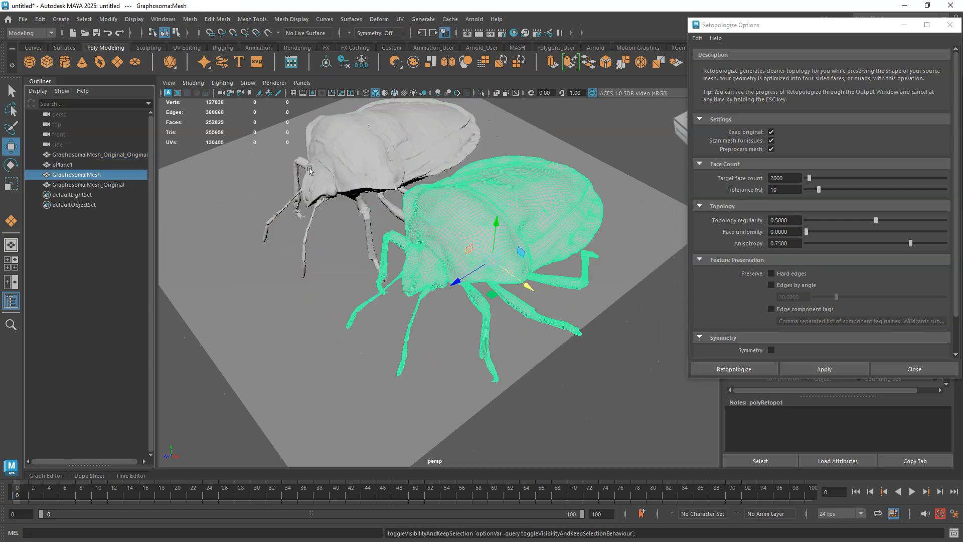
# - Move the 2000-face bug away from the original to the far side of the 50000-face version, lining up all three
pyautogui.click(120, 185)
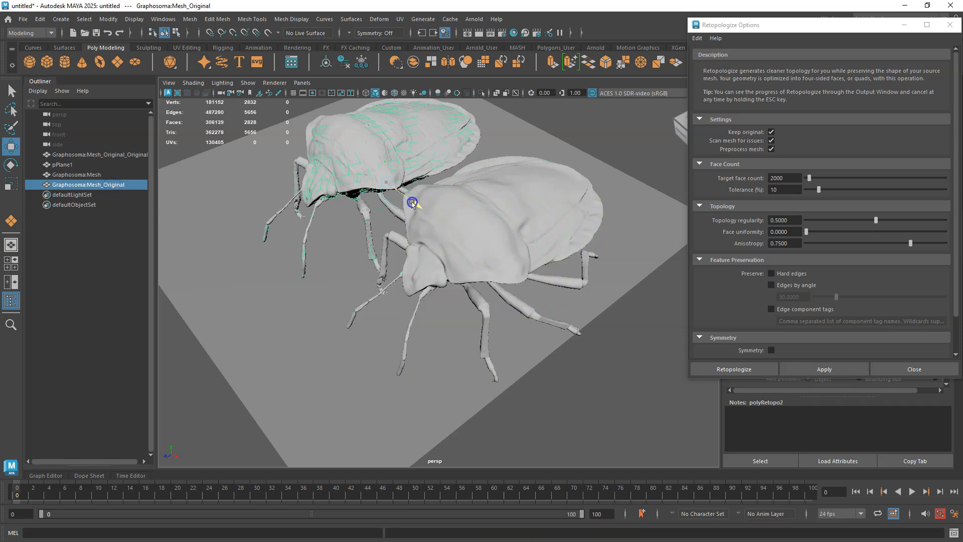
pyautogui.moveTo(582, 305); pyautogui.dragTo(672, 382, button='middle')
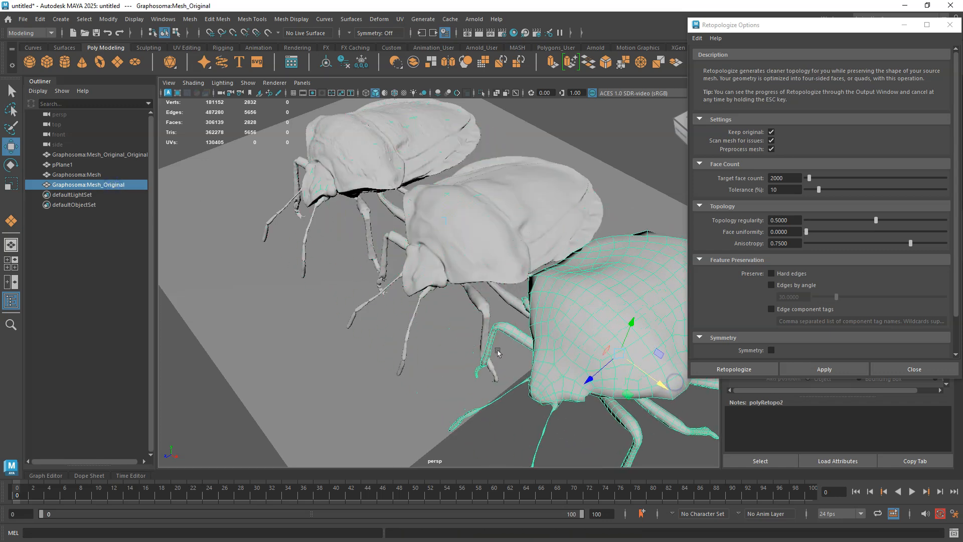
pyautogui.scroll(-3, 571, 295)
pyautogui.keyDown('alt'); pyautogui.moveTo(590, 306); pyautogui.dragTo(547, 291, button='middle'); pyautogui.keyUp('alt')
pyautogui.moveTo(485, 380)
pyautogui.keyDown('alt'); pyautogui.mouseDown(button='middle')
pyautogui.moveTo(492, 386)
pyautogui.moveTo(479, 387)
pyautogui.mouseUp(button='middle'); pyautogui.keyUp('alt')
pyautogui.moveTo(547, 353); pyautogui.dragTo(569, 370)
pyautogui.keyDown('alt'); pyautogui.moveTo(225, 335); pyautogui.dragTo(300, 345); pyautogui.keyUp('alt')
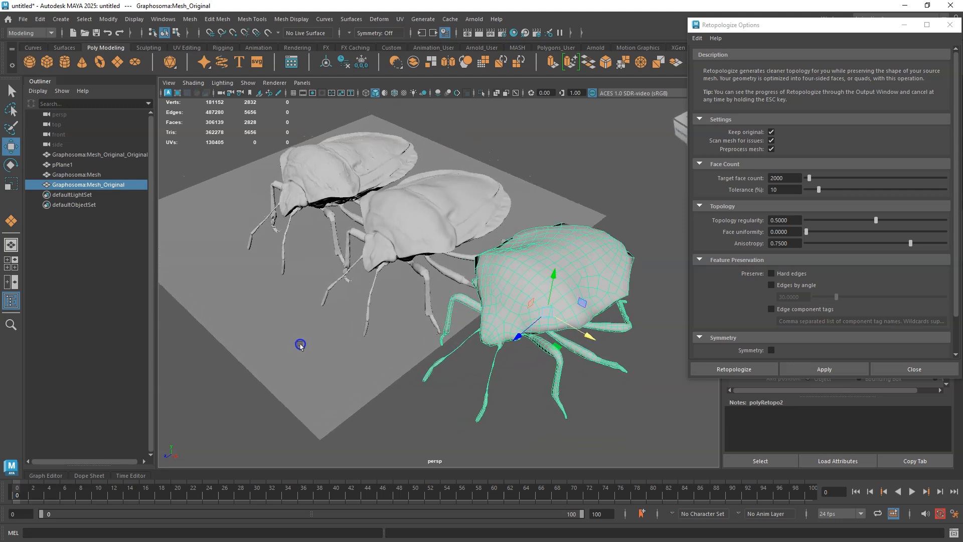
# - Retopologize the high-poly original bug with a target face count of 5000
pyautogui.click(320, 181)
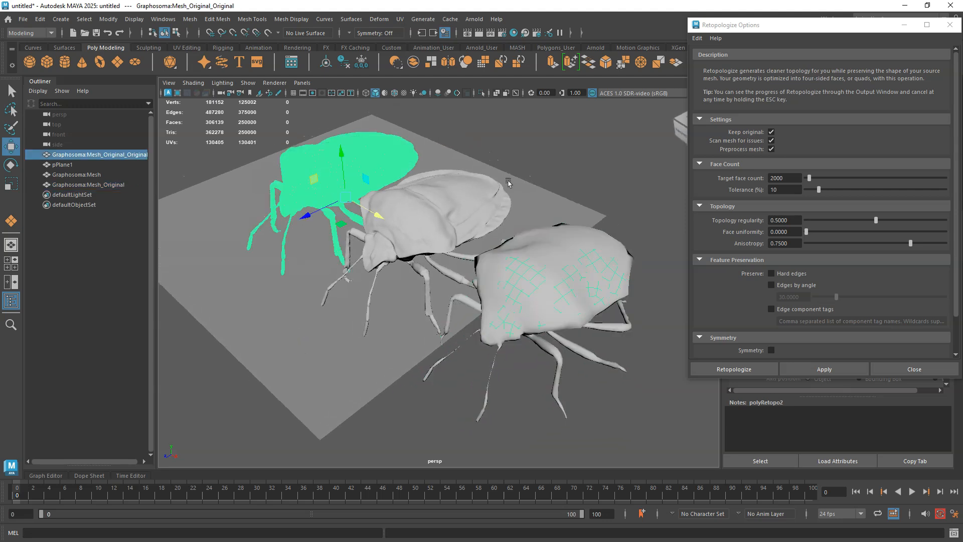
pyautogui.moveTo(788, 178); pyautogui.dragTo(730, 179)
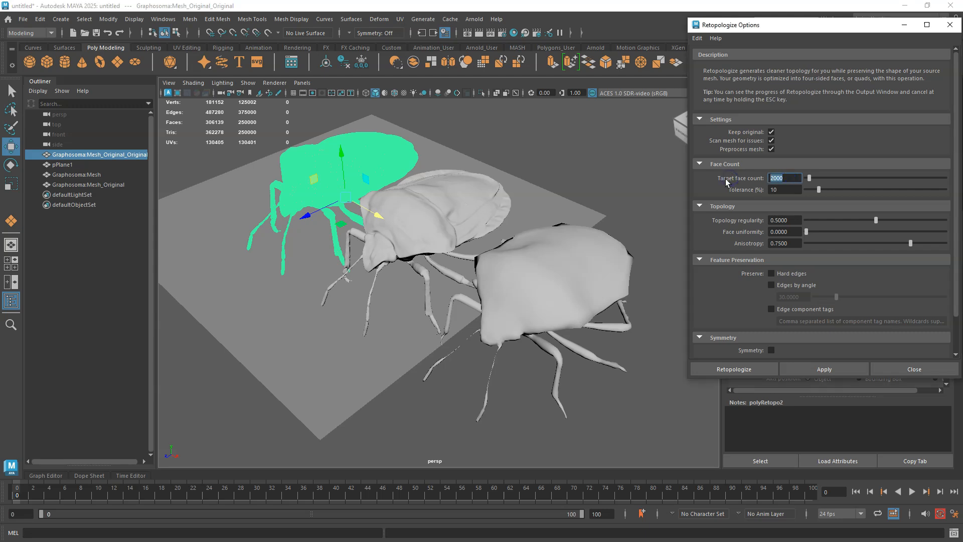
pyautogui.press('Return')
pyautogui.click(812, 368)
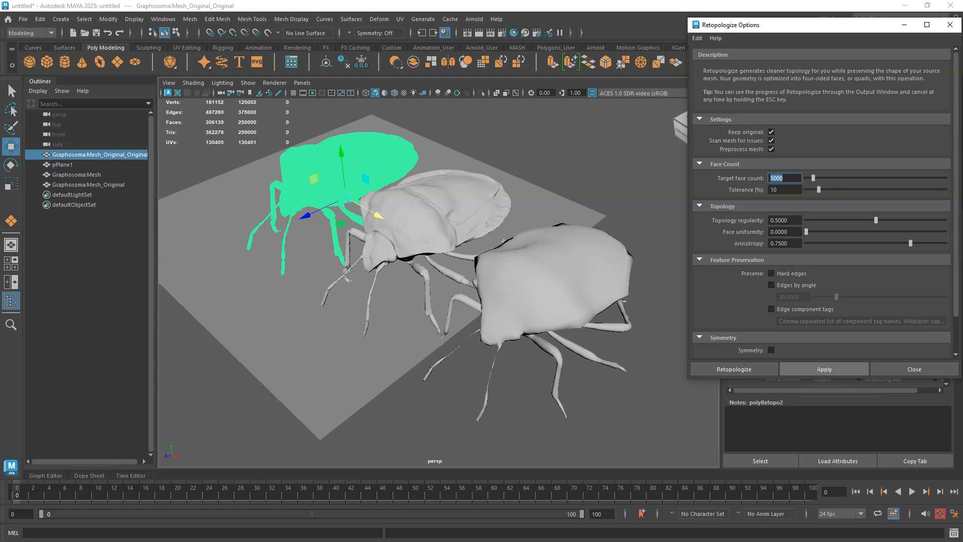
# - Move the new 5000-face bug off the original to the near end of the row, away from the other versions
pyautogui.keyDown('alt'); pyautogui.moveTo(335, 257); pyautogui.dragTo(404, 345, button='middle'); pyautogui.keyUp('alt')
pyautogui.moveTo(446, 315); pyautogui.dragTo(361, 263)
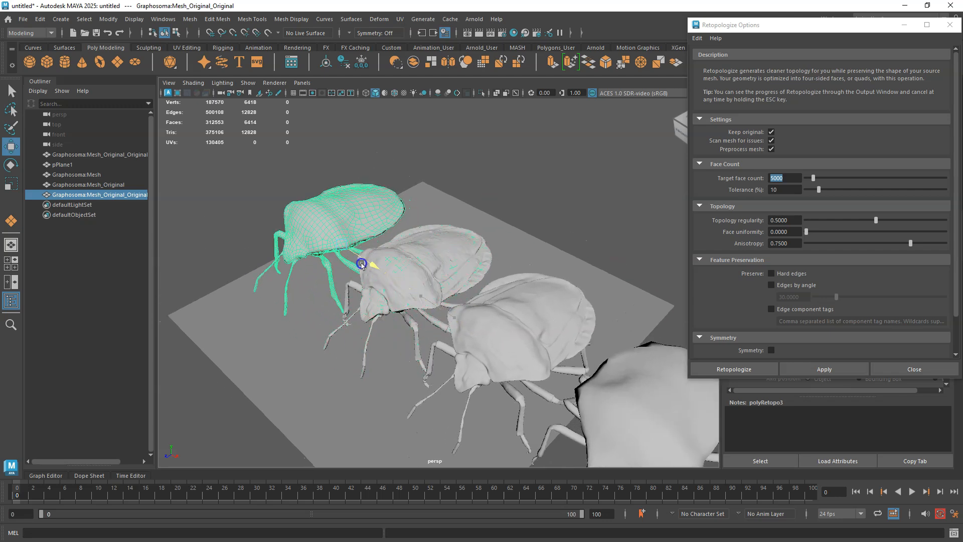
pyautogui.scroll(-2, 387, 266)
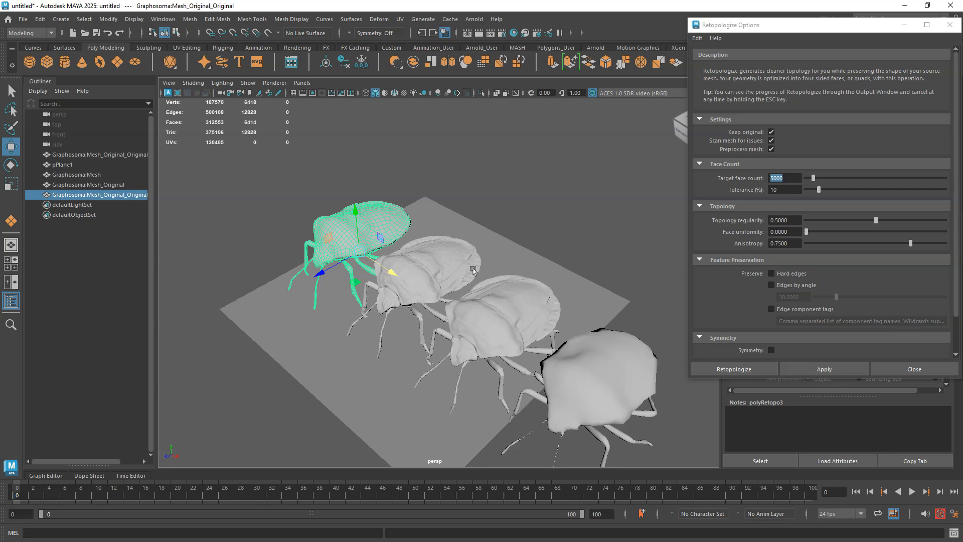
# - Shift the 2000-face bug farther out and place the 5000-face bug between it and the 50000-face version
pyautogui.keyDown('alt'); pyautogui.moveTo(506, 286); pyautogui.dragTo(445, 218, button='middle'); pyautogui.keyUp('alt')
pyautogui.click(519, 291)
pyautogui.moveTo(553, 337); pyautogui.dragTo(698, 424)
pyautogui.click(304, 176)
pyautogui.moveTo(339, 213); pyautogui.dragTo(549, 358)
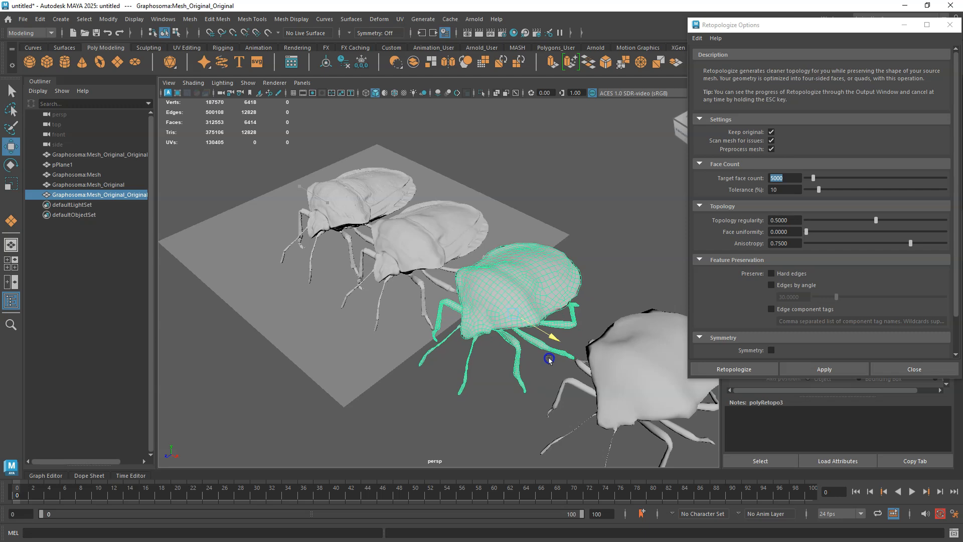
pyautogui.click(626, 383)
pyautogui.moveTo(678, 414); pyautogui.dragTo(648, 389)
# - Hide the ground plane pPlane1 beneath the bugs
pyautogui.keyDown('alt'); pyautogui.moveTo(540, 392); pyautogui.dragTo(329, 394, button='middle'); pyautogui.keyUp('alt')
pyautogui.click(69, 164)
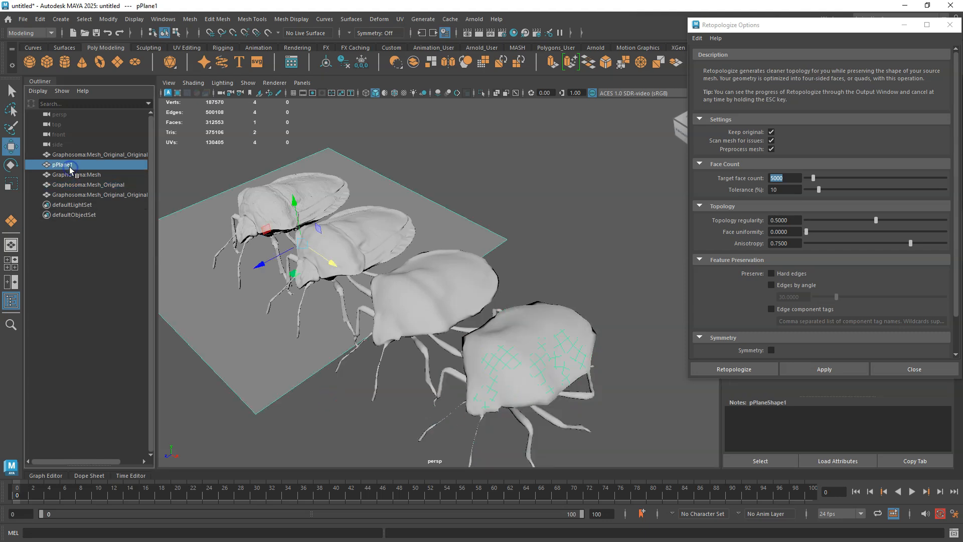
pyautogui.hotkey('ctrl', 'h')
pyautogui.keyDown('alt'); pyautogui.moveTo(307, 359); pyautogui.dragTo(333, 381); pyautogui.keyUp('alt')
pyautogui.keyDown('alt'); pyautogui.moveTo(333, 381); pyautogui.dragTo(356, 363, button='right'); pyautogui.keyUp('alt')
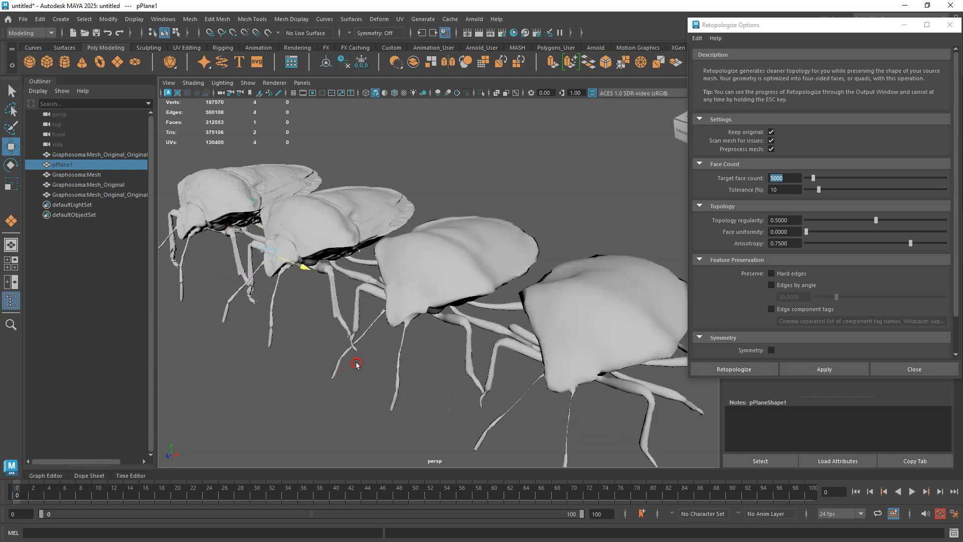
# - Select all four bugs together to compare the density of their wireframes
pyautogui.scroll(-1, 417, 363)
pyautogui.scroll(1, 417, 364)
pyautogui.moveTo(323, 167); pyautogui.dragTo(585, 282)
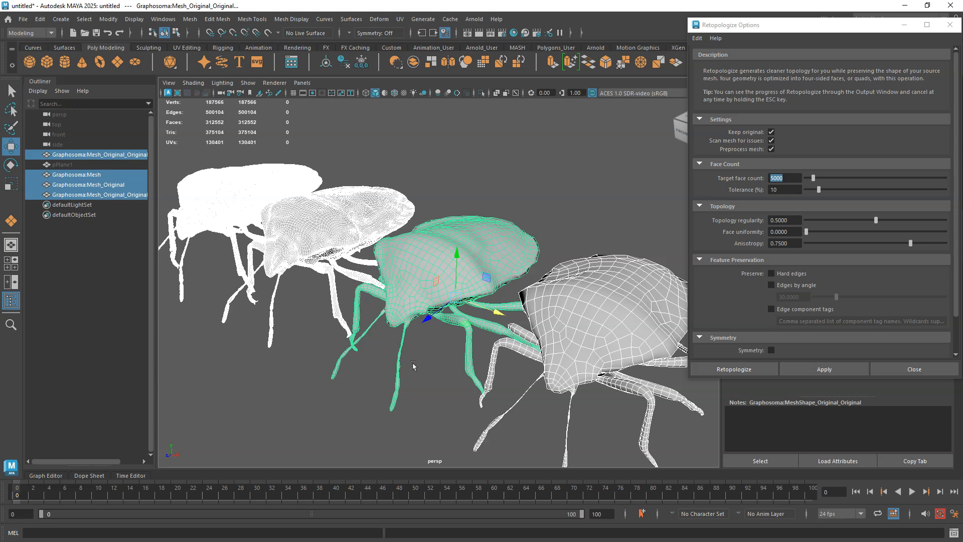
pyautogui.moveTo(331, 337)
pyautogui.keyDown('alt'); pyautogui.mouseDown(button='middle')
pyautogui.moveTo(317, 344)
pyautogui.moveTo(346, 343)
pyautogui.mouseUp(button='middle'); pyautogui.keyUp('alt')
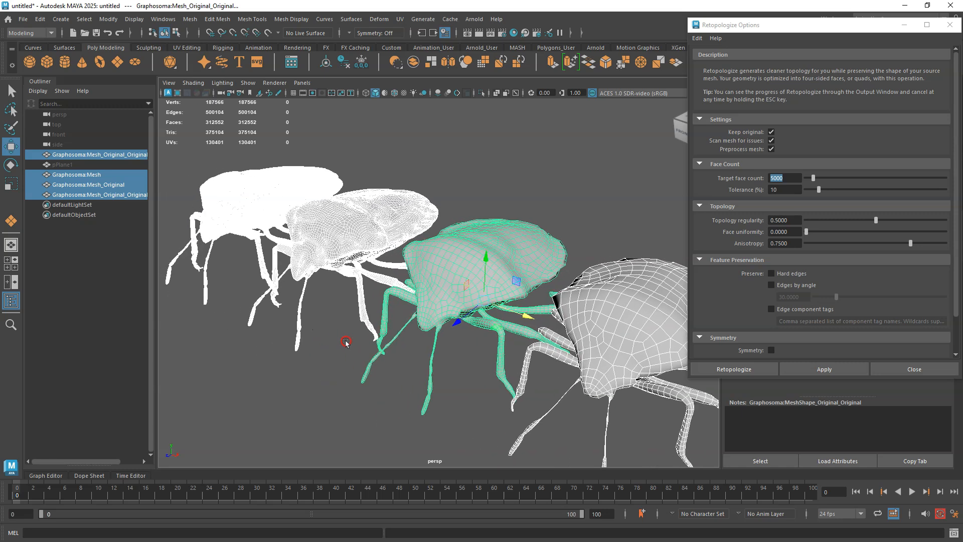
# - Examine the surface detail of the high-poly original and the 50000-face bug up close
pyautogui.click(203, 283)
pyautogui.scroll(4, 227, 225)
pyautogui.scroll(-2, 227, 231)
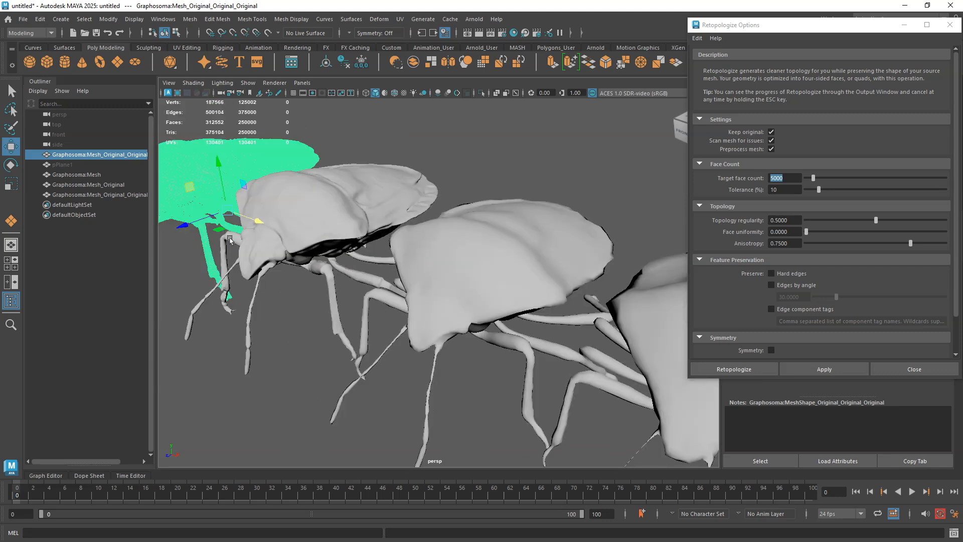
pyautogui.click(484, 155)
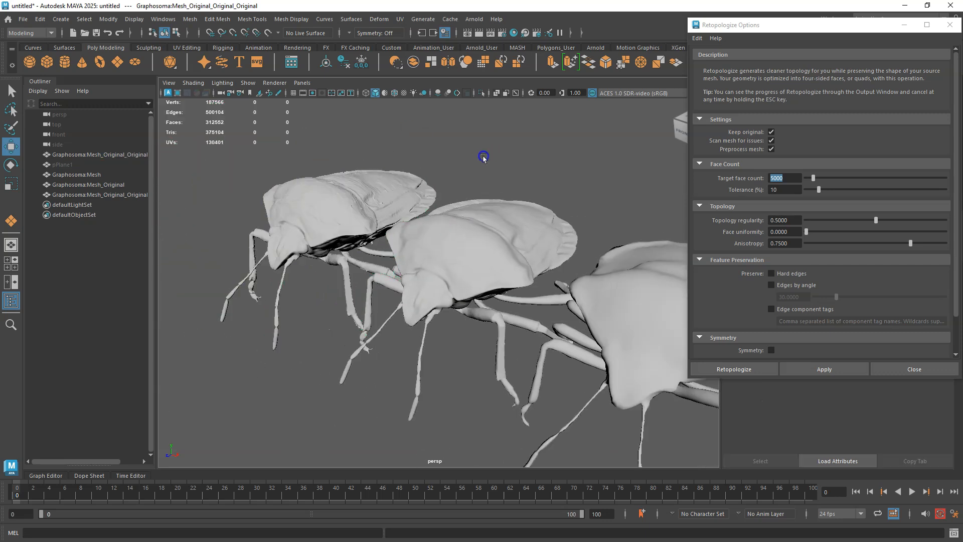
pyautogui.scroll(5, 310, 211)
pyautogui.scroll(-2, 236, 217)
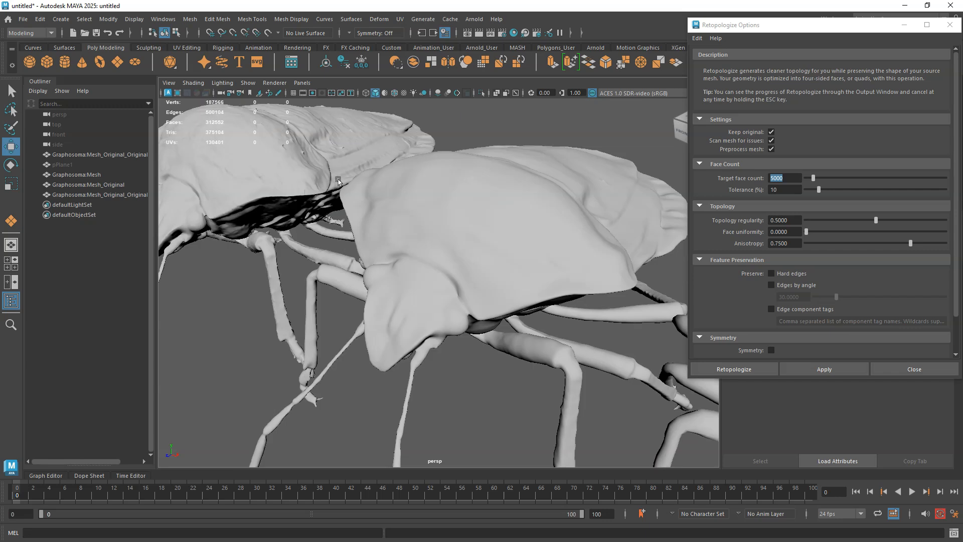
pyautogui.scroll(-3, 411, 243)
pyautogui.scroll(-2, 411, 243)
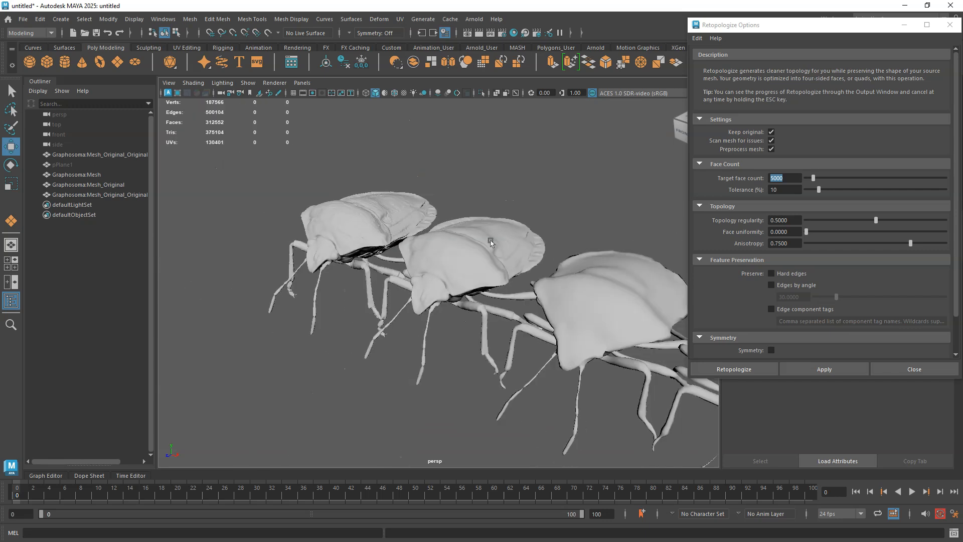
# - Select the 5000-face bug and examine its topology up close
pyautogui.scroll(-3, 613, 232)
pyautogui.keyDown('alt'); pyautogui.moveTo(613, 232); pyautogui.dragTo(534, 200, button='middle'); pyautogui.keyUp('alt')
pyautogui.keyDown('alt'); pyautogui.moveTo(437, 354); pyautogui.dragTo(438, 365); pyautogui.keyUp('alt')
pyautogui.click(451, 311)
pyautogui.scroll(5, 404, 372)
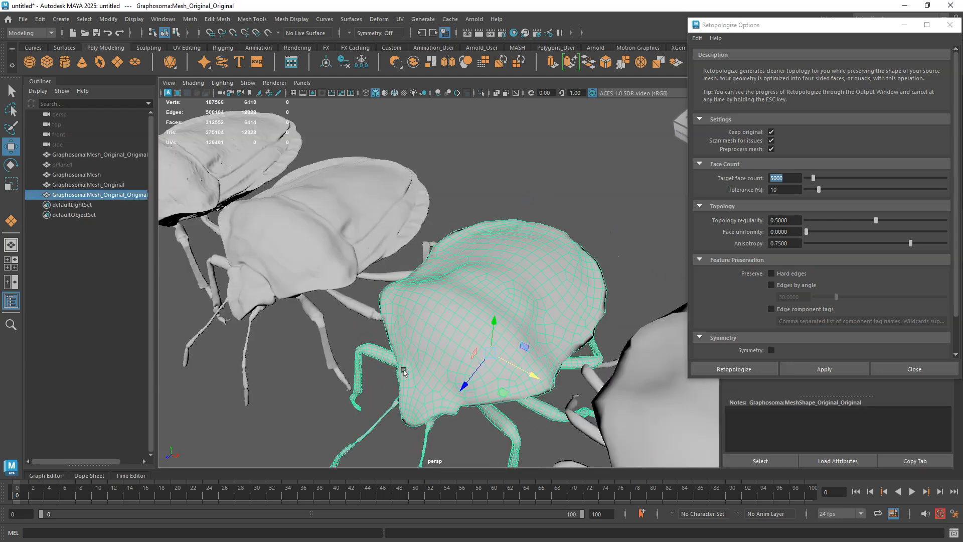
pyautogui.keyDown('alt'); pyautogui.moveTo(391, 384); pyautogui.dragTo(386, 347, button='middle'); pyautogui.keyUp('alt')
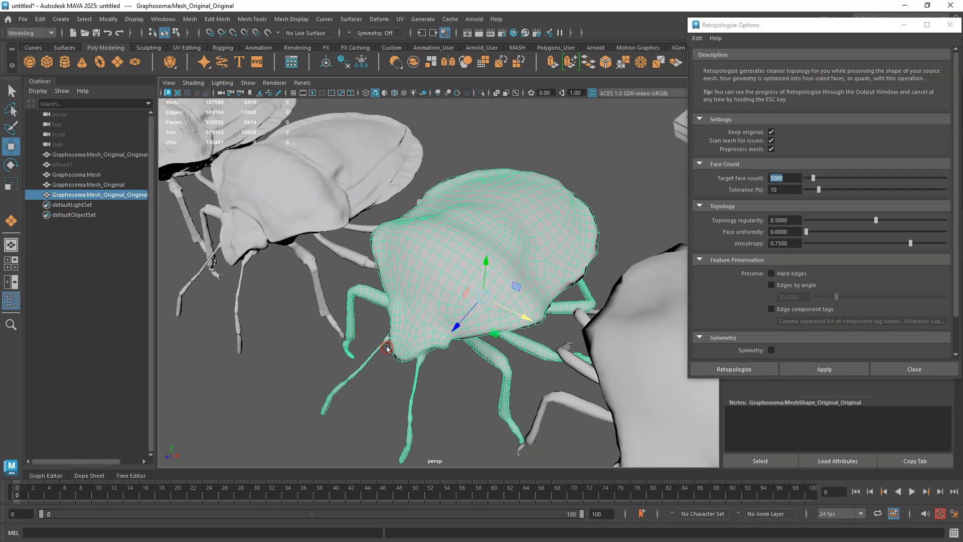
# - Overlay the 5000-face bug on the high-poly original for comparison, and return it to its place in the row
pyautogui.scroll(-4, 387, 347)
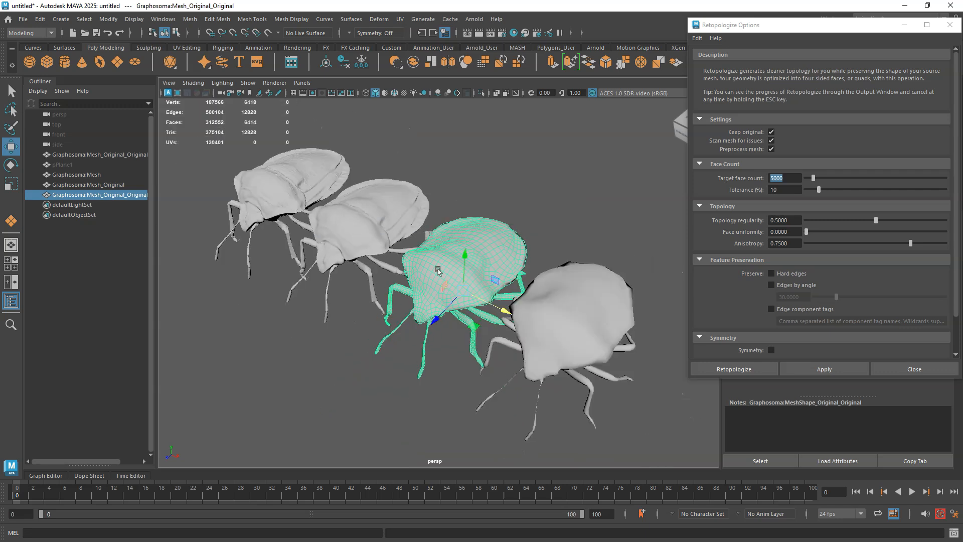
pyautogui.moveTo(485, 302); pyautogui.dragTo(314, 222)
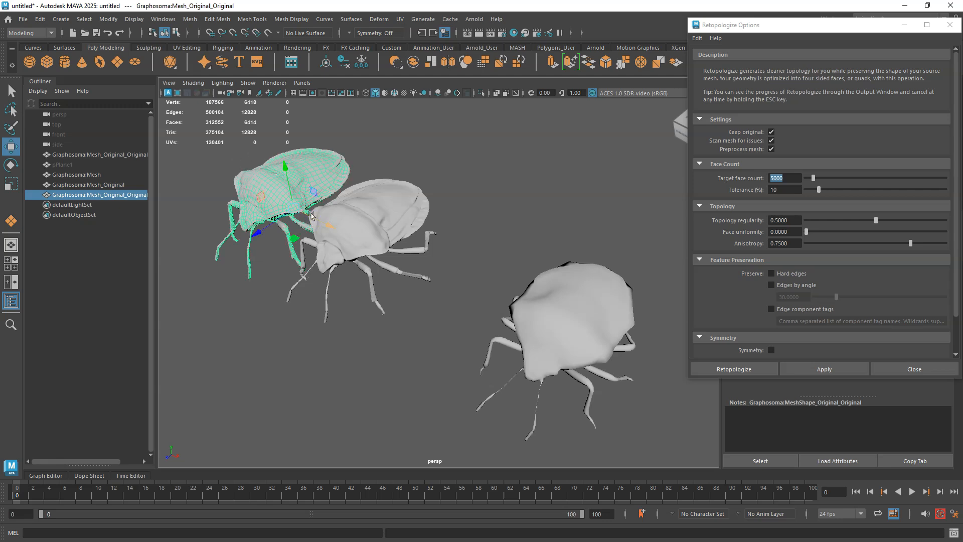
pyautogui.moveTo(322, 224); pyautogui.dragTo(498, 317)
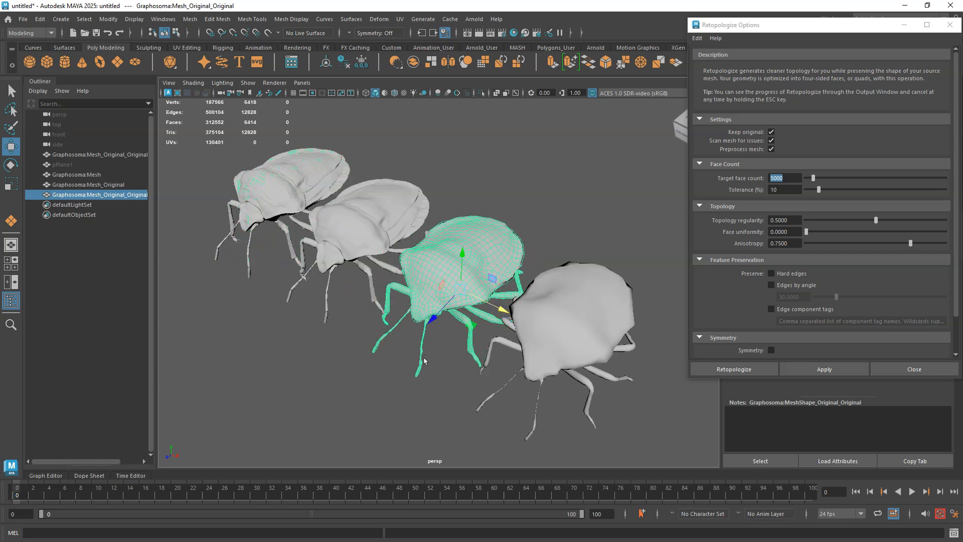
# - Examine the 5000-face bug's body, underside and legs from low and raised angles beside the other versions
pyautogui.keyDown('alt'); pyautogui.moveTo(374, 381); pyautogui.dragTo(348, 376); pyautogui.keyUp('alt')
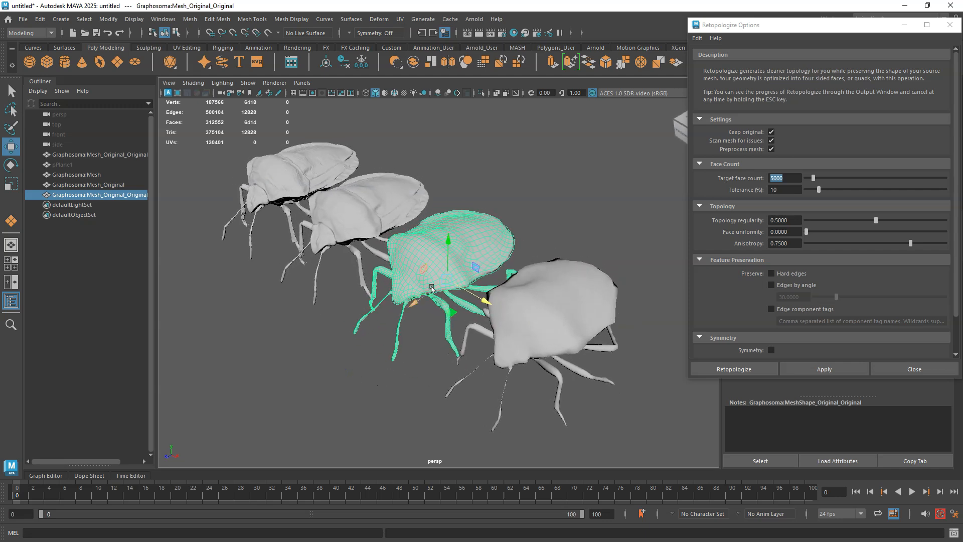
pyautogui.moveTo(427, 374)
pyautogui.keyDown('alt'); pyautogui.mouseDown()
pyautogui.moveTo(402, 386)
pyautogui.moveTo(396, 359)
pyautogui.moveTo(414, 346)
pyautogui.moveTo(417, 369)
pyautogui.mouseUp(); pyautogui.keyUp('alt')
pyautogui.scroll(4, 441, 318)
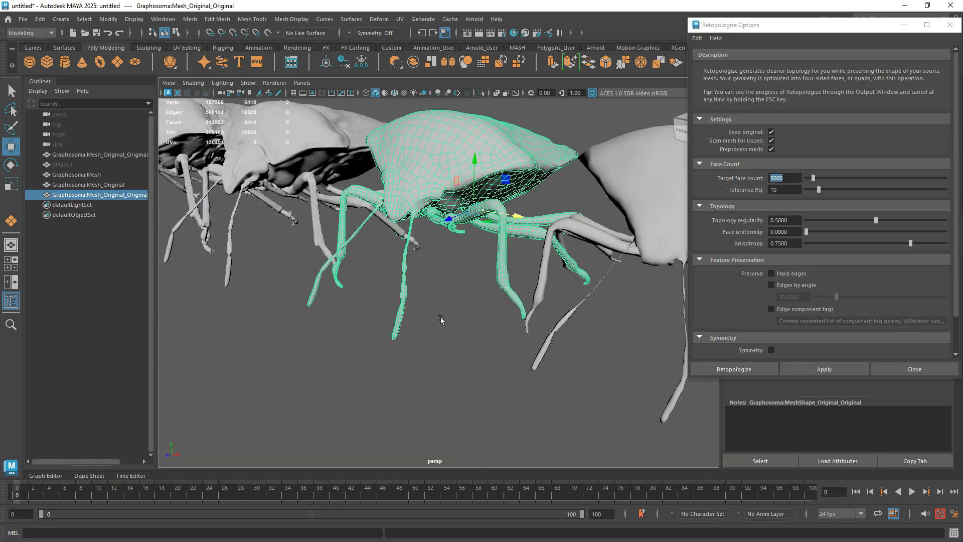
pyautogui.scroll(2, 436, 321)
pyautogui.scroll(-5, 436, 321)
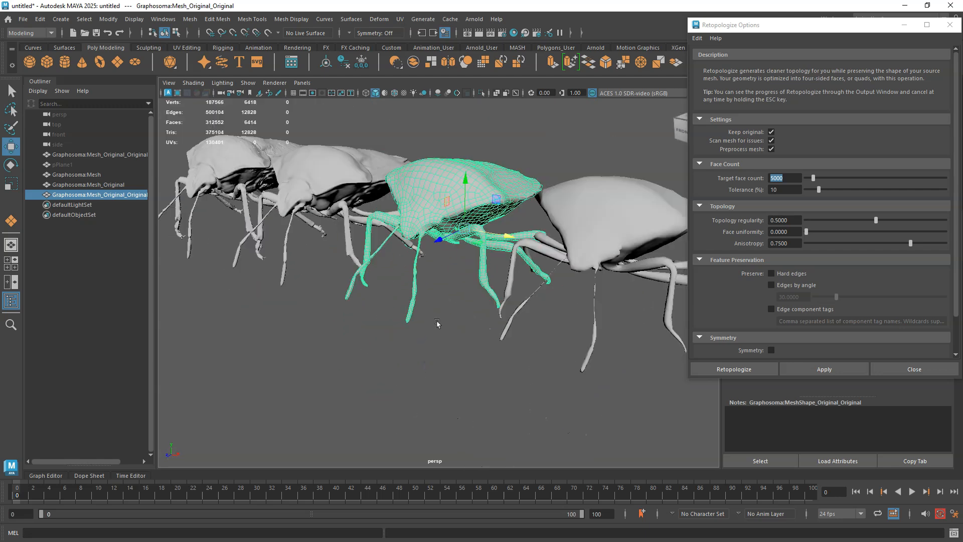
pyautogui.keyDown('alt'); pyautogui.moveTo(390, 342); pyautogui.dragTo(351, 360); pyautogui.keyUp('alt')
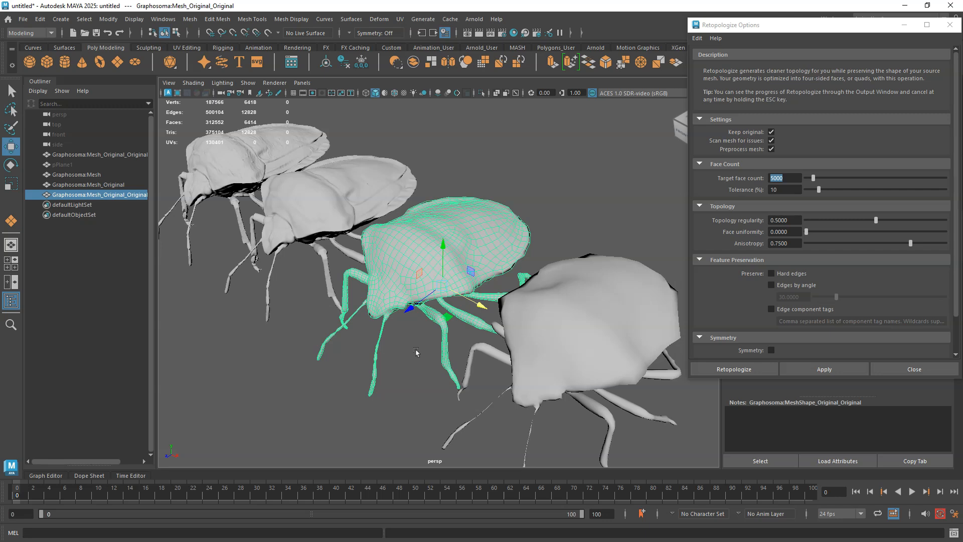
pyautogui.scroll(3, 418, 349)
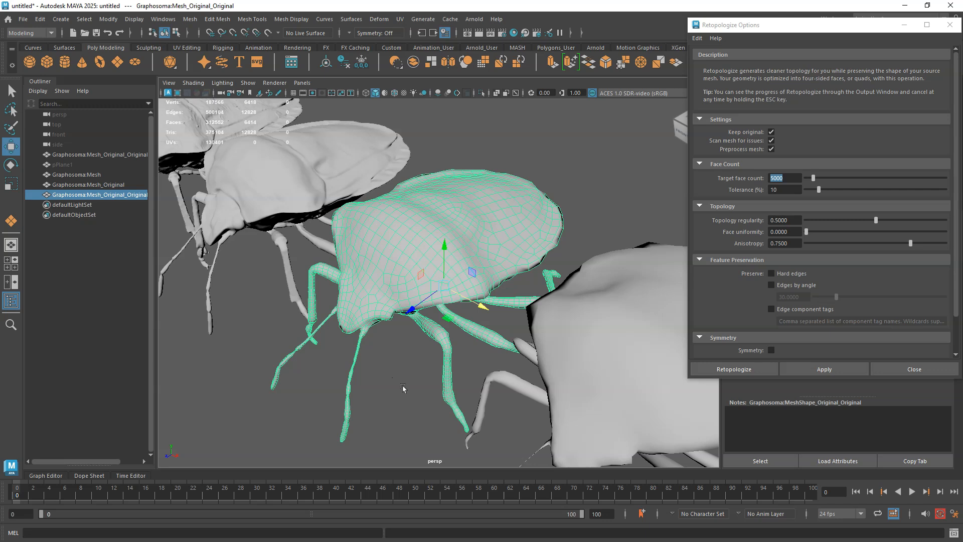
pyautogui.scroll(-2, 403, 388)
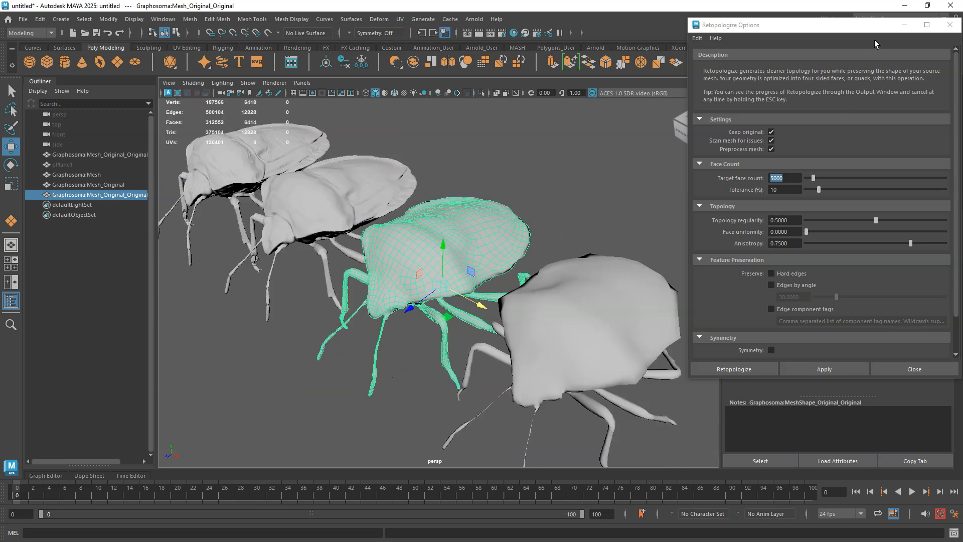
# - Close the Retopologize options, turn off the Poly Count heads-up display and deselect the 5000-face bug
pyautogui.click(950, 24)
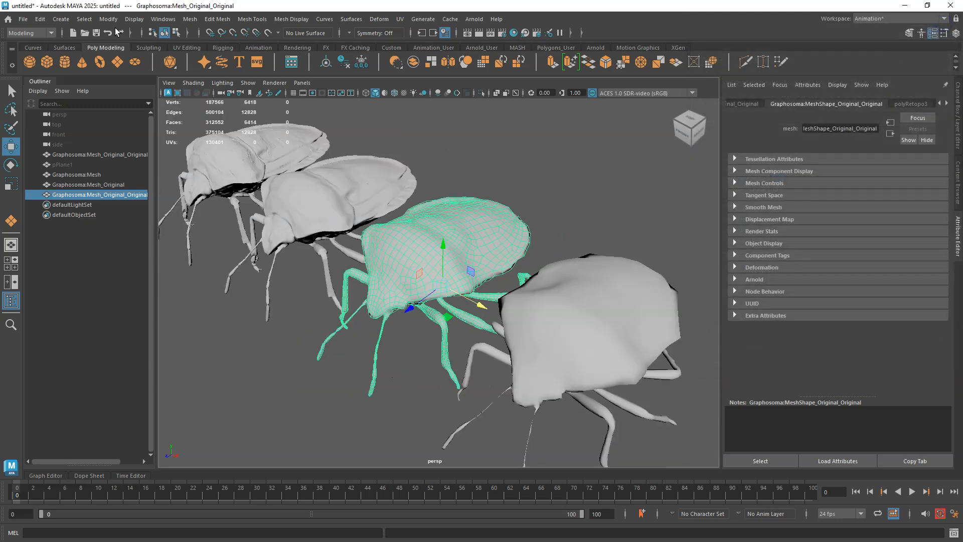
pyautogui.click(134, 19)
pyautogui.click(141, 57)
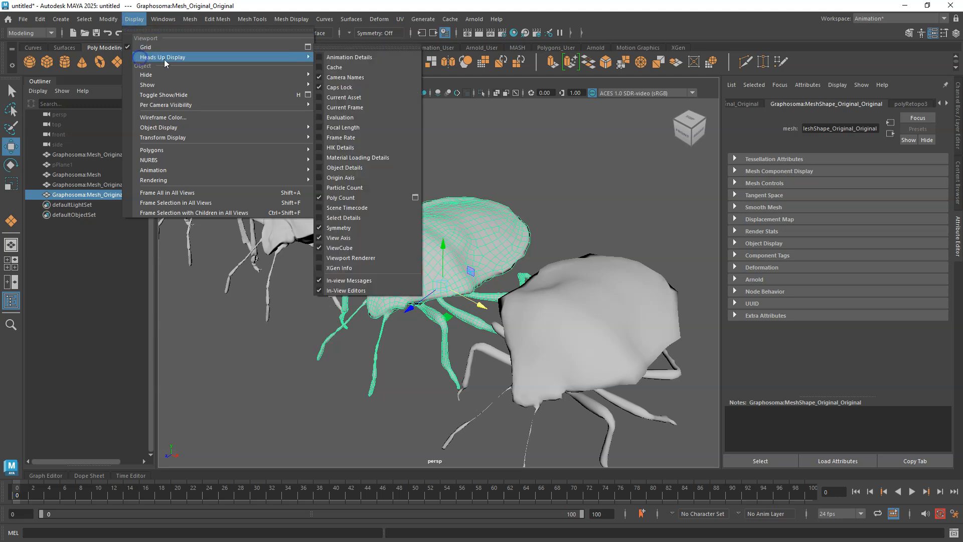
pyautogui.click(318, 198)
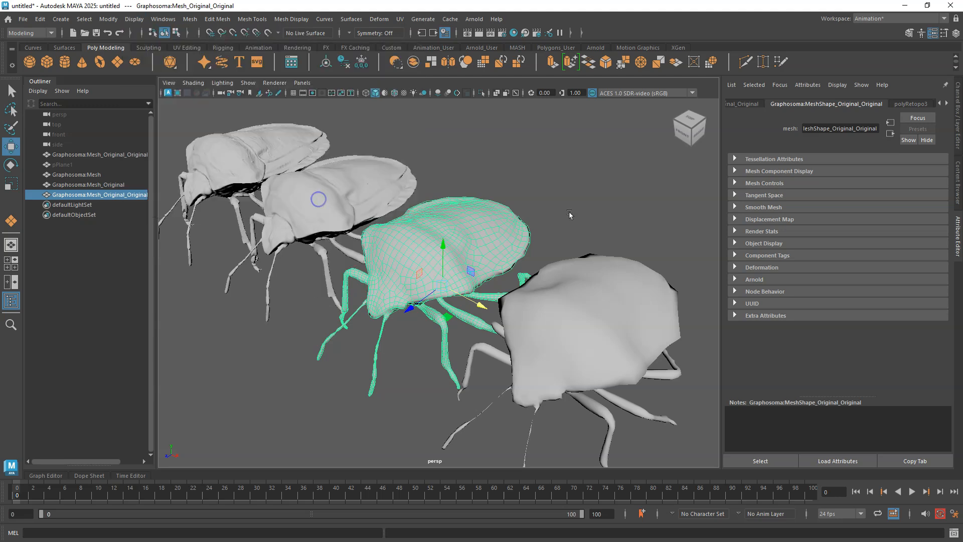
pyautogui.click(619, 215)
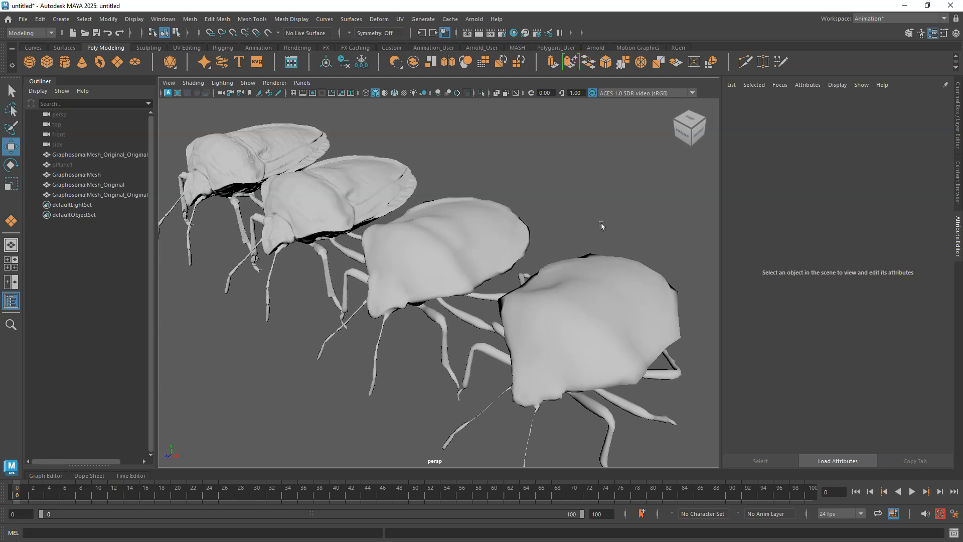
# - Display wireframe on shaded for all four bugs in the viewport
pyautogui.scroll(-2, 569, 211)
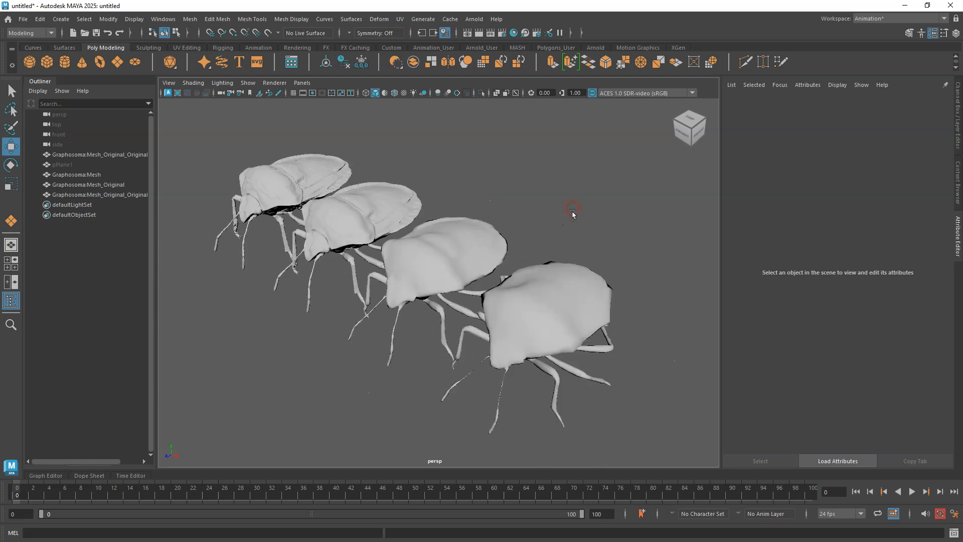
pyautogui.moveTo(267, 141); pyautogui.dragTo(649, 420)
pyautogui.click(395, 93)
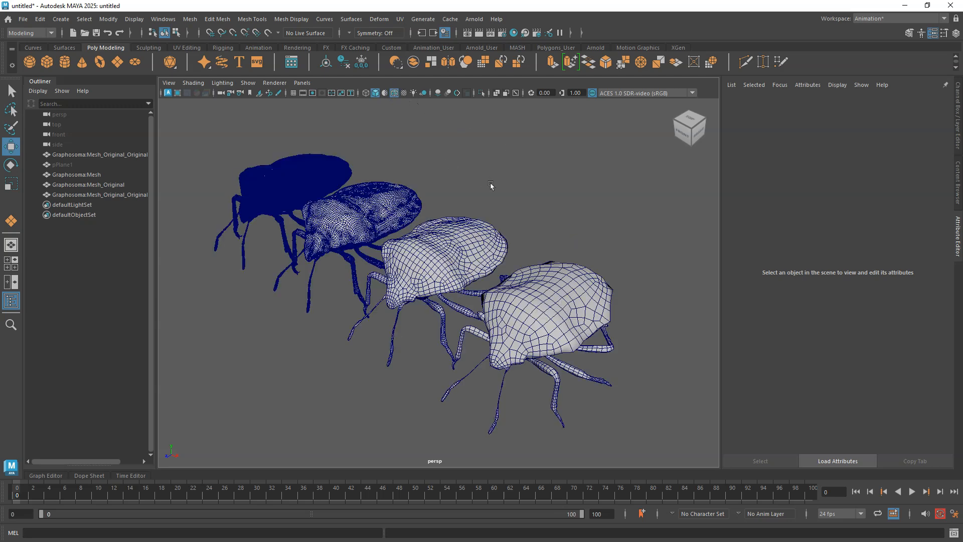
pyautogui.scroll(3, 491, 186)
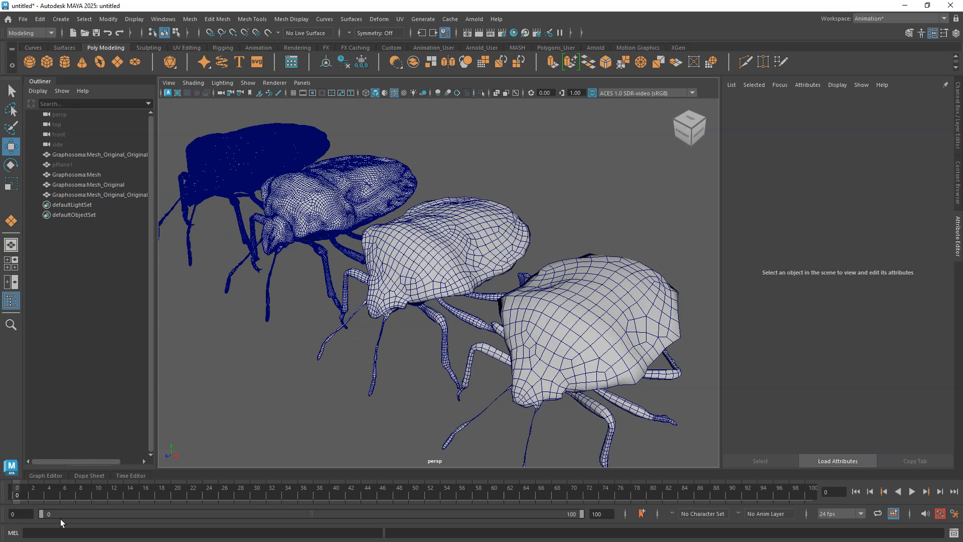
# - Enlarge the viewport by hiding the surrounding interface elements, and select the high-poly original bug in the row
pyautogui.hotkey('ctrl', 'space')
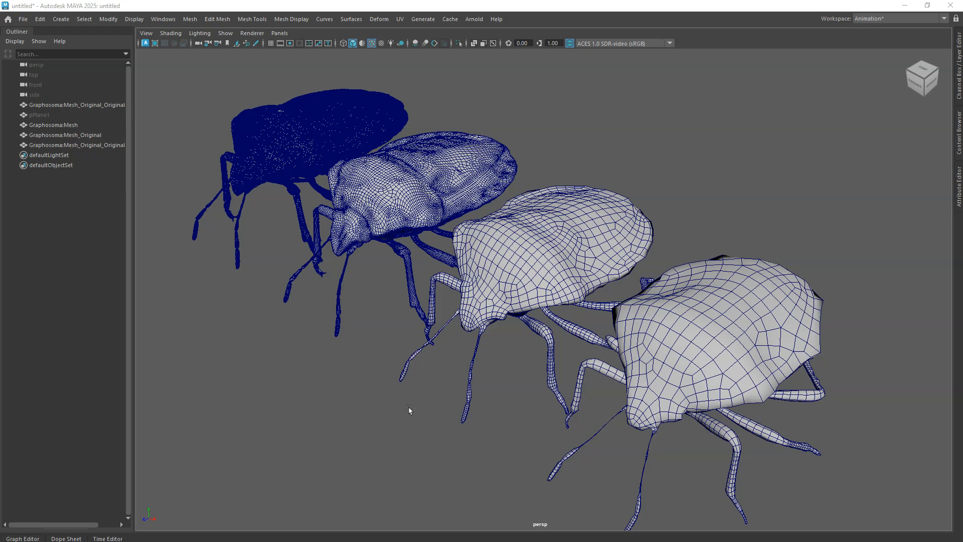
pyautogui.moveTo(428, 415)
pyautogui.keyDown('alt'); pyautogui.mouseDown()
pyautogui.moveTo(456, 411)
pyautogui.moveTo(447, 428)
pyautogui.moveTo(464, 415)
pyautogui.moveTo(447, 414)
pyautogui.mouseUp(); pyautogui.keyUp('alt')
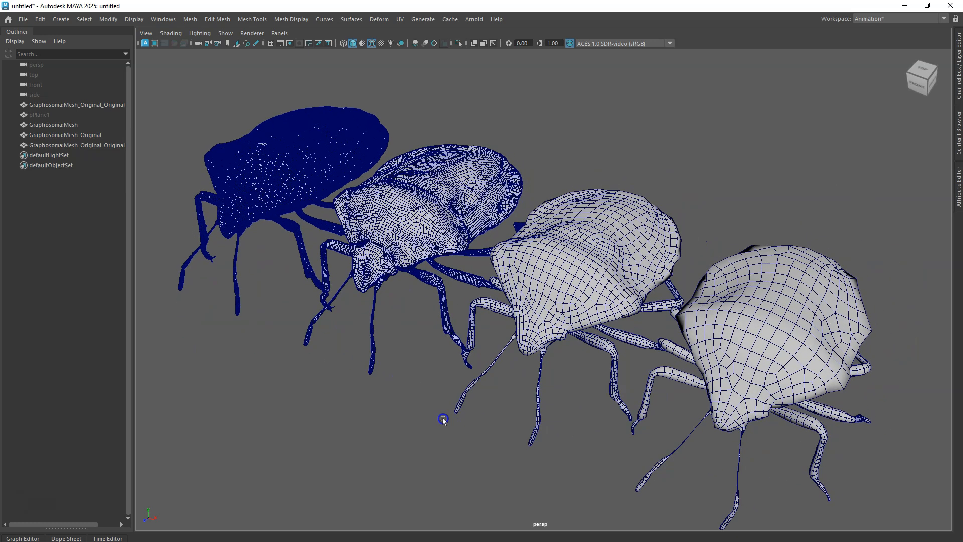
pyautogui.click(266, 153)
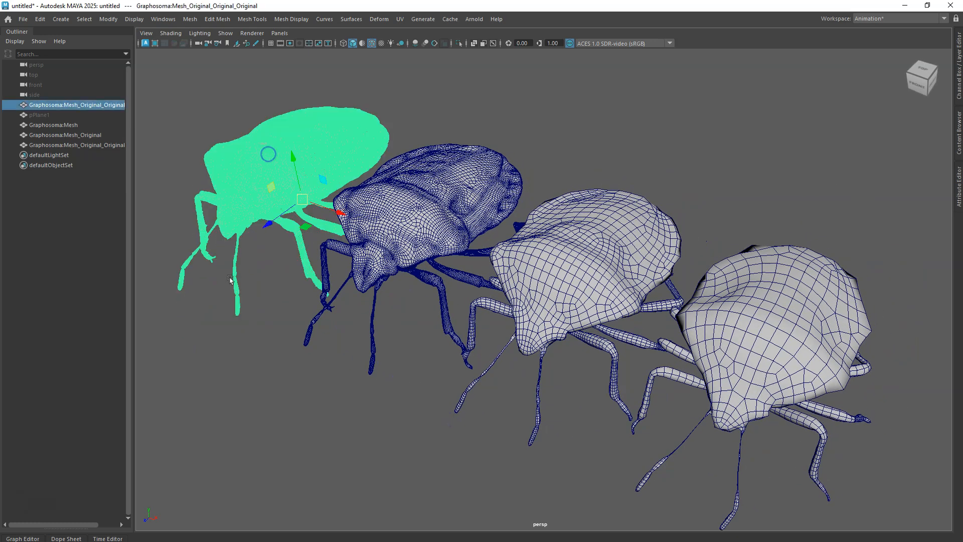
# - Examine the four bugs in the row, highlighting each retopologized version in turn to compare wireframe densities
pyautogui.click(283, 345)
pyautogui.click(396, 211)
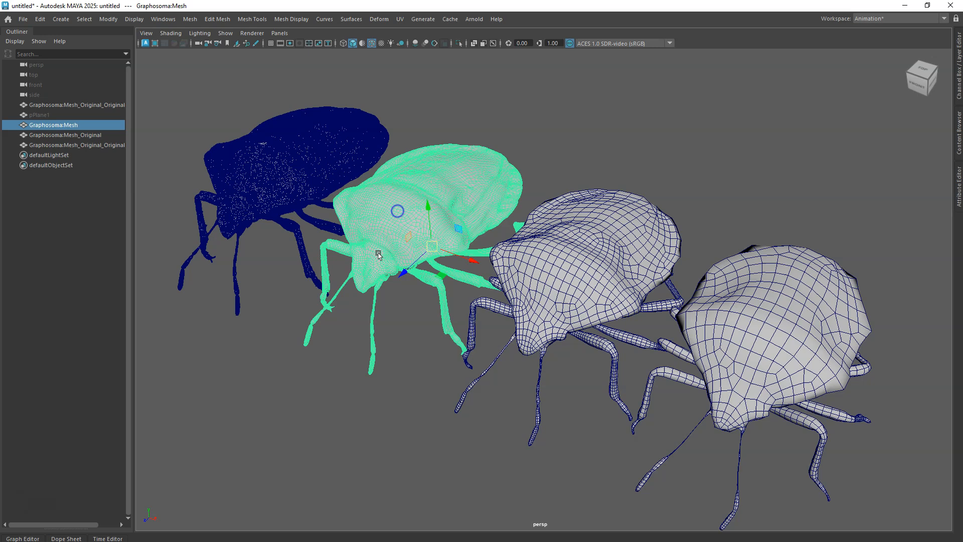
pyautogui.click(340, 401)
pyautogui.click(552, 275)
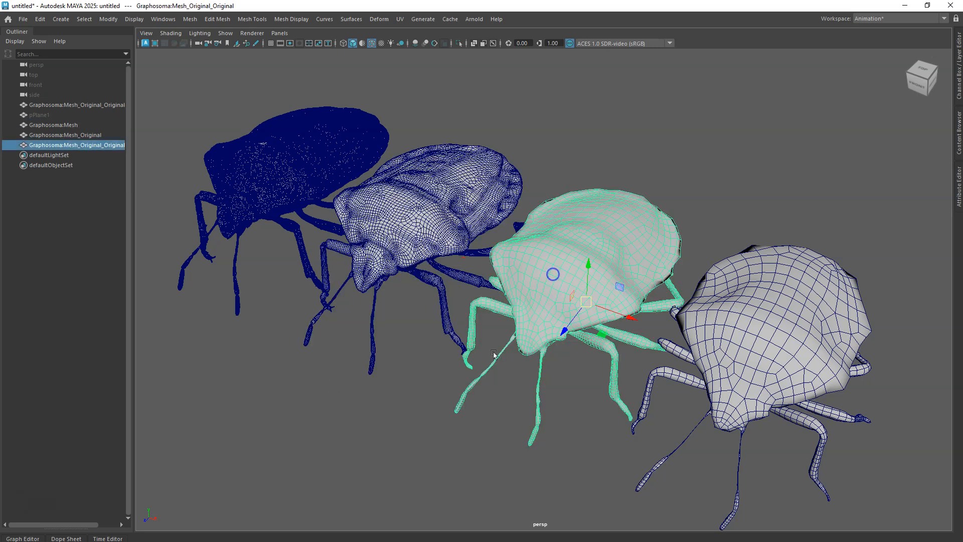
pyautogui.click(398, 450)
pyautogui.click(752, 336)
pyautogui.click(485, 466)
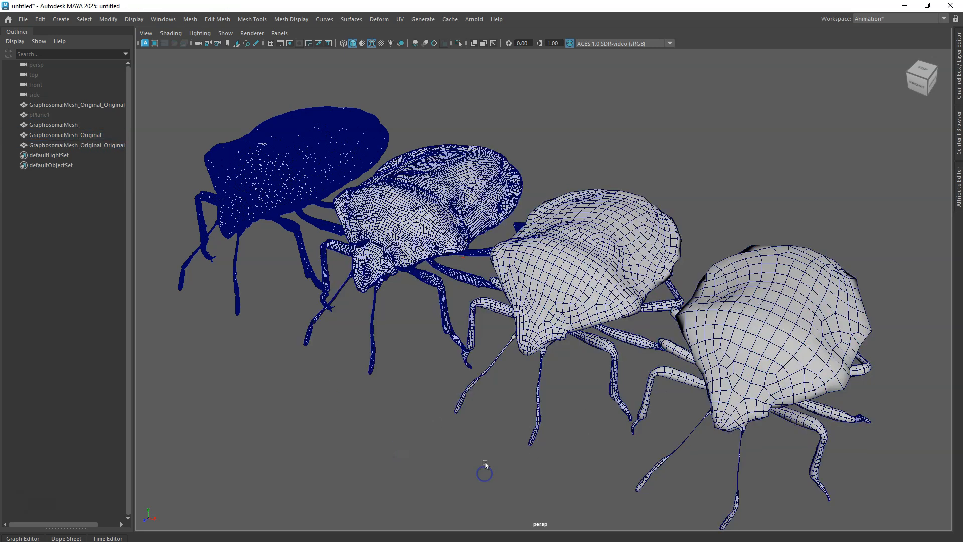
pyautogui.keyDown('alt'); pyautogui.moveTo(484, 459); pyautogui.dragTo(484, 432, button='middle'); pyautogui.keyUp('alt')
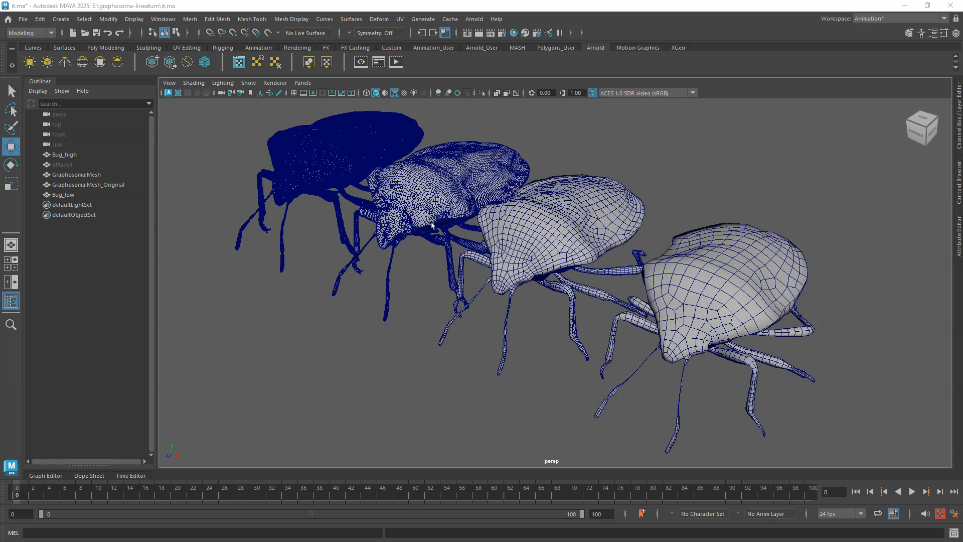
# - Delete the Graphosoma:Mesh and Graphosoma:Mesh_Original bugs, keeping only Bug_high and Bug_low in the scene
pyautogui.click(539, 242)
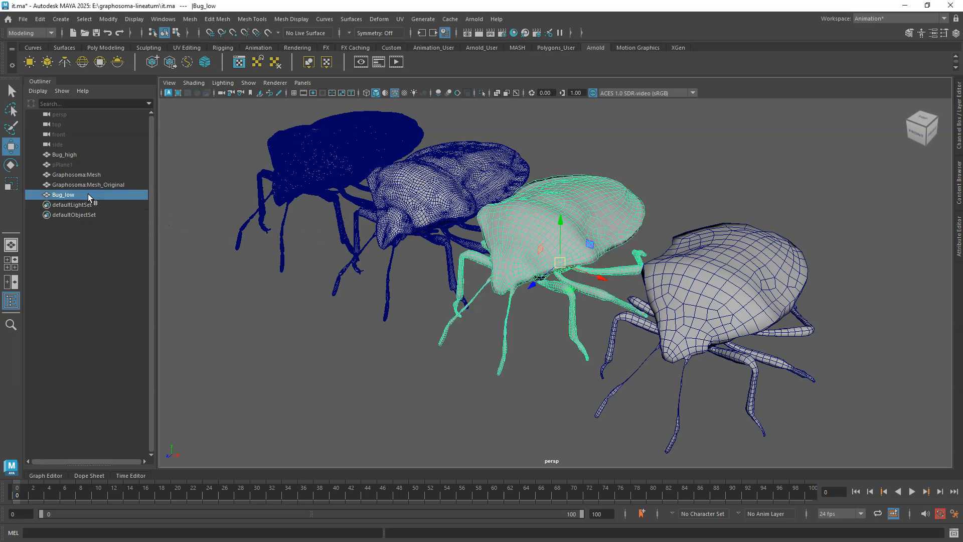
pyautogui.click(76, 176)
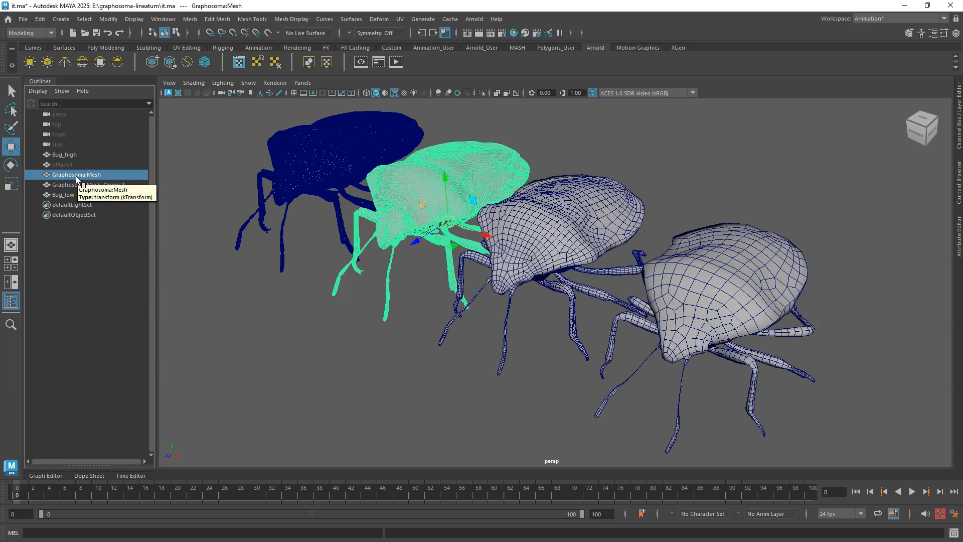
pyautogui.press('Delete')
pyautogui.click(84, 174)
pyautogui.press('Delete')
pyautogui.moveTo(442, 382); pyautogui.dragTo(453, 408)
pyautogui.keyDown('alt'); pyautogui.moveTo(417, 351); pyautogui.dragTo(460, 382, button='middle'); pyautogui.keyUp('alt')
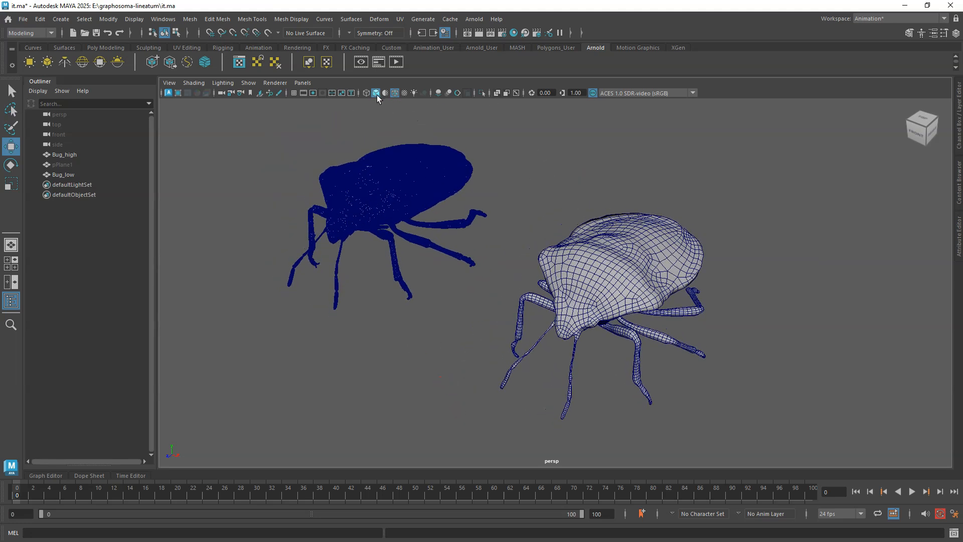
# - Turn off wireframe on shaded, and preview Bug_high and Bug_low with textures before returning to untextured shading
pyautogui.click(394, 93)
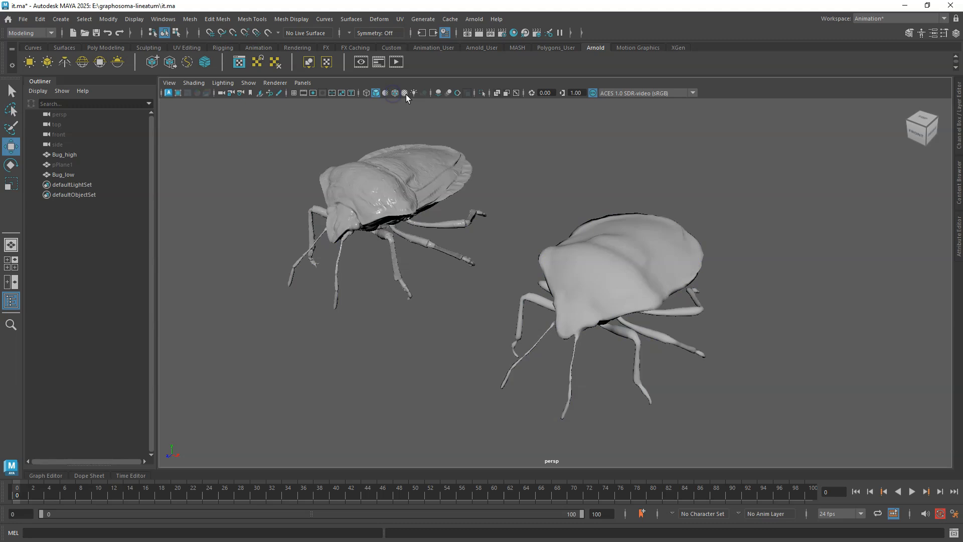
pyautogui.click(404, 94)
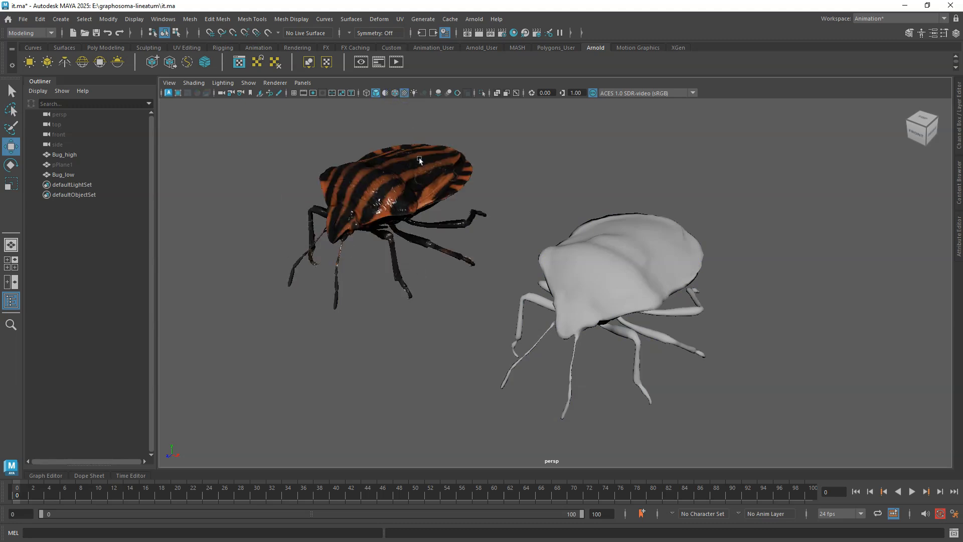
pyautogui.scroll(2, 365, 231)
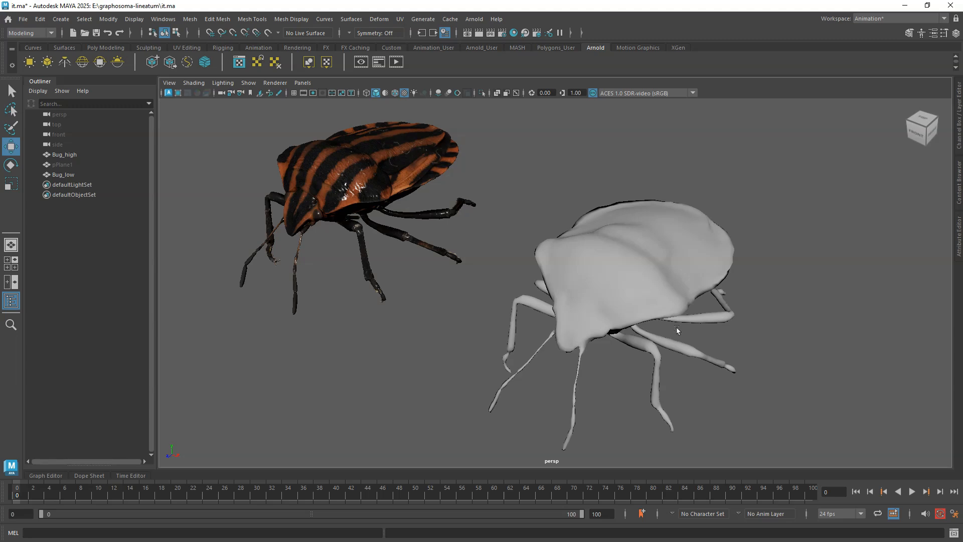
pyautogui.click(606, 279)
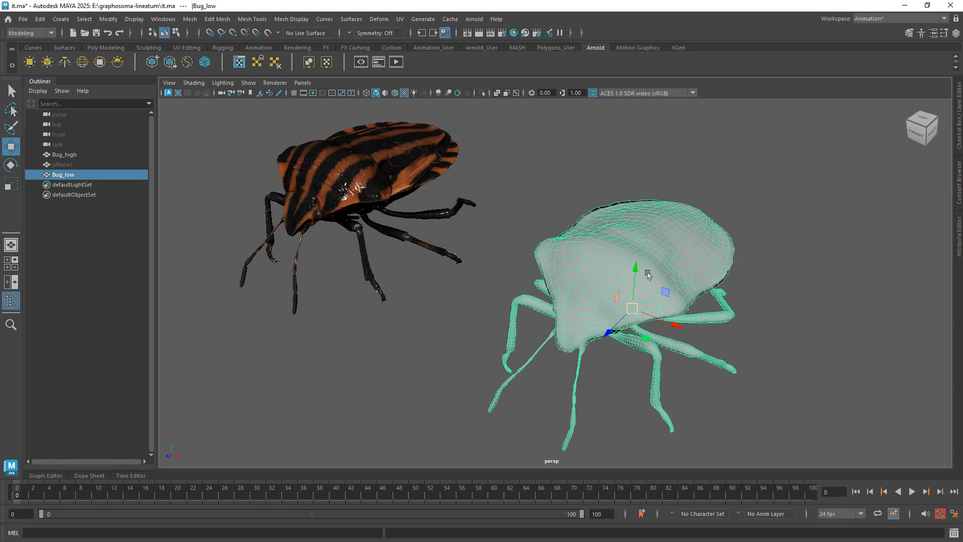
pyautogui.click(343, 183)
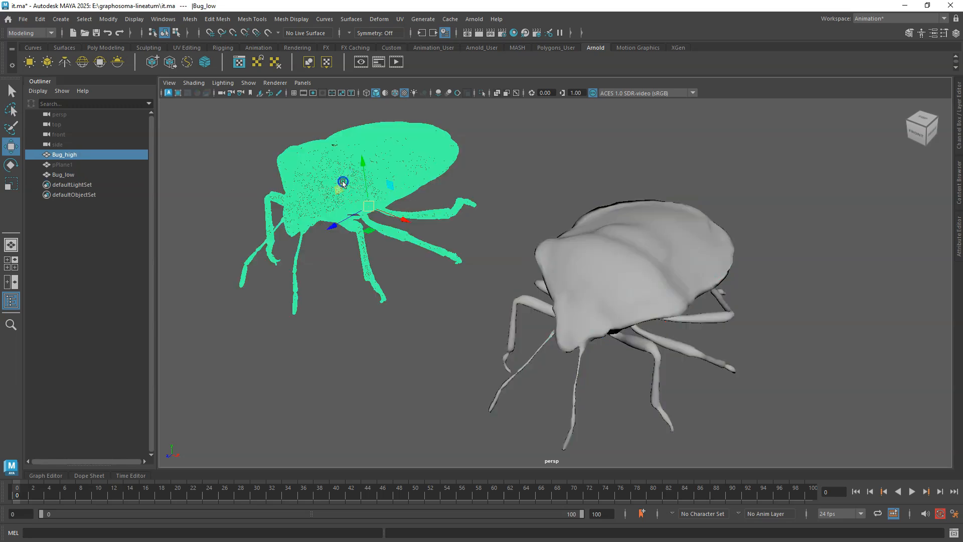
pyautogui.click(468, 187)
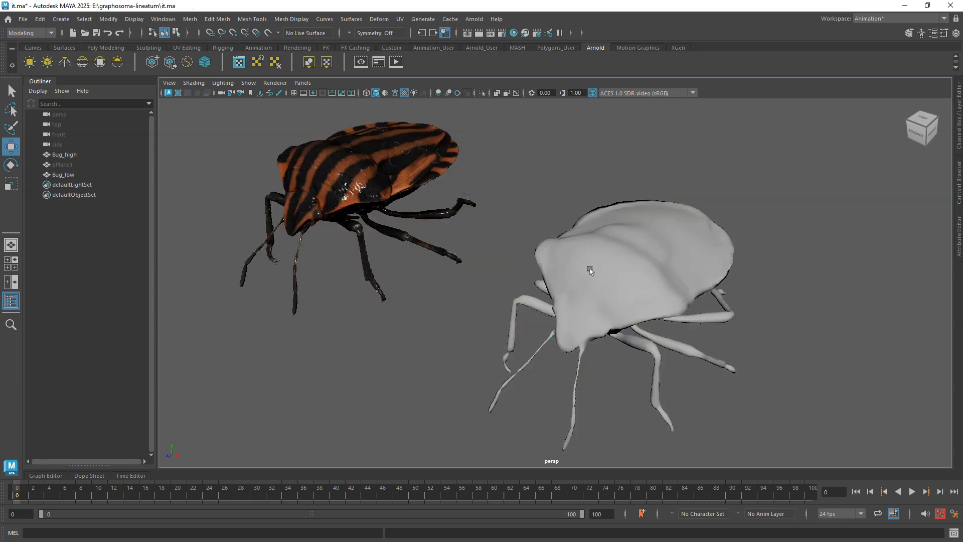
pyautogui.click(404, 93)
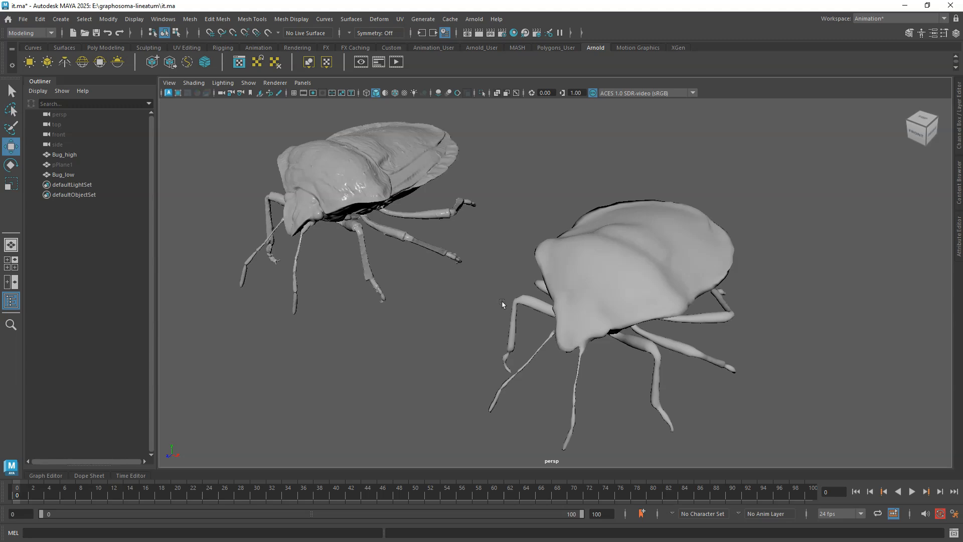
# - Align Bug_high and Bug_low with Align Objects in Mid mode along X so they overlap, and deselect them
pyautogui.click(350, 174)
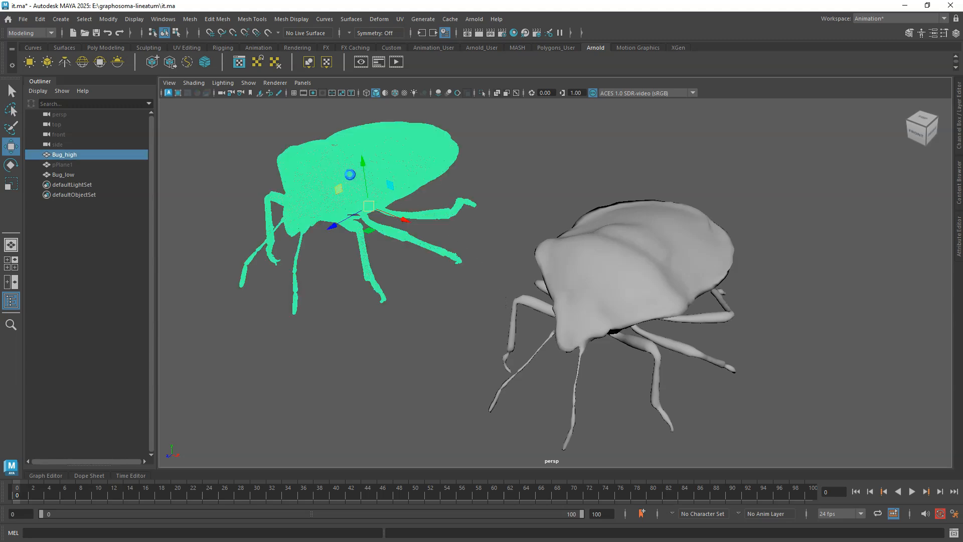
pyautogui.keyDown('shift'); pyautogui.click(623, 279); pyautogui.keyUp('shift')
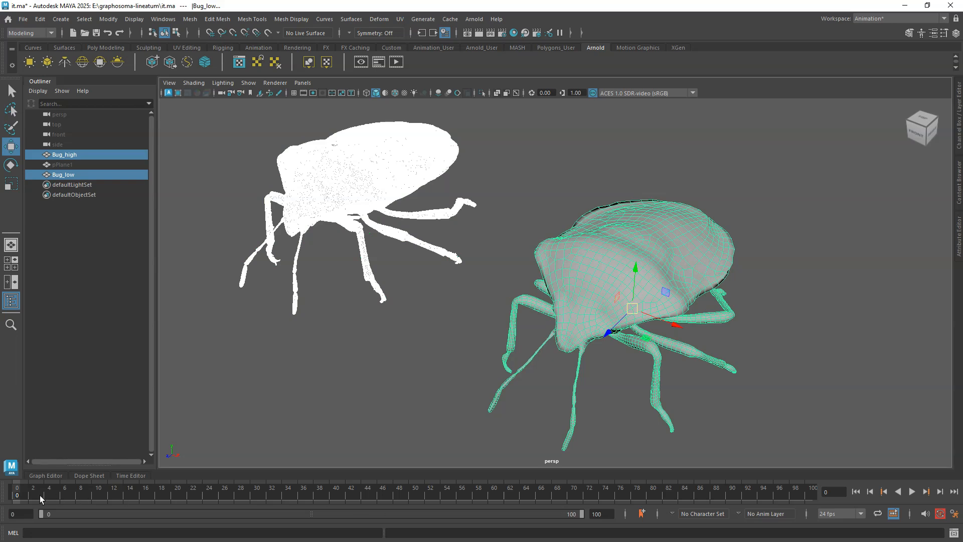
pyautogui.click(109, 23)
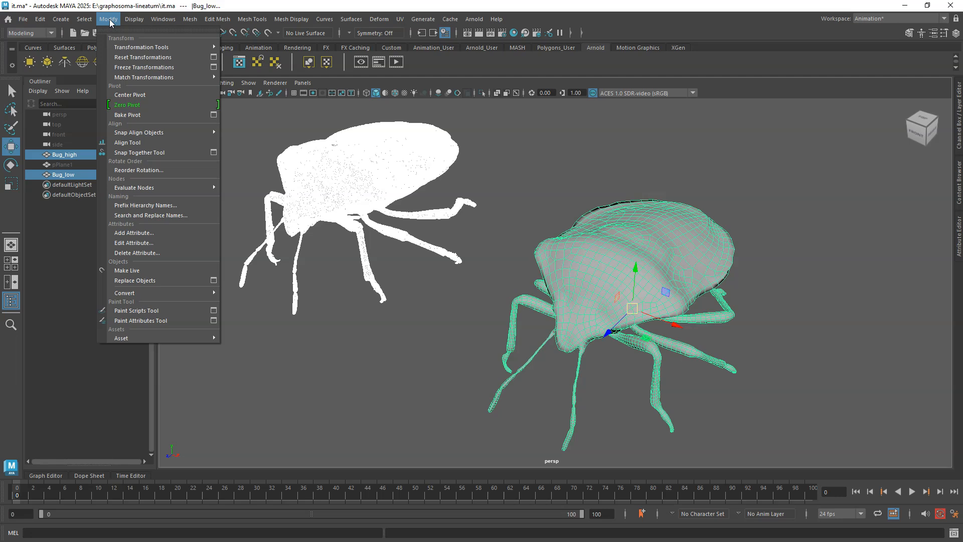
pyautogui.moveTo(135, 134)
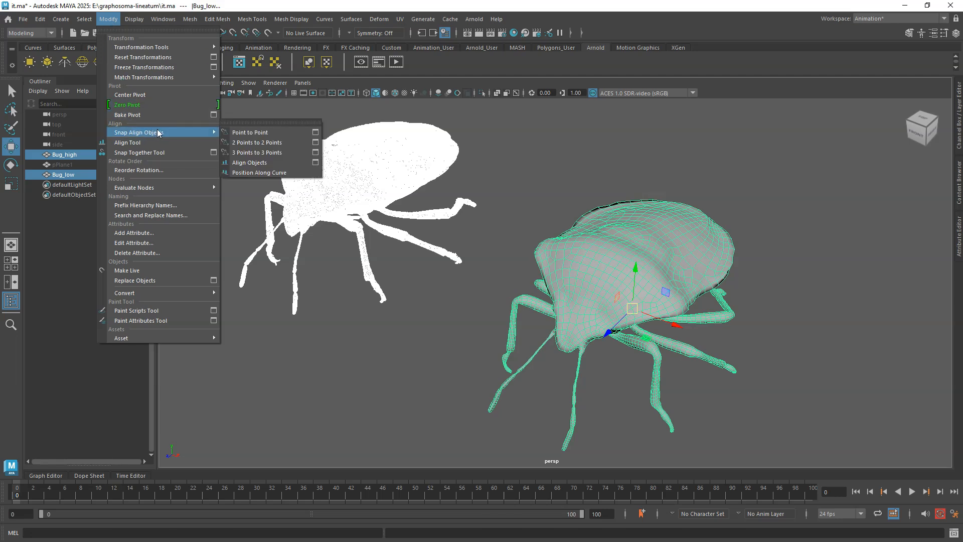
pyautogui.click(259, 166)
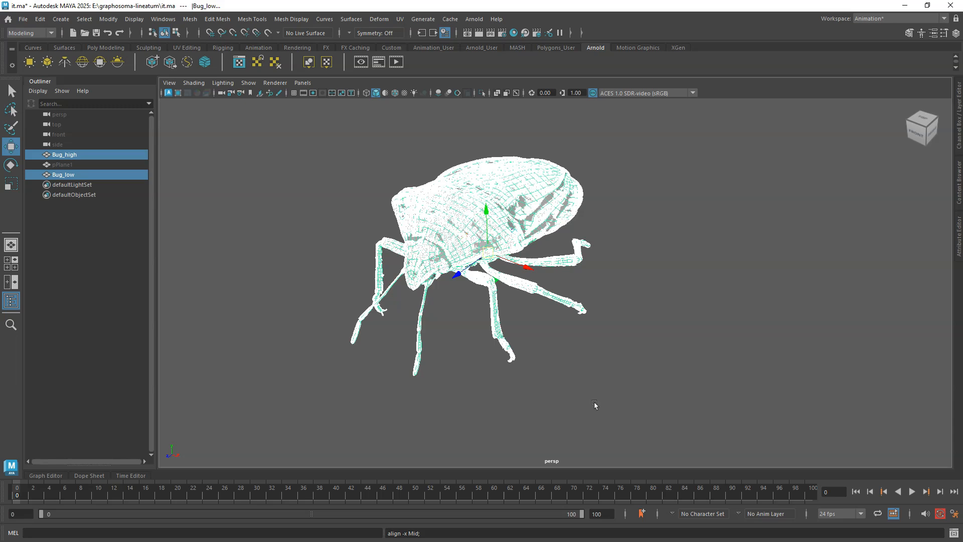
pyautogui.click(626, 389)
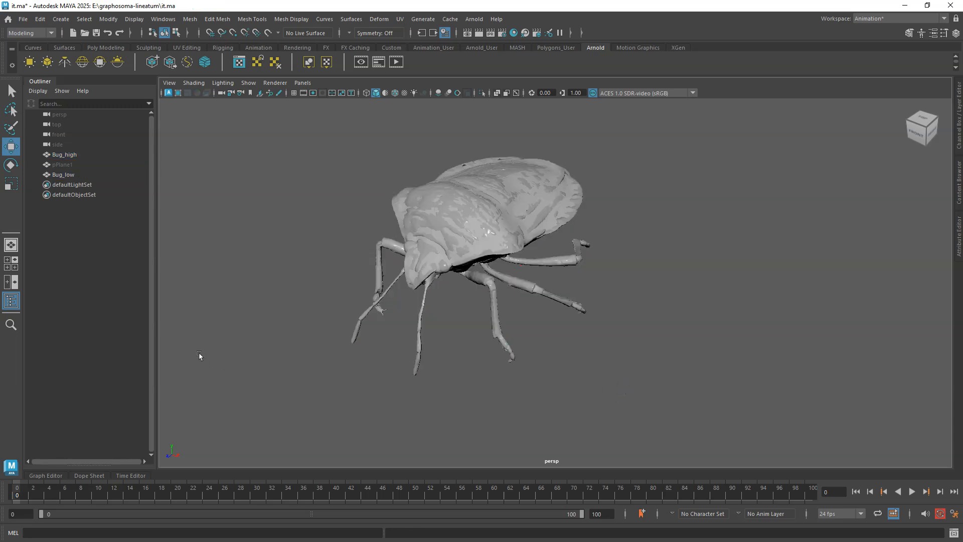
pyautogui.click(73, 154)
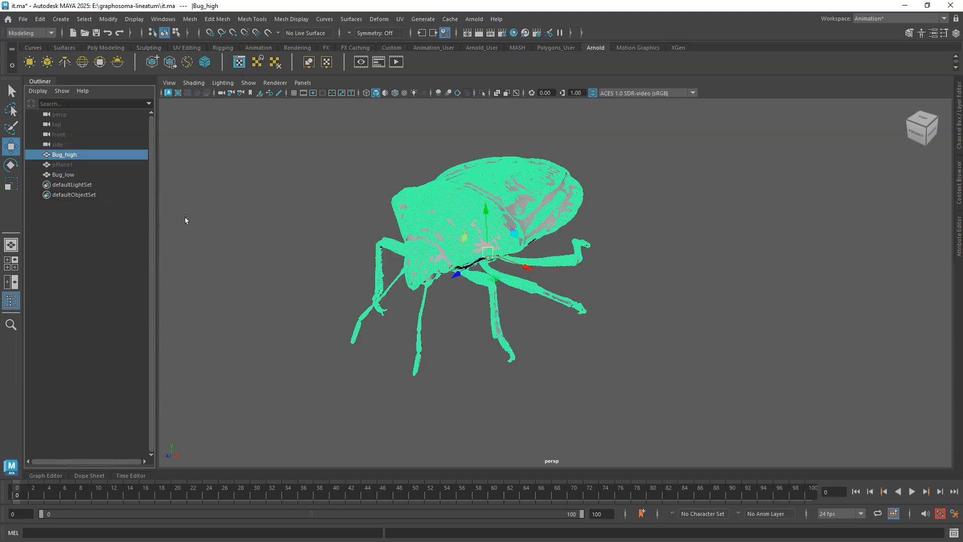
pyautogui.keyDown('shift'); pyautogui.click(65, 173); pyautogui.keyUp('shift')
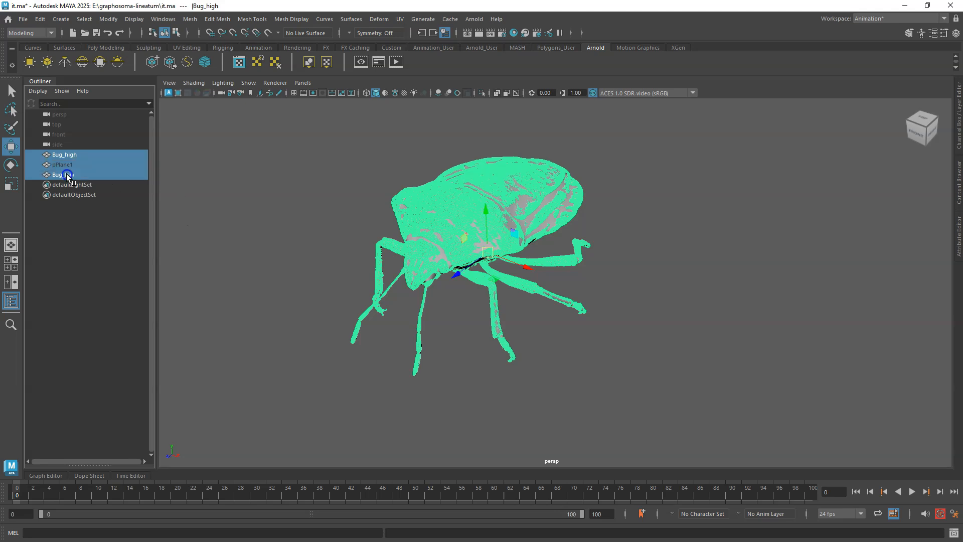
pyautogui.keyDown('ctrl'); pyautogui.click(64, 165); pyautogui.keyUp('ctrl')
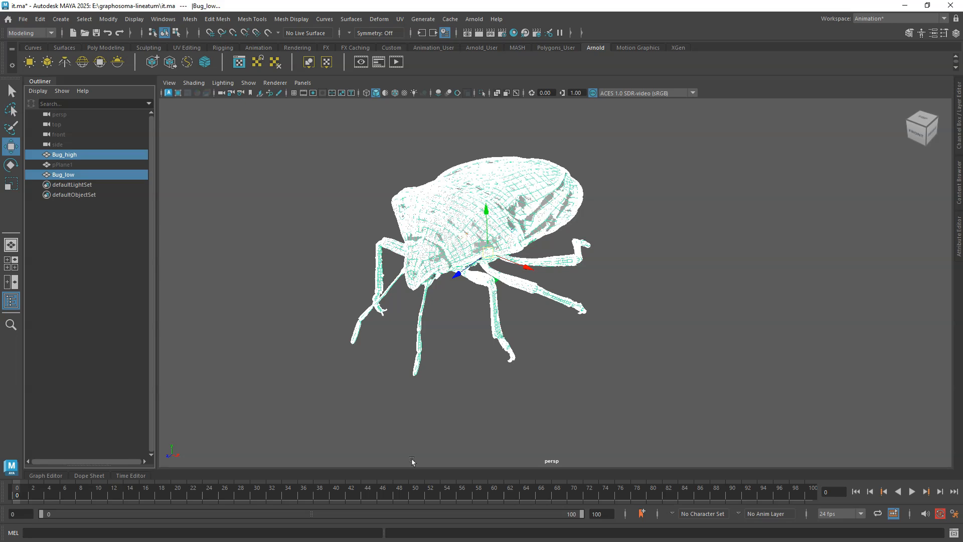
pyautogui.click(188, 20)
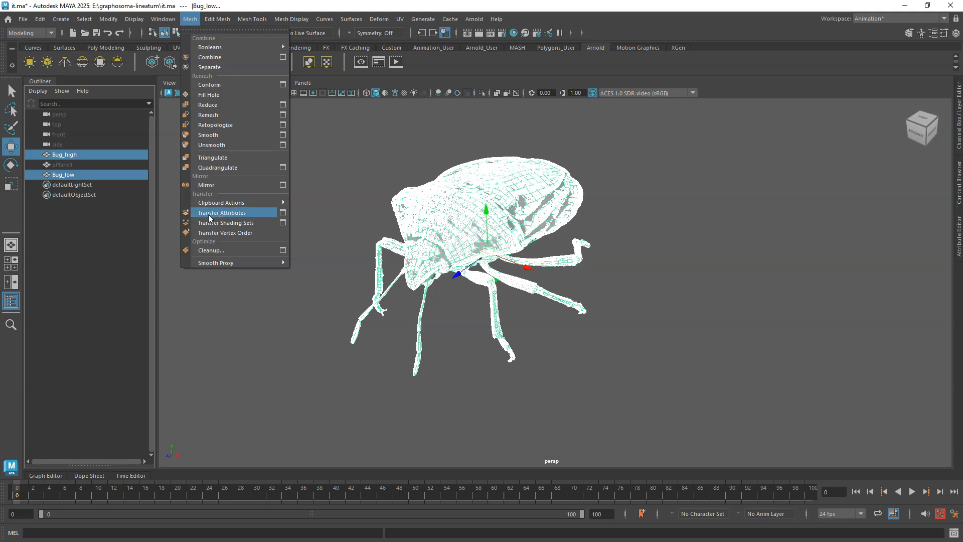
pyautogui.click(282, 214)
pyautogui.moveTo(695, 69); pyautogui.dragTo(709, 99)
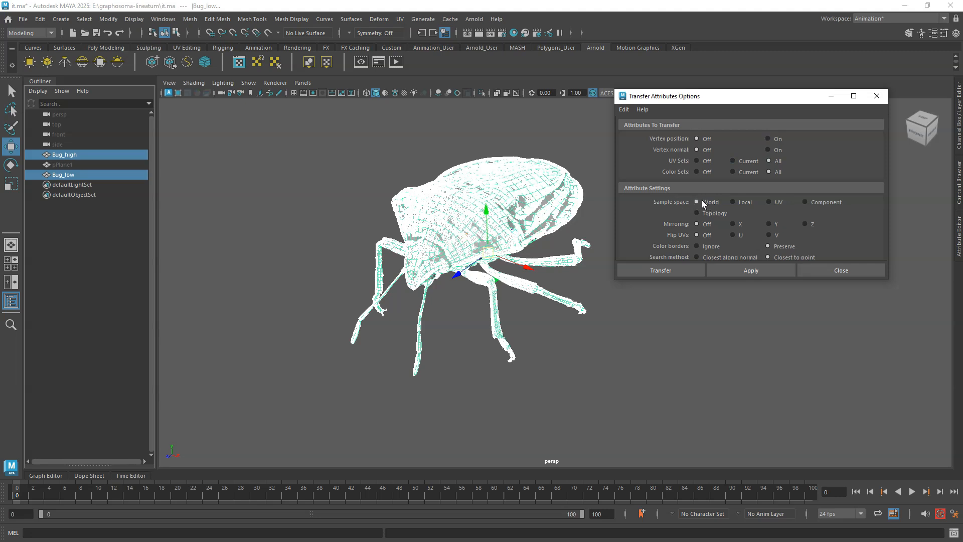
pyautogui.click(833, 272)
pyautogui.click(94, 209)
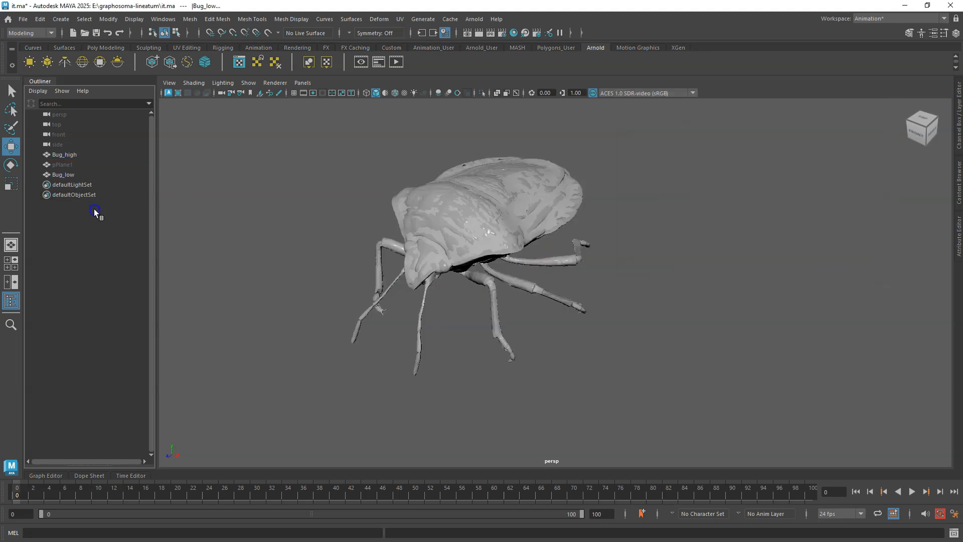
# - Inspect the UV layouts of Bug_high and Bug_low in the UV Editor, close it, and show Bug_high again
pyautogui.click(73, 156)
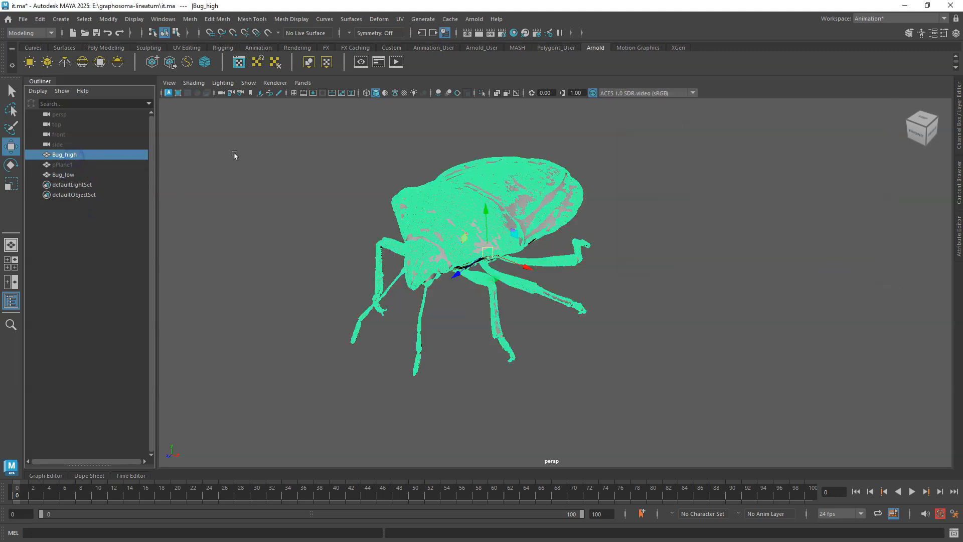
pyautogui.click(399, 19)
pyautogui.click(417, 37)
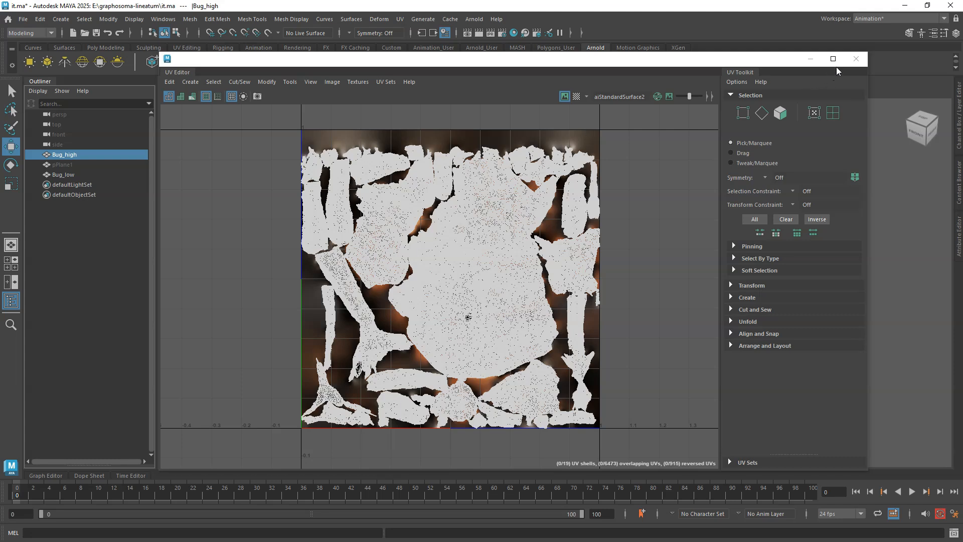
pyautogui.click(811, 58)
pyautogui.click(72, 174)
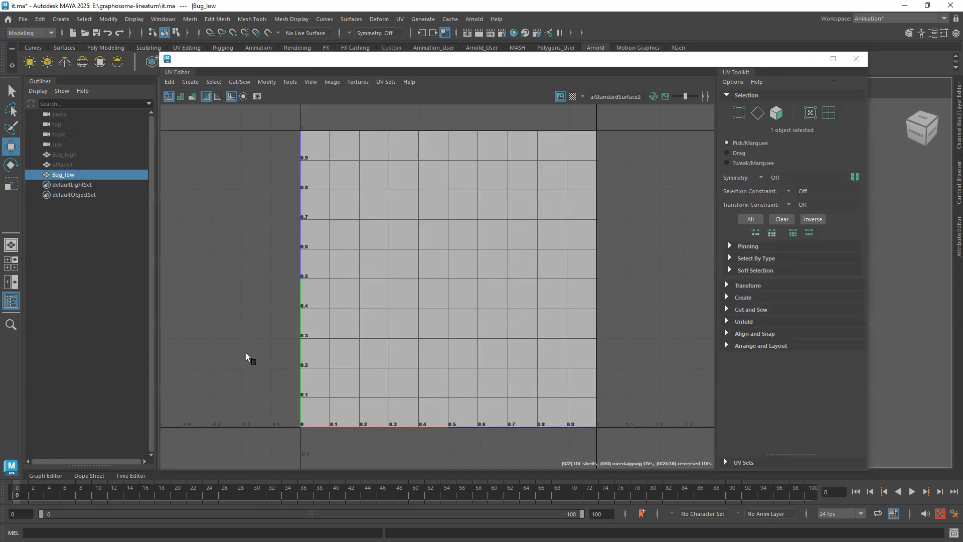
pyautogui.click(856, 58)
pyautogui.click(381, 187)
pyautogui.click(58, 155)
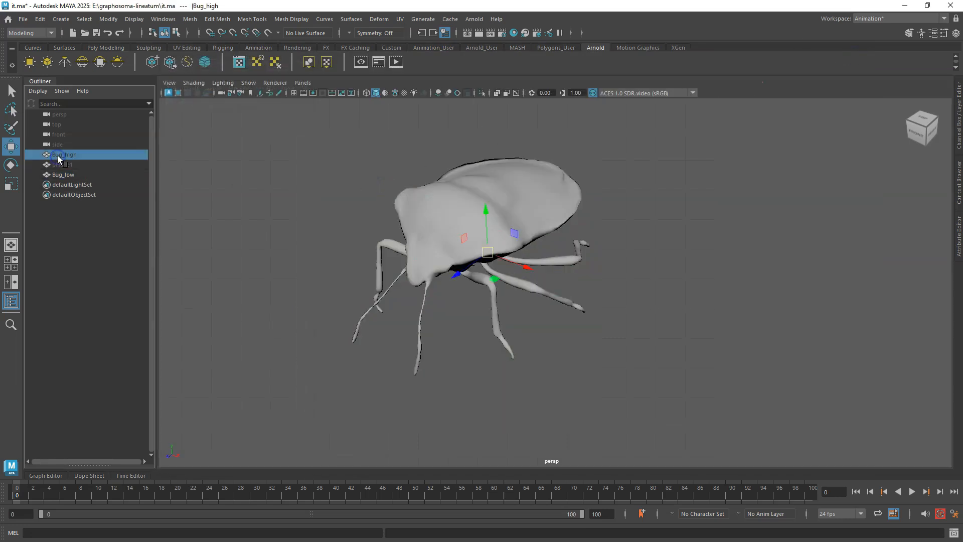
pyautogui.press('h')
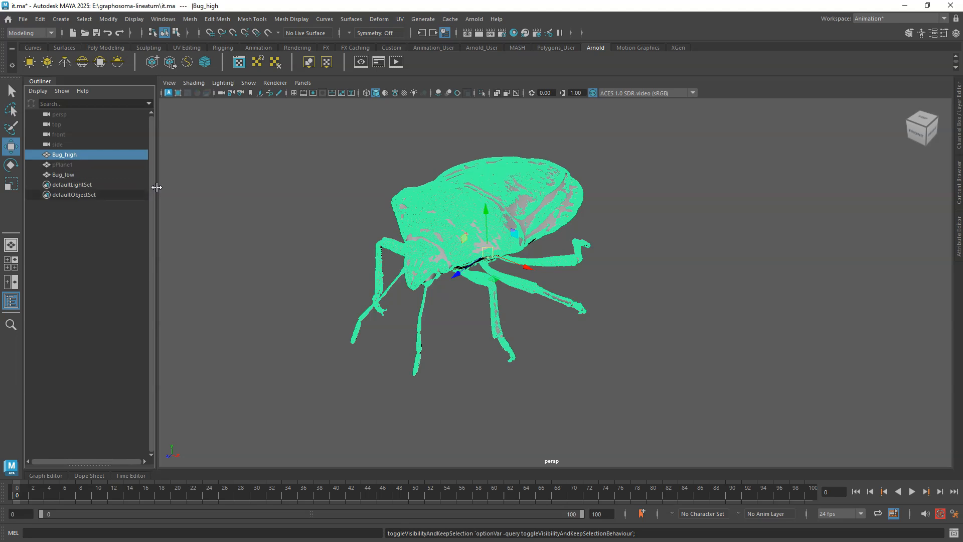
# - Transfer attributes from Bug_high to Bug_low with all UV sets and color sets, sampling in world space
pyautogui.keyDown('ctrl'); pyautogui.click(64, 174); pyautogui.keyUp('ctrl')
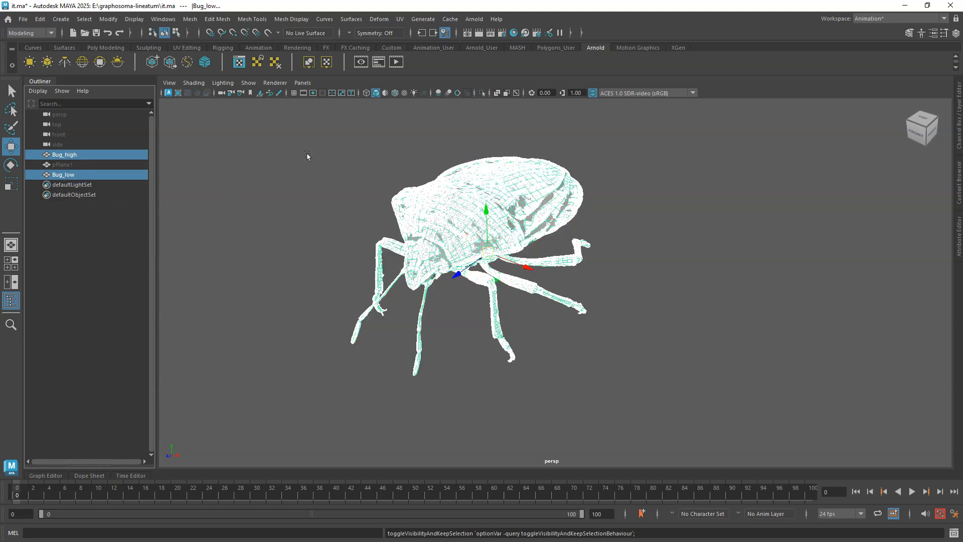
pyautogui.click(191, 20)
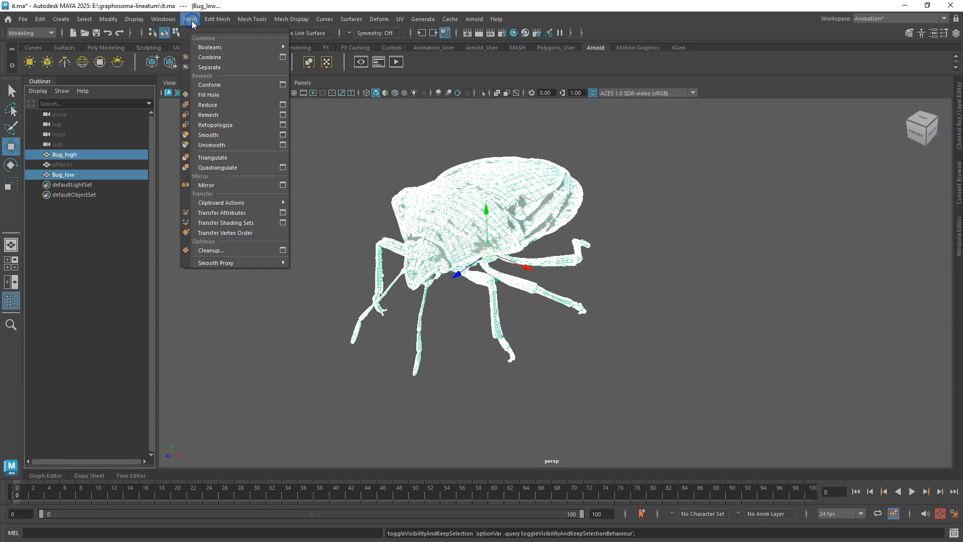
pyautogui.click(283, 213)
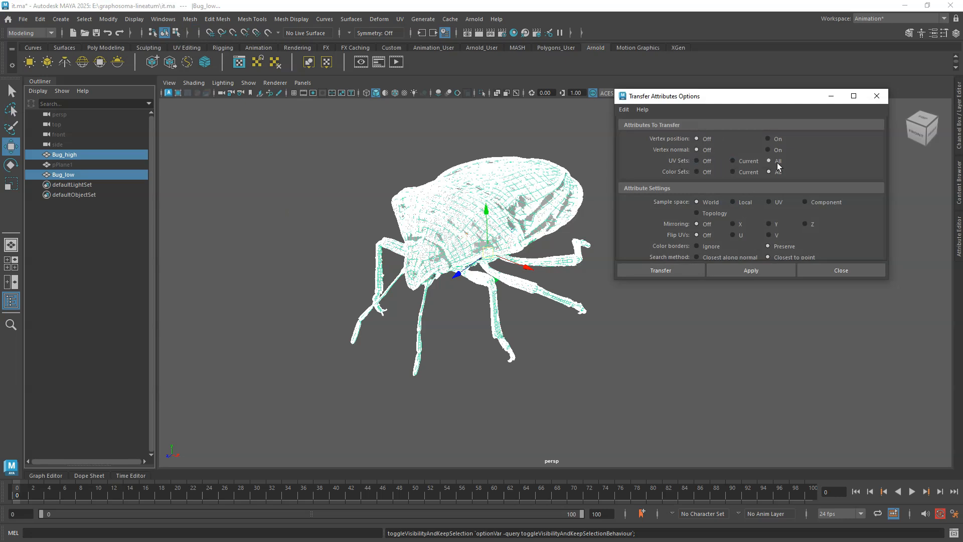
pyautogui.click(663, 270)
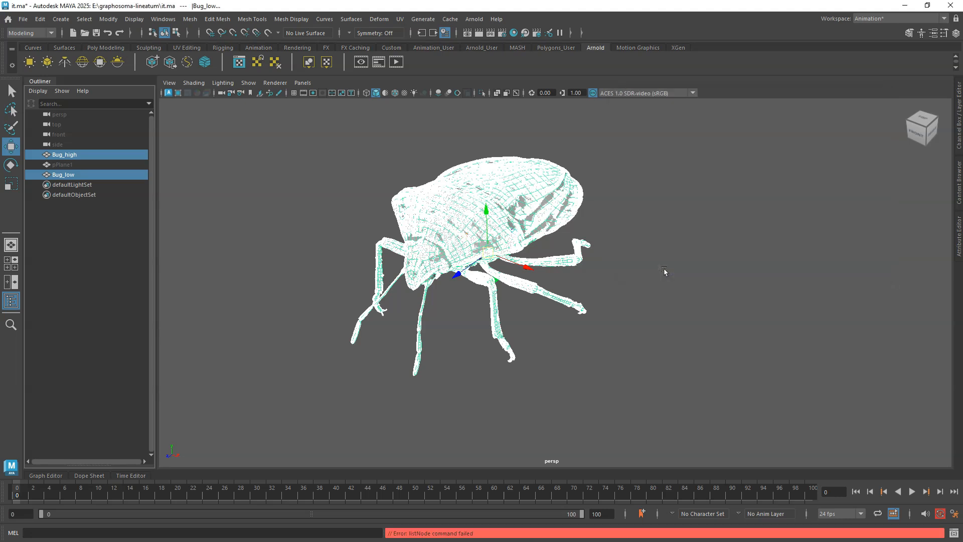
# - Examine the UV layout of Bug_low alone in the UV Editor and close the editor
pyautogui.click(208, 224)
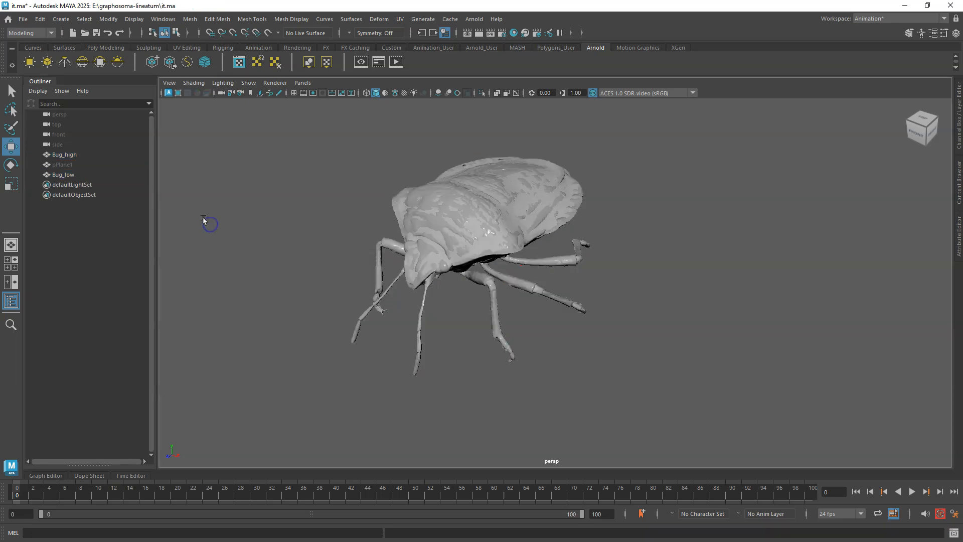
pyautogui.click(64, 175)
pyautogui.click(399, 19)
pyautogui.click(408, 35)
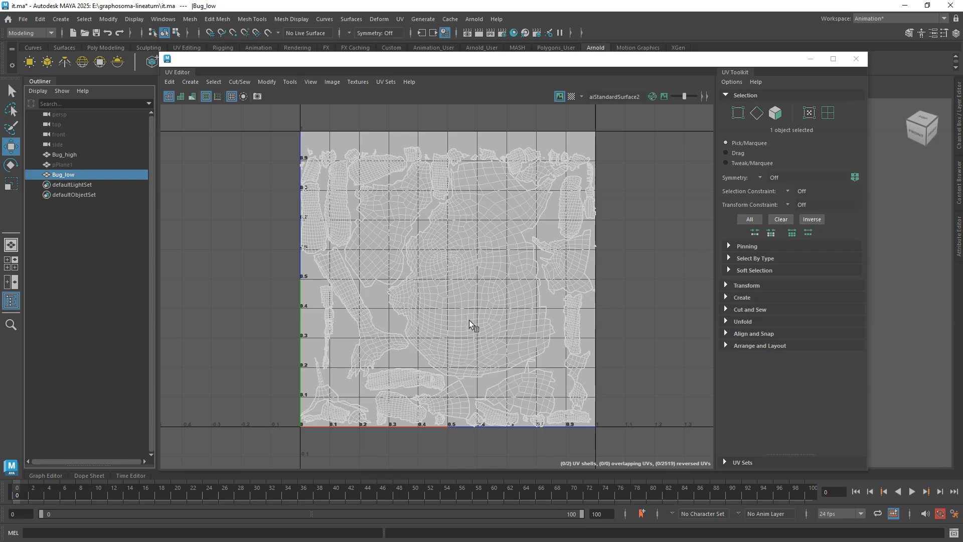
pyautogui.click(855, 60)
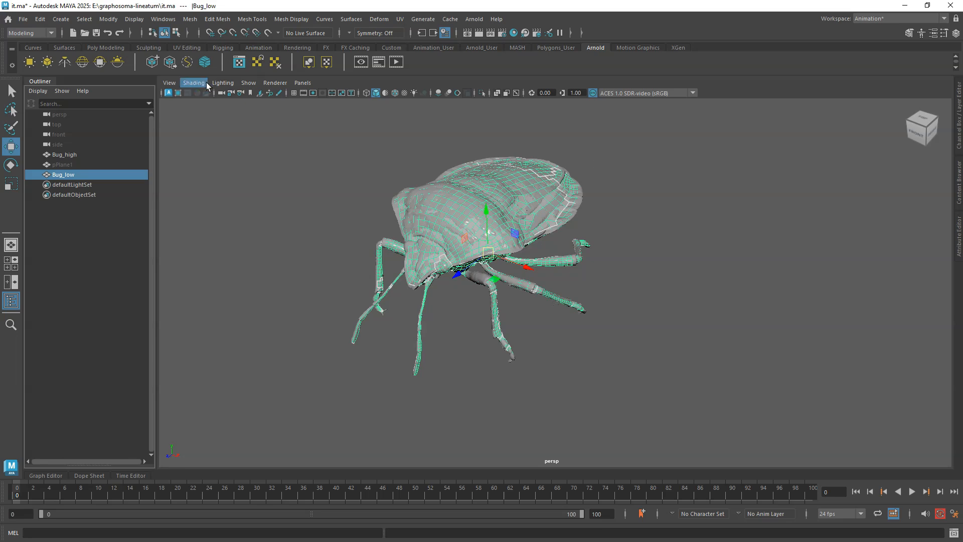
# - Delete the construction history of Bug_low
pyautogui.click(40, 19)
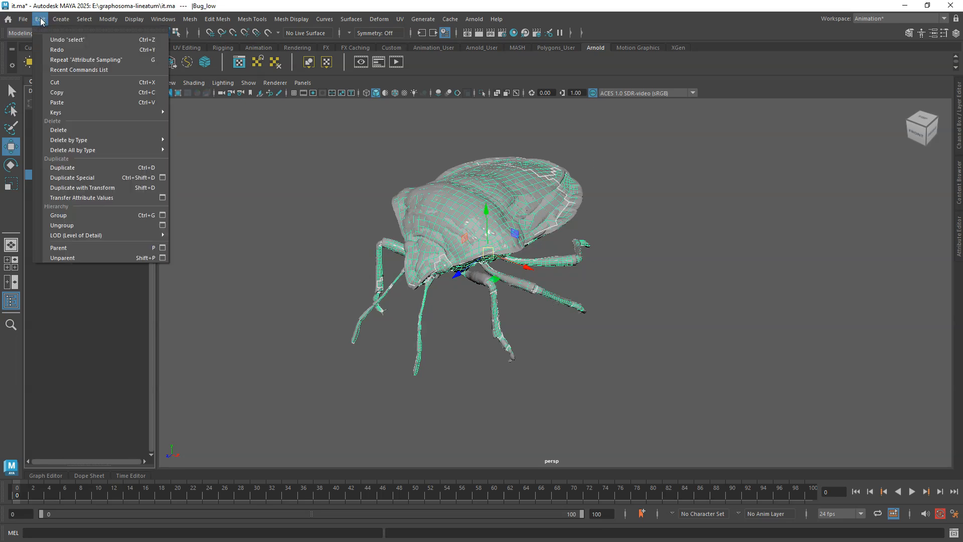
pyautogui.click(40, 20)
pyautogui.click(39, 21)
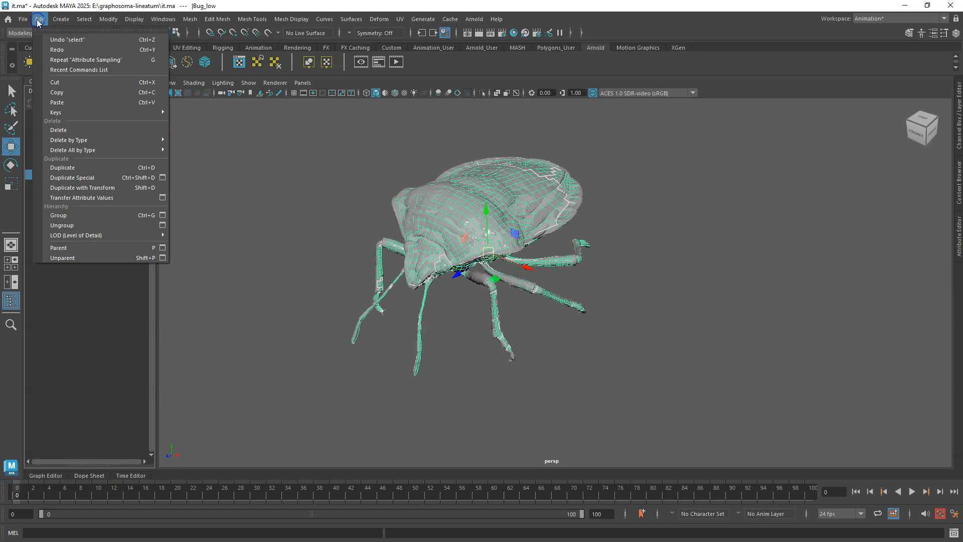
pyautogui.moveTo(83, 150)
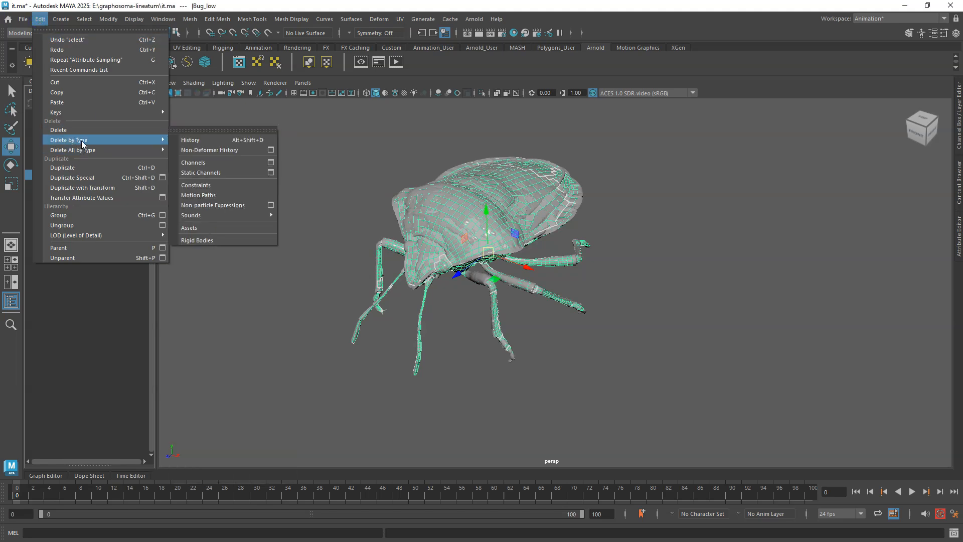
pyautogui.click(203, 139)
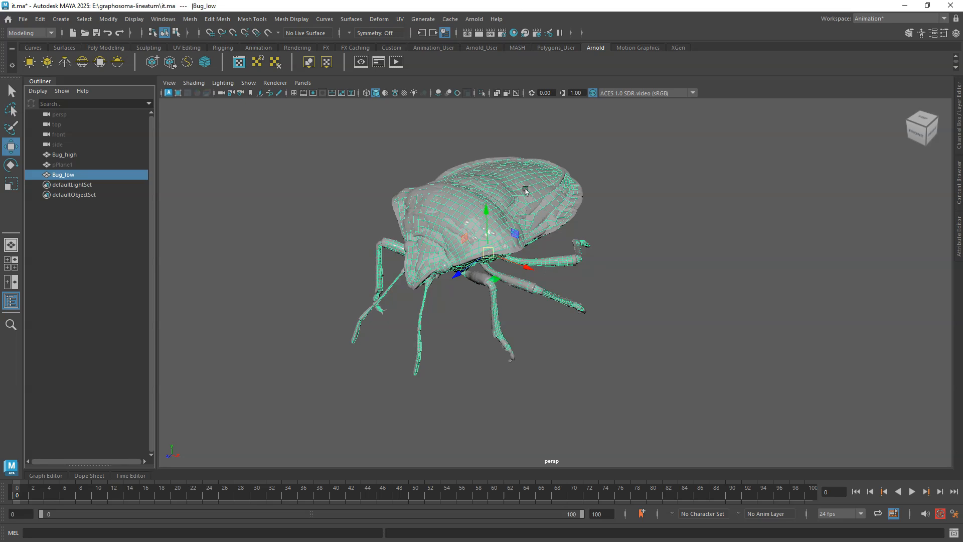
# - Move Bug_low along the X axis away from Bug_high so both bugs stand side by side
pyautogui.click(527, 267)
pyautogui.moveTo(527, 267); pyautogui.dragTo(737, 376)
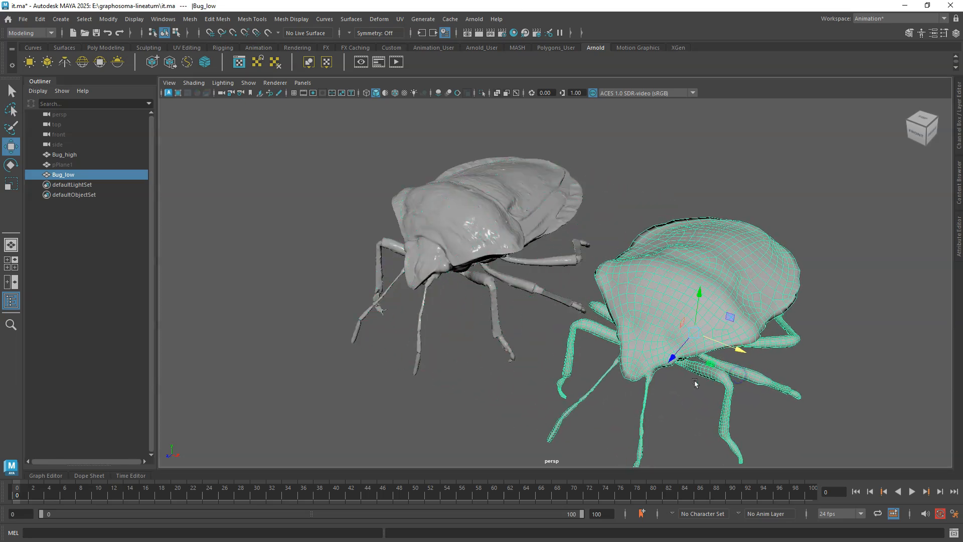
pyautogui.scroll(-1, 681, 403)
pyautogui.keyDown('alt'); pyautogui.moveTo(777, 321); pyautogui.dragTo(709, 305, button='middle'); pyautogui.keyUp('alt')
pyautogui.keyDown('alt'); pyautogui.moveTo(671, 339); pyautogui.dragTo(682, 339); pyautogui.keyUp('alt')
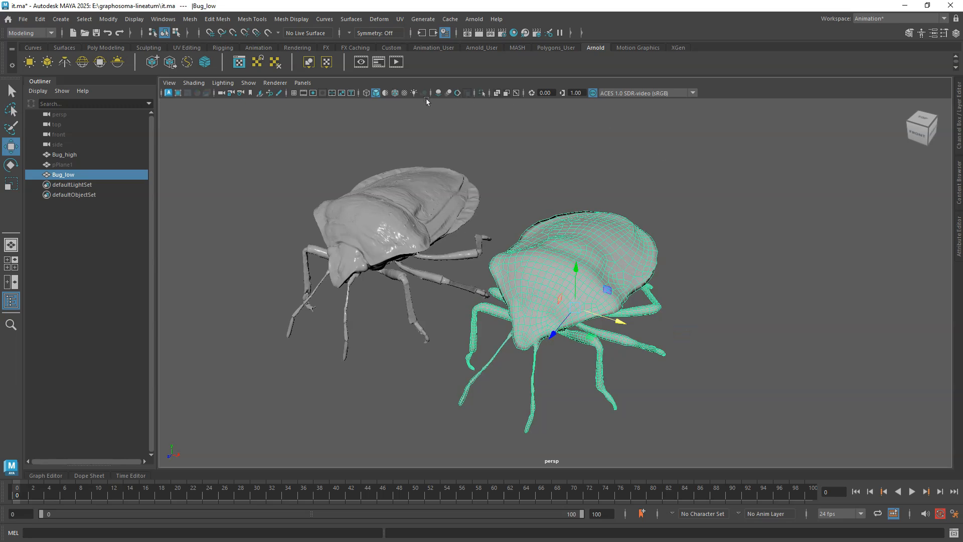
# - Turn on textured display, assign Bug_high's textured material to Bug_low, and return to untextured shading
pyautogui.click(404, 93)
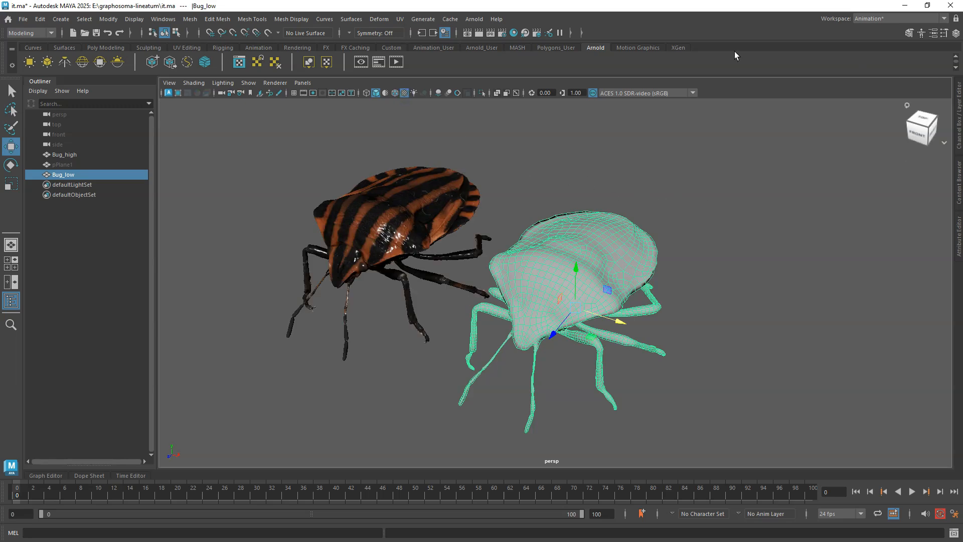
pyautogui.click(518, 35)
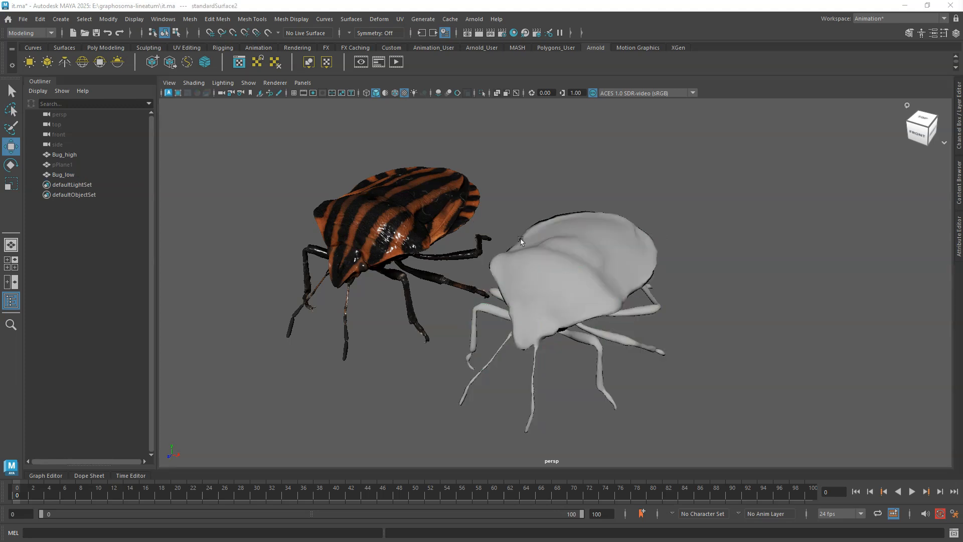
pyautogui.click(63, 174)
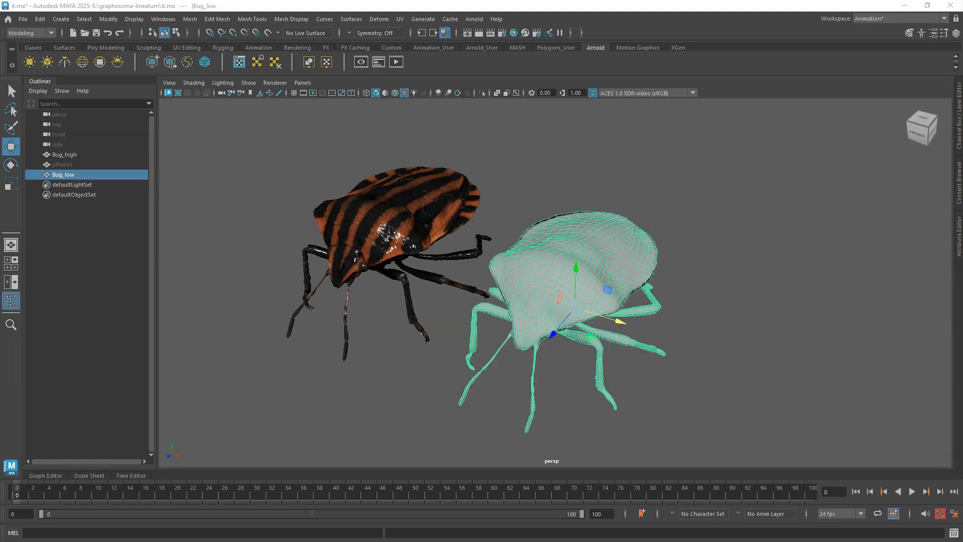
pyautogui.click(780, 293)
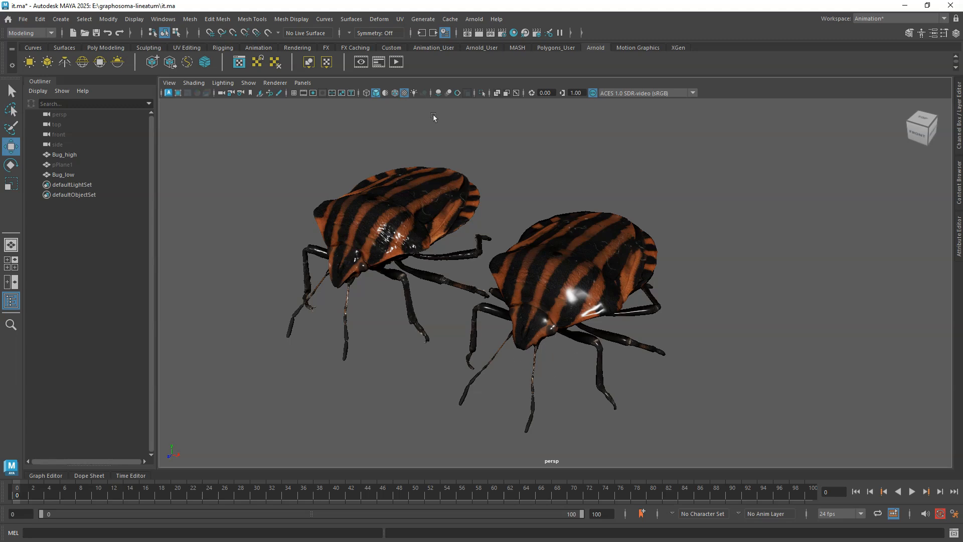
pyautogui.click(404, 93)
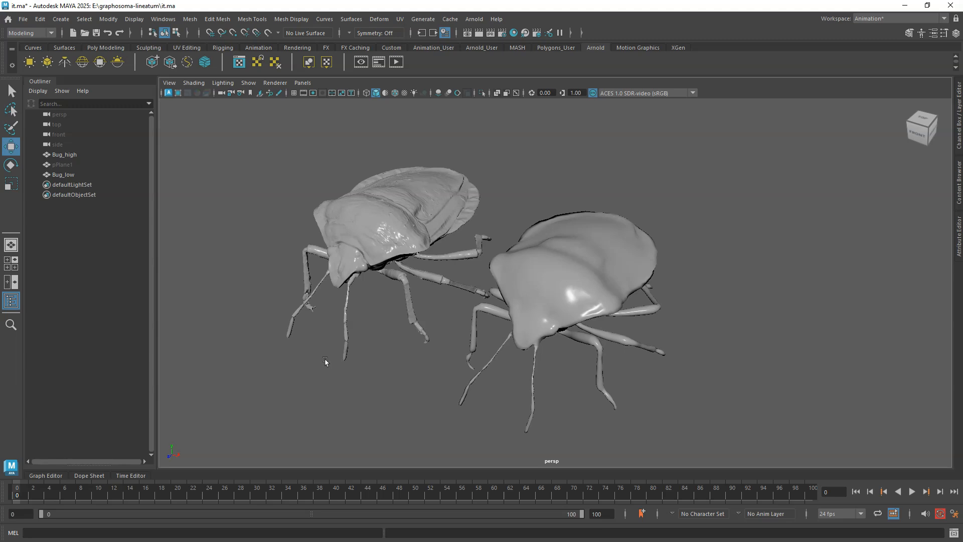
# - Select Bug_high and Bug_low and align them with Align Objects in Mid mode along X
pyautogui.click(413, 225)
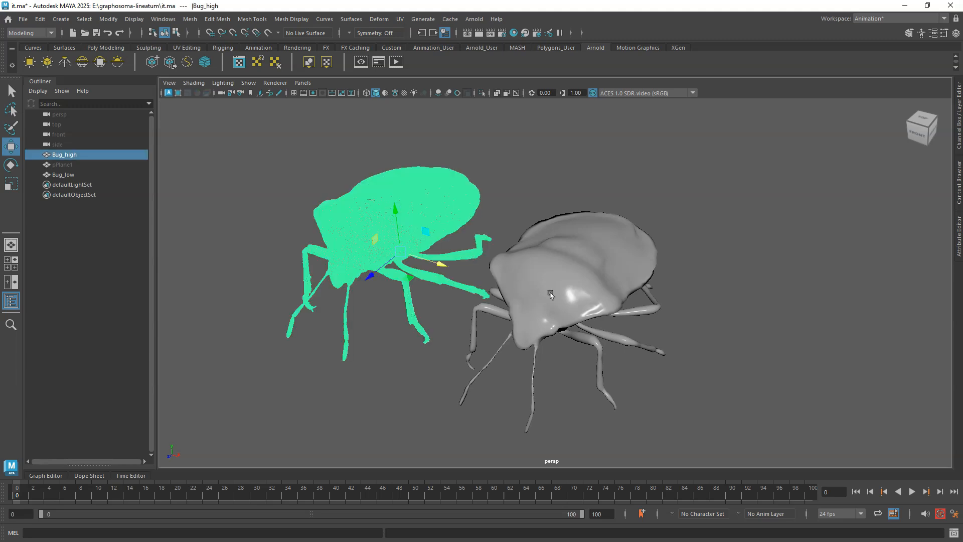
pyautogui.keyDown('shift'); pyautogui.click(566, 284); pyautogui.keyUp('shift')
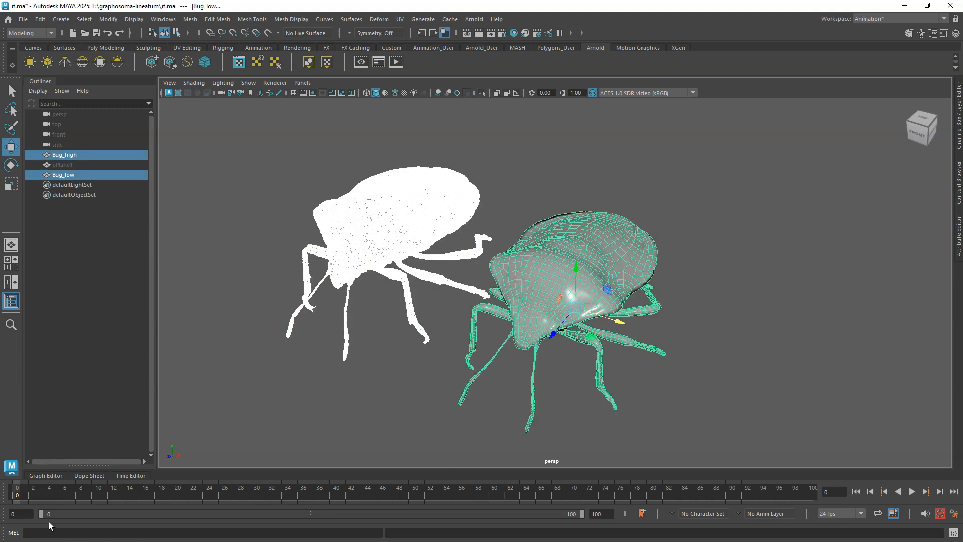
pyautogui.click(109, 20)
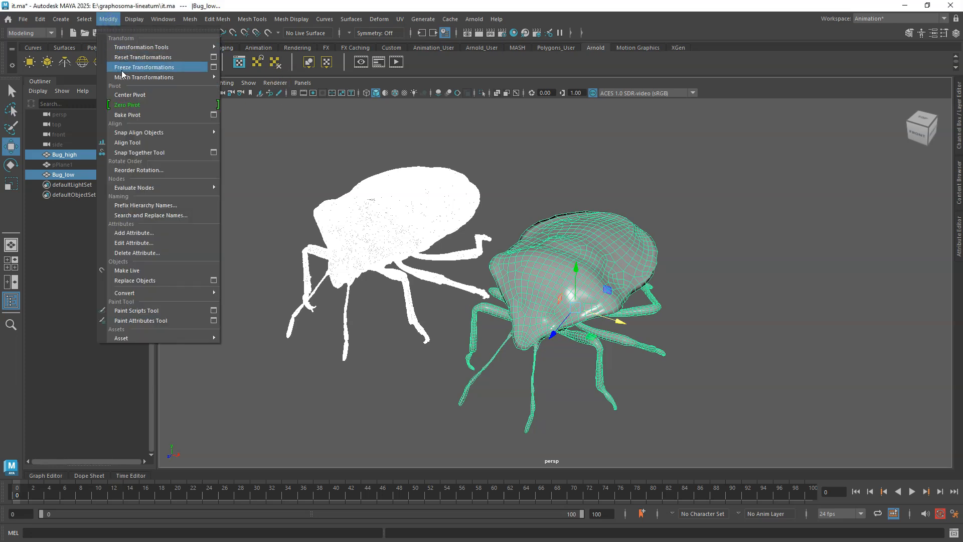
pyautogui.moveTo(140, 133)
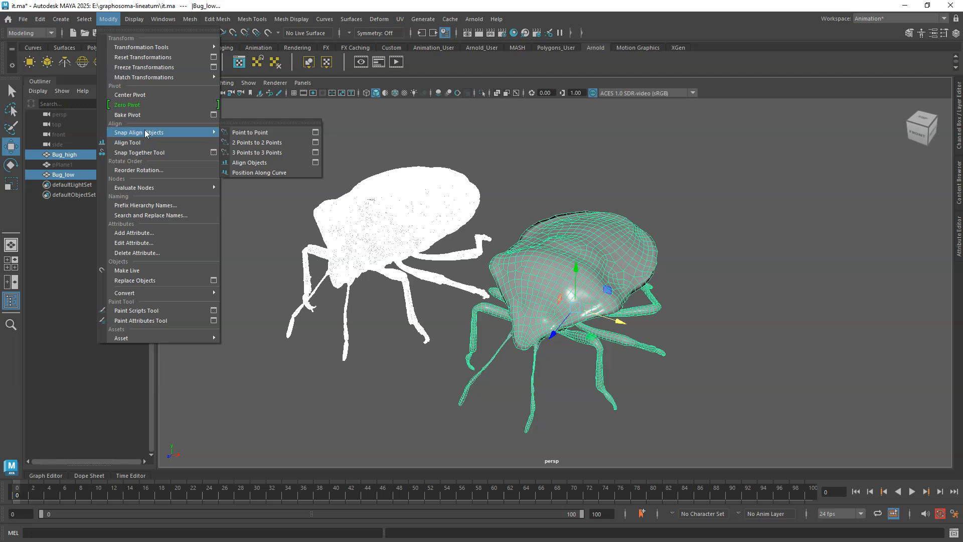
pyautogui.click(280, 163)
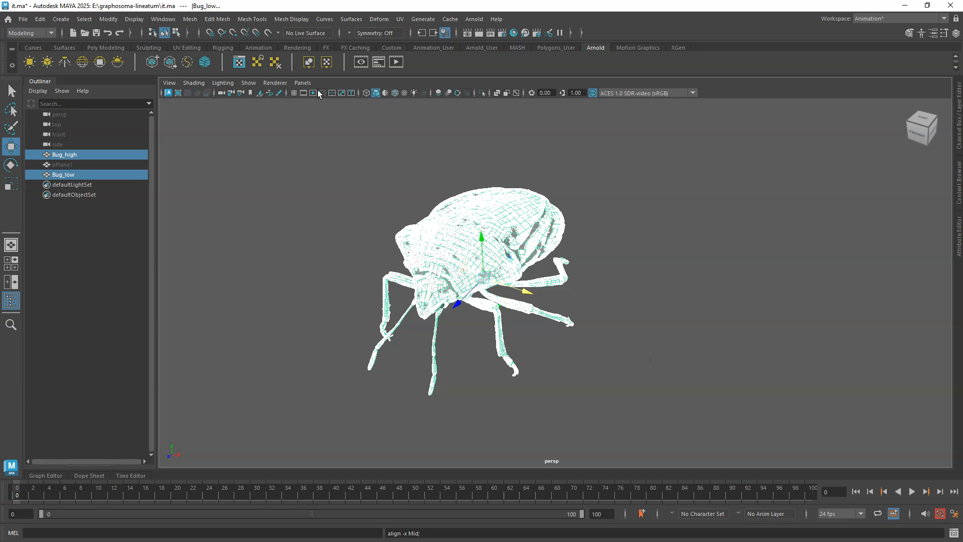
# - Show the grid, move Bug_high and Bug_low together along X to the grid's centre, and deselect them
pyautogui.click(293, 93)
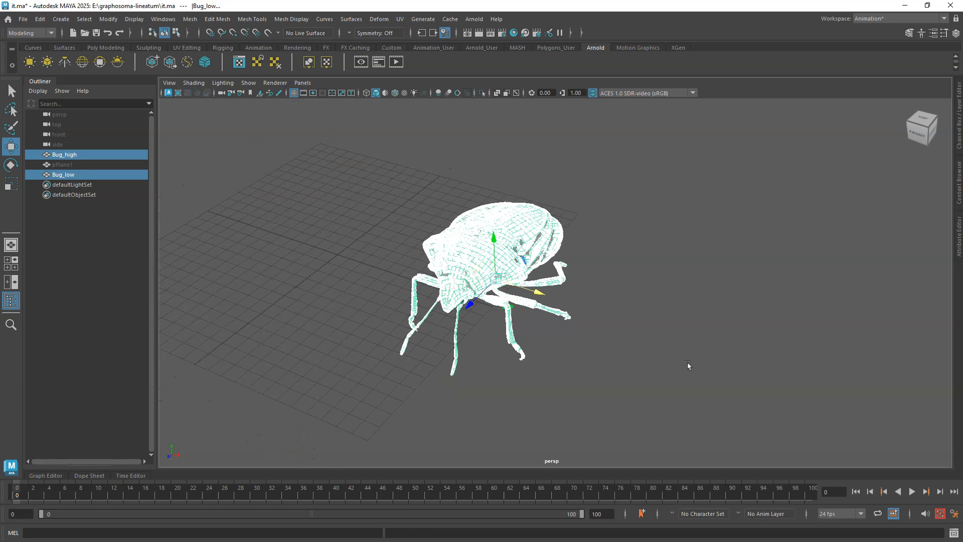
pyautogui.click(685, 362)
pyautogui.moveTo(337, 151); pyautogui.dragTo(630, 430)
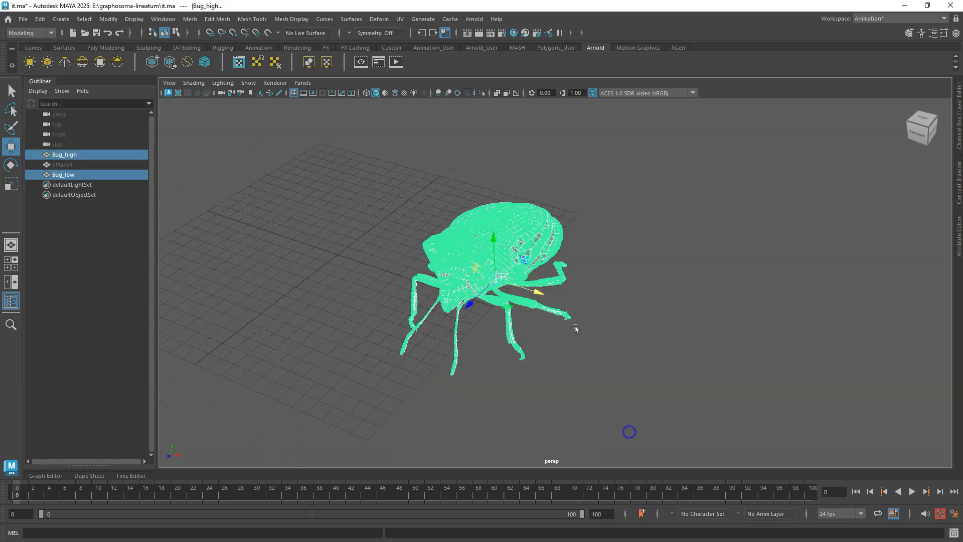
pyautogui.moveTo(543, 296); pyautogui.dragTo(399, 245)
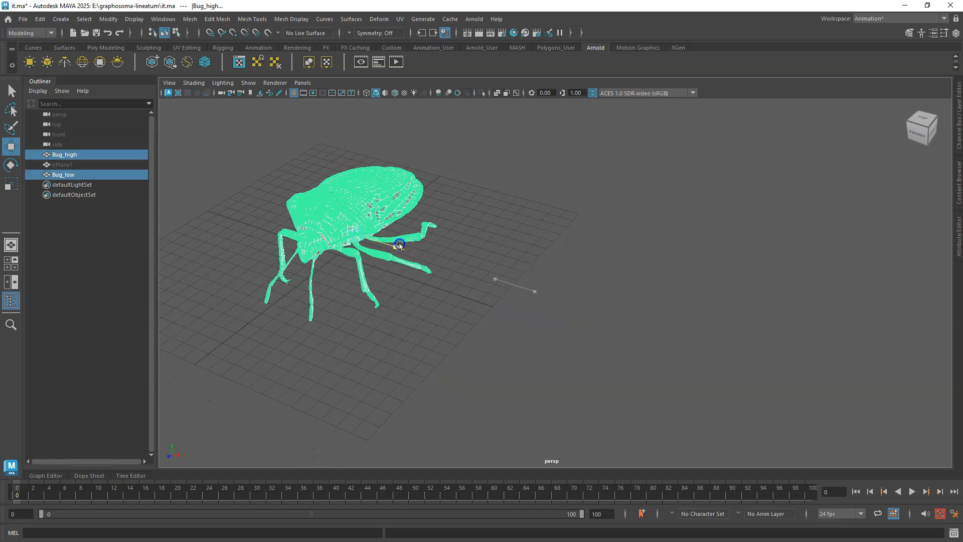
pyautogui.keyDown('alt'); pyautogui.moveTo(438, 303); pyautogui.dragTo(480, 313); pyautogui.keyUp('alt')
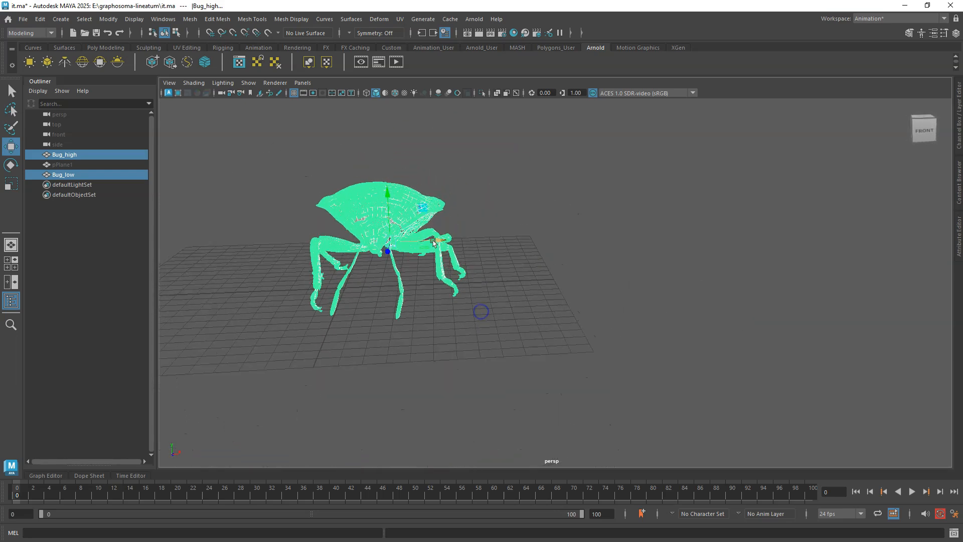
pyautogui.keyDown('alt'); pyautogui.moveTo(433, 241); pyautogui.dragTo(424, 293); pyautogui.keyUp('alt')
pyautogui.keyDown('alt'); pyautogui.moveTo(423, 292); pyautogui.dragTo(530, 338, button='middle'); pyautogui.keyUp('alt')
pyautogui.scroll(3, 530, 338)
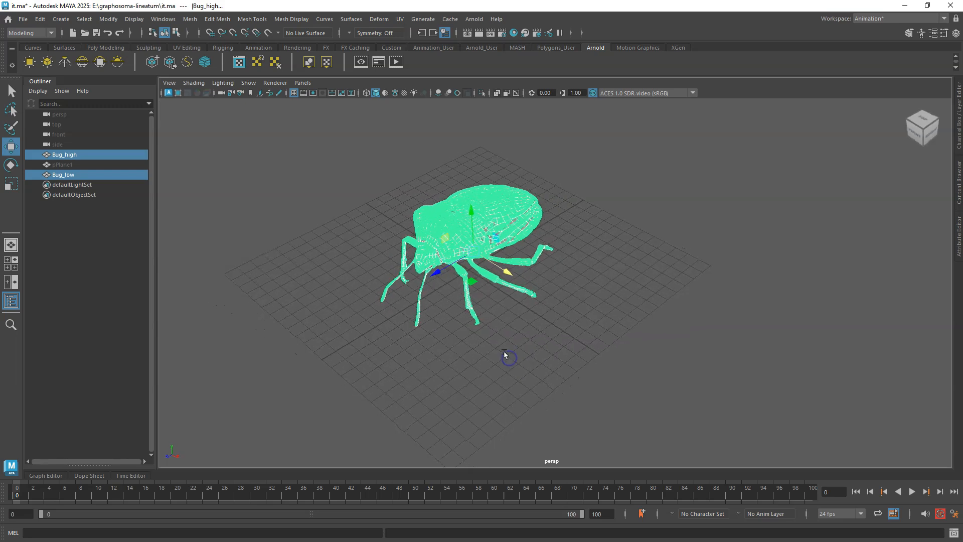
pyautogui.scroll(4, 504, 354)
pyautogui.keyDown('alt'); pyautogui.moveTo(516, 338); pyautogui.dragTo(555, 350, button='middle'); pyautogui.keyUp('alt')
pyautogui.scroll(2, 548, 346)
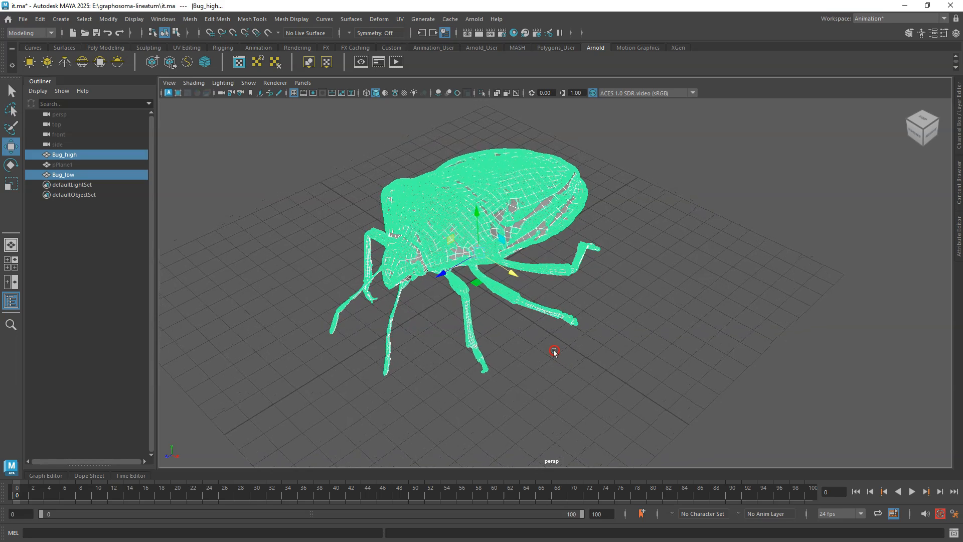
pyautogui.click(176, 162)
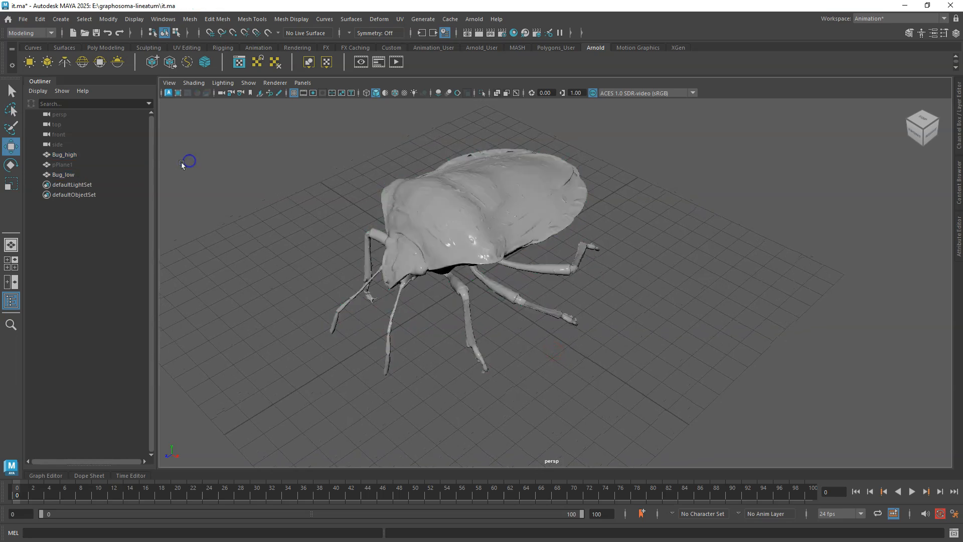
# - Select Bug_high and open the Export Selection options, enlarging the dialog to review the mayaBinary export settings
pyautogui.click(66, 154)
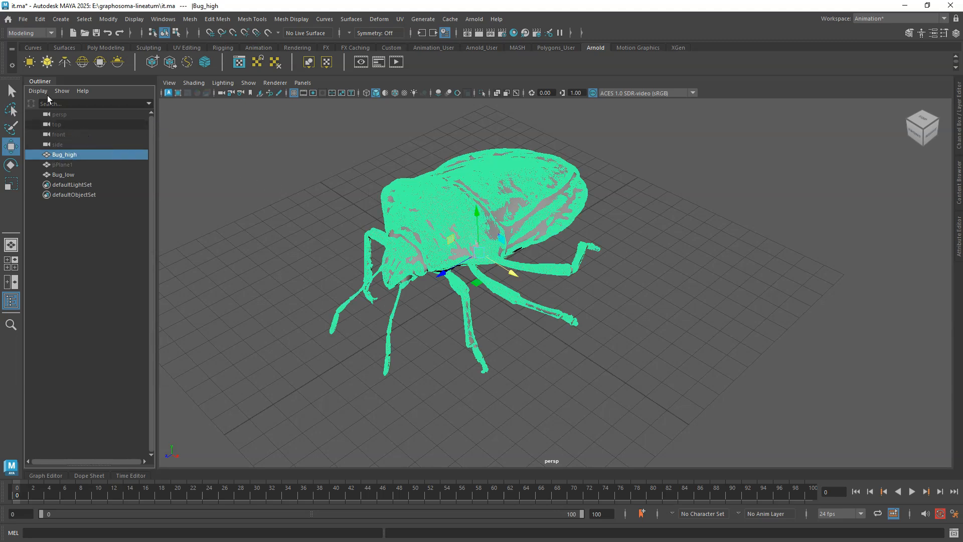
pyautogui.click(40, 20)
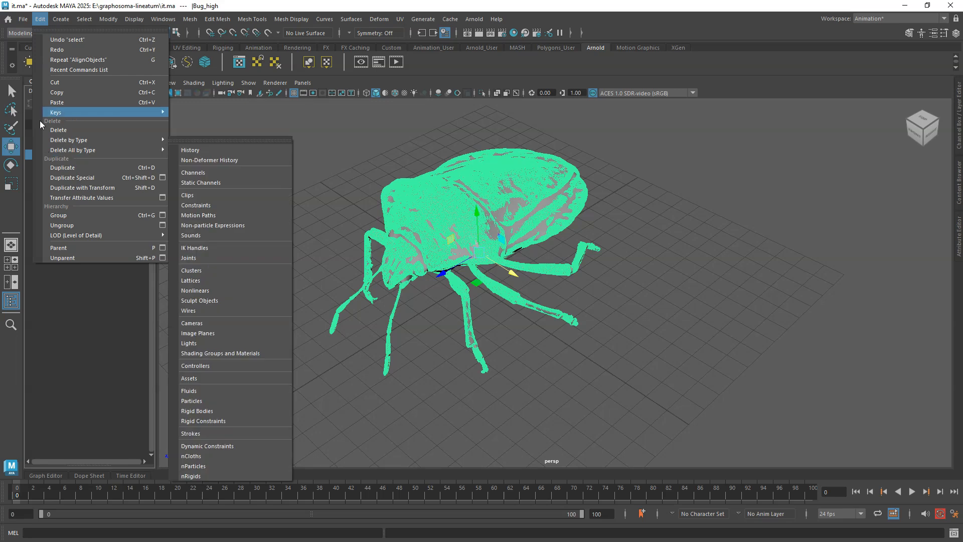
pyautogui.moveTo(23, 22)
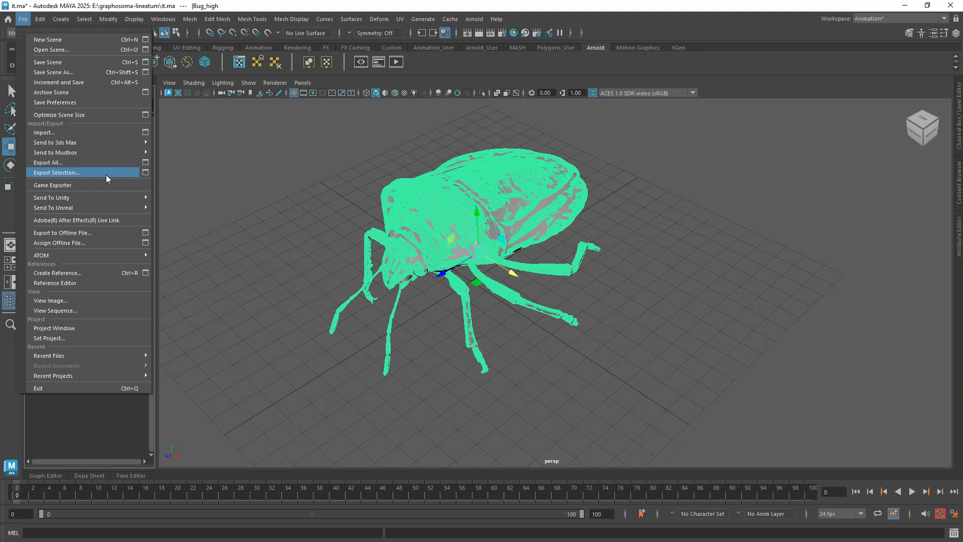
pyautogui.click(144, 172)
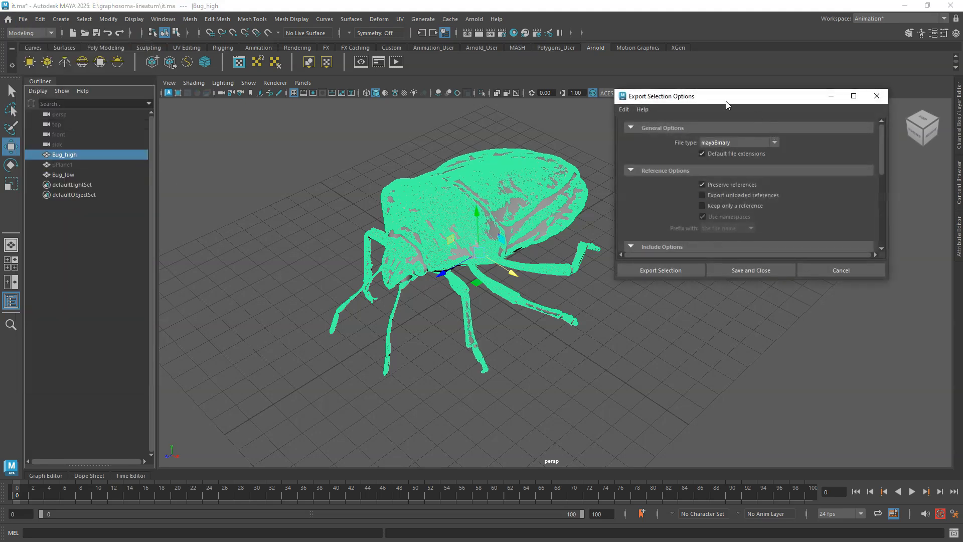
pyautogui.moveTo(716, 99); pyautogui.dragTo(312, 65)
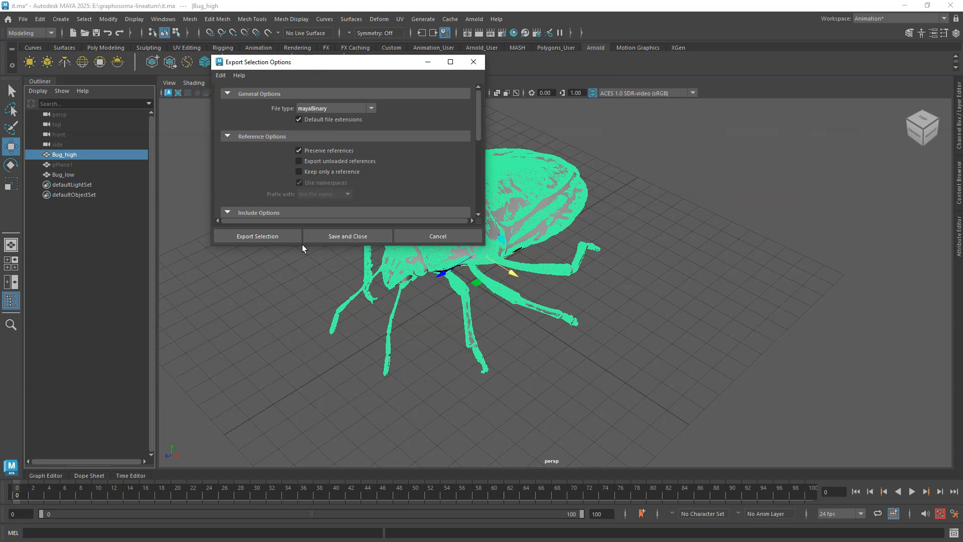
pyautogui.moveTo(308, 245); pyautogui.dragTo(304, 408)
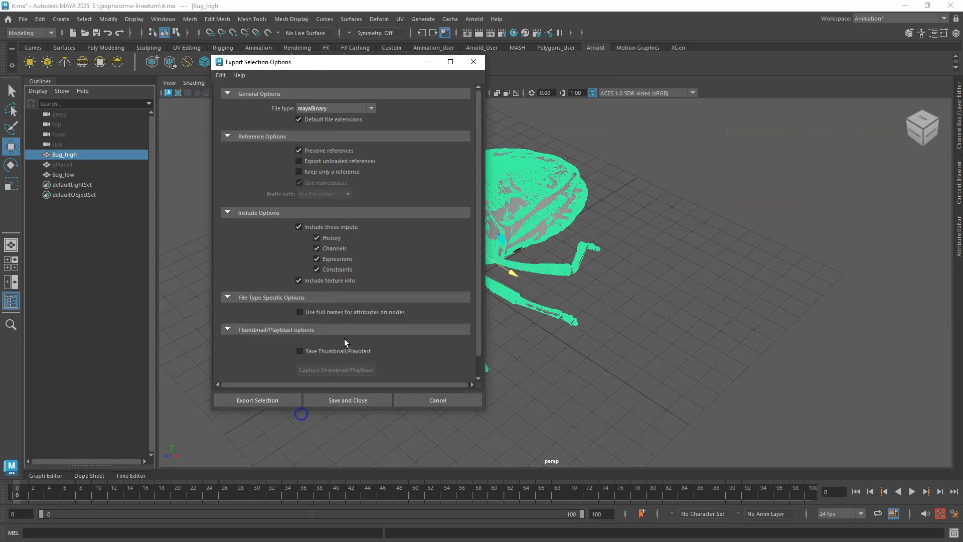
pyautogui.moveTo(477, 178); pyautogui.dragTo(477, 204)
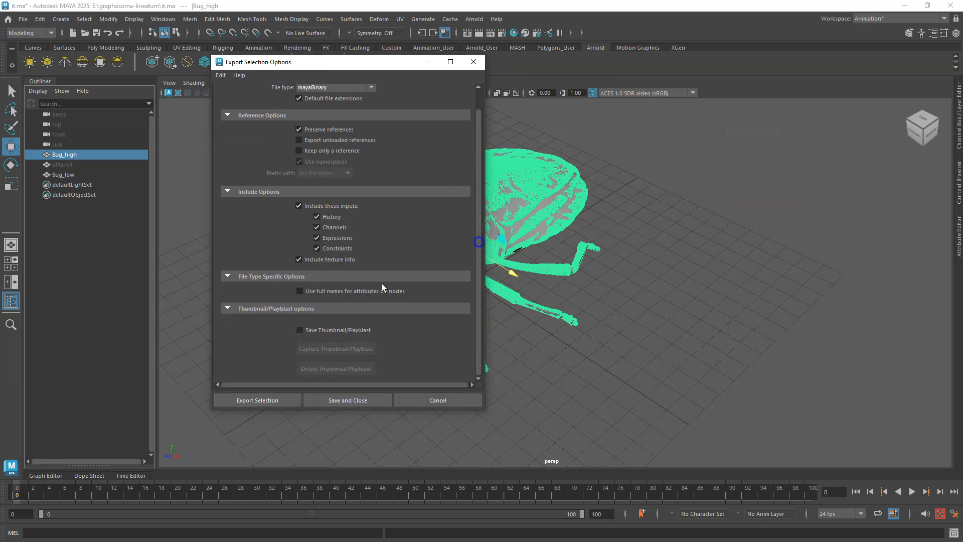
# - Proceed with exporting Bug_high, choosing the E:\graphosoma-lineatum folder and FBX export as the file type
pyautogui.click(286, 399)
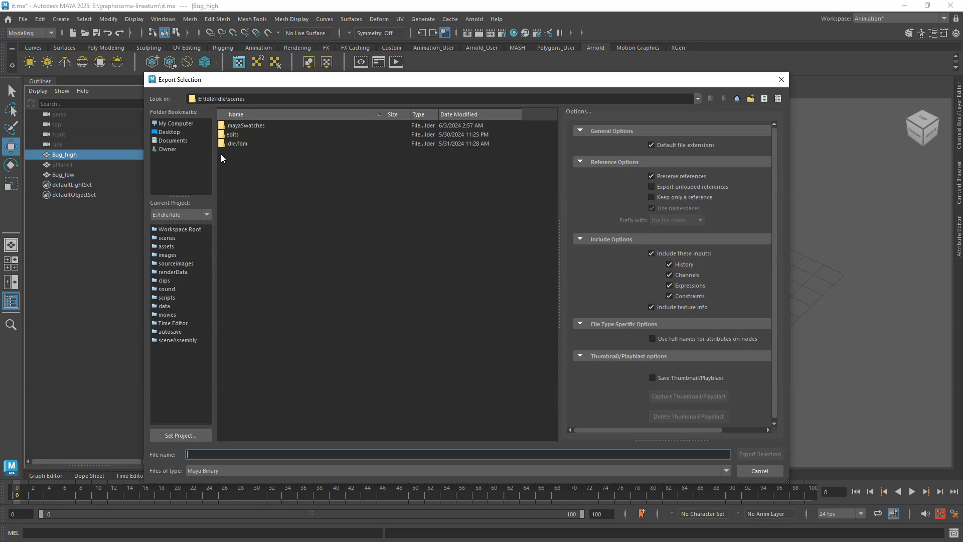
pyautogui.click(181, 124)
pyautogui.doubleClick(239, 126)
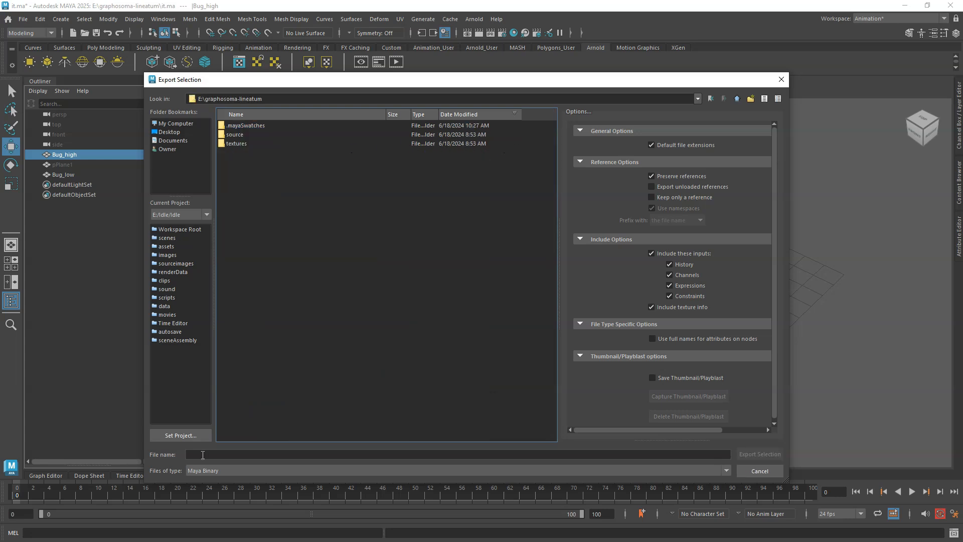
pyautogui.click(203, 470)
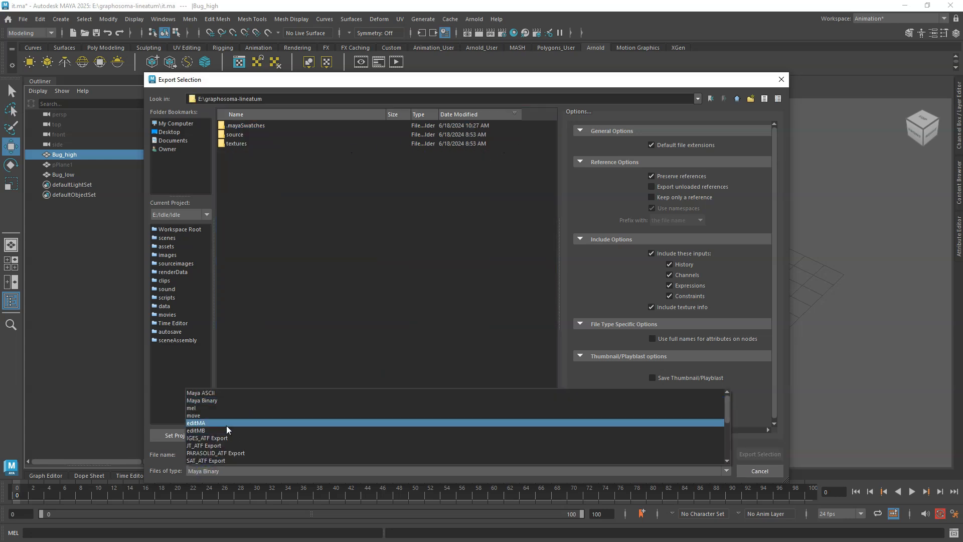
pyautogui.scroll(-4, 227, 429)
pyautogui.click(213, 424)
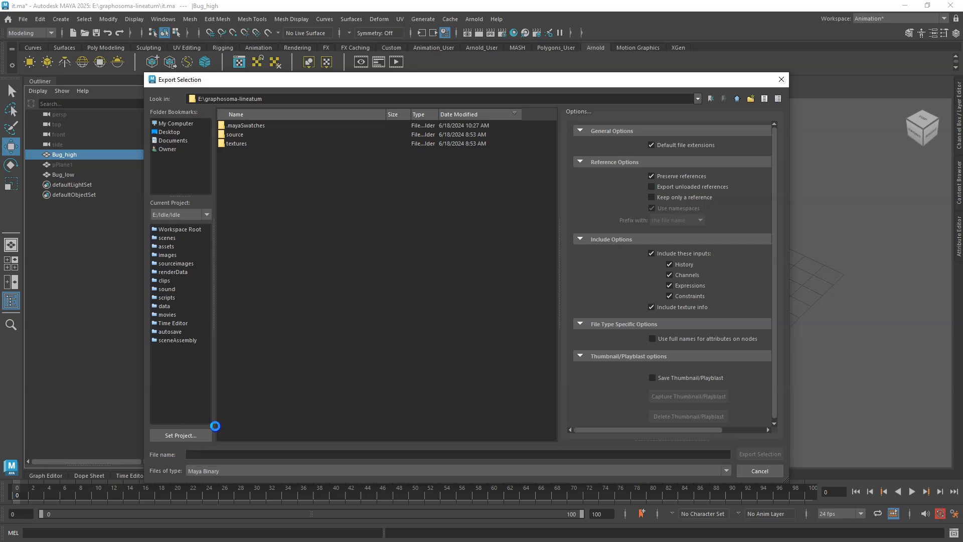
# - Export the selected Bug_high mesh over the existing bug_high.fbx file
pyautogui.click(200, 456)
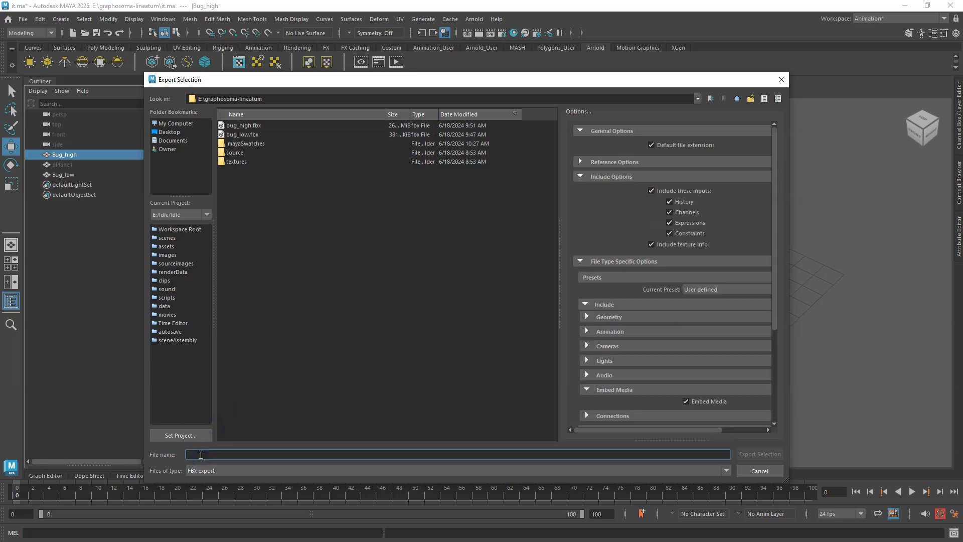
pyautogui.click(247, 126)
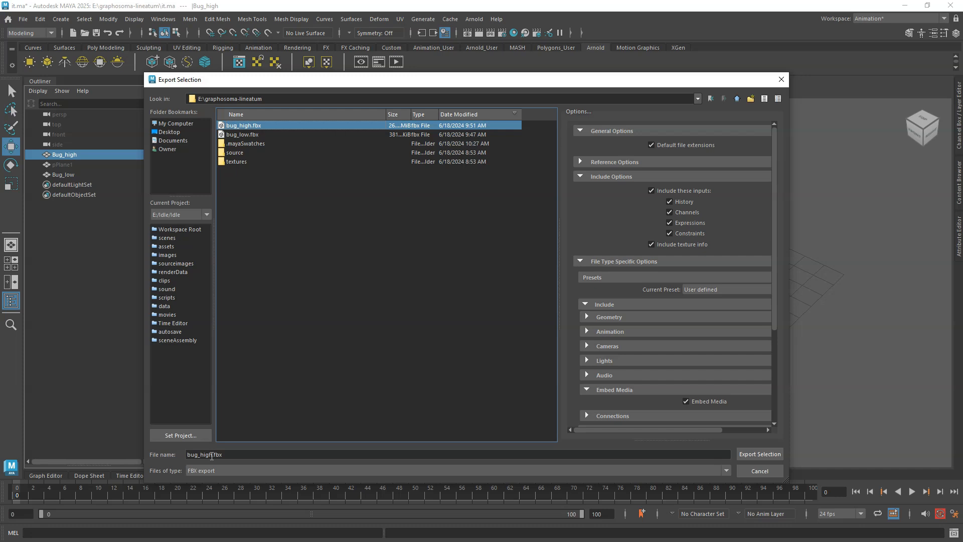
pyautogui.click(756, 453)
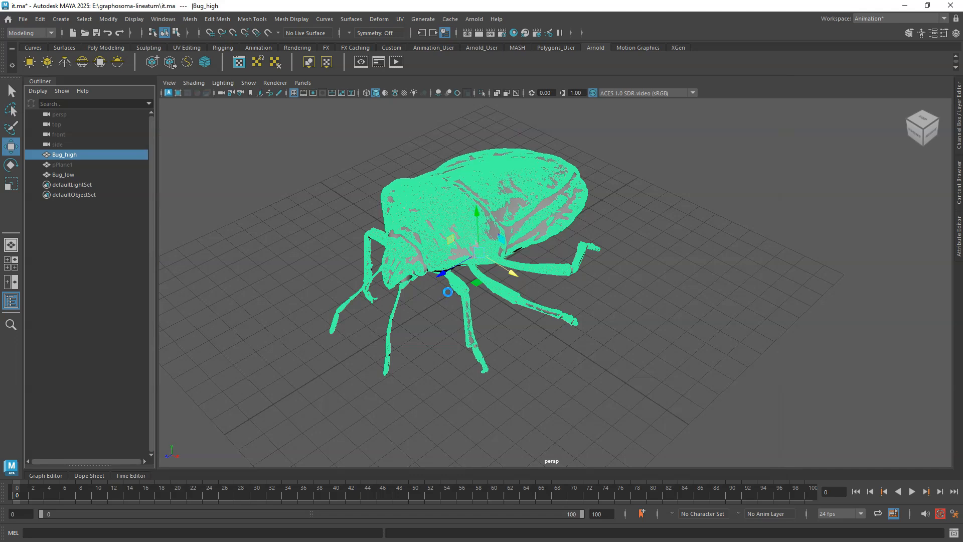
# - Select Bug_low and export it as FBX over the existing bug_low.fbx in the same folder
pyautogui.click(81, 175)
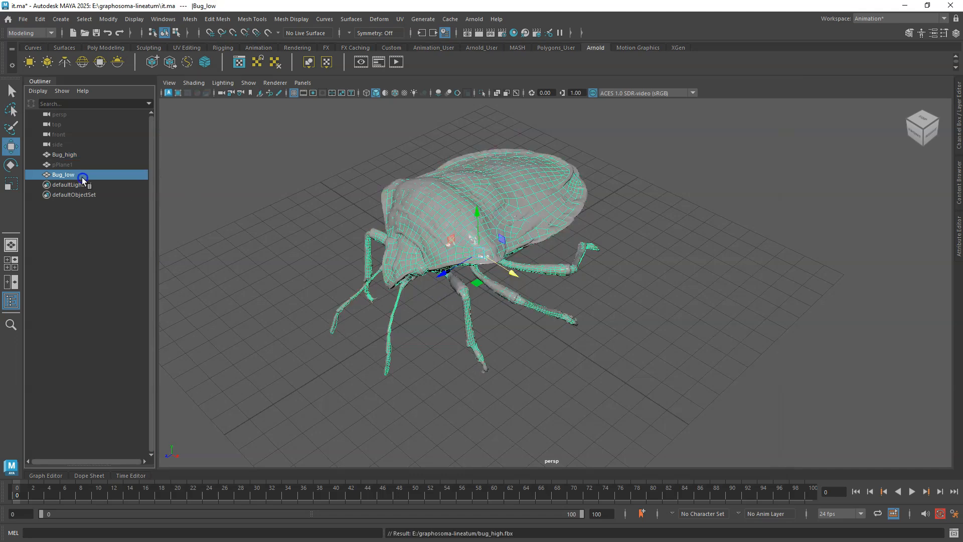
pyautogui.click(23, 23)
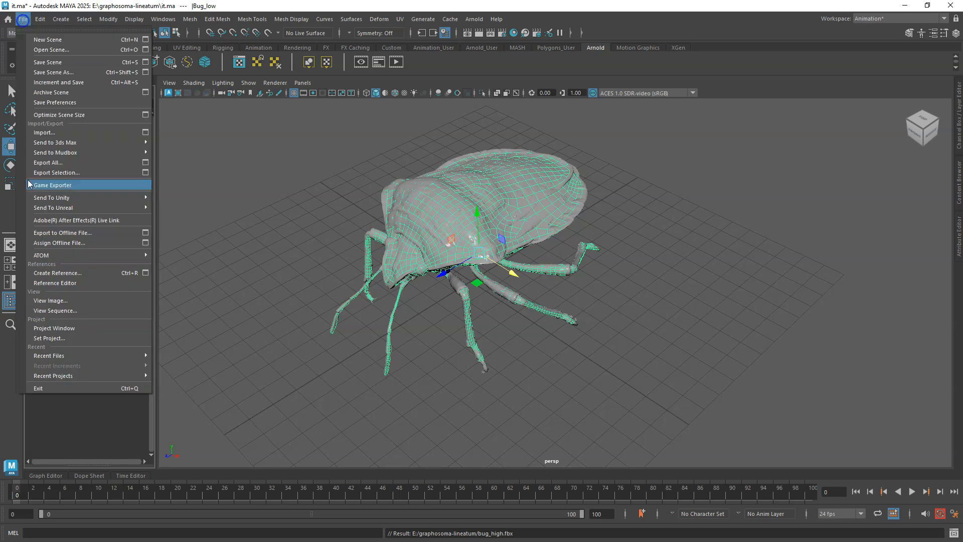
pyautogui.click(146, 177)
pyautogui.click(295, 400)
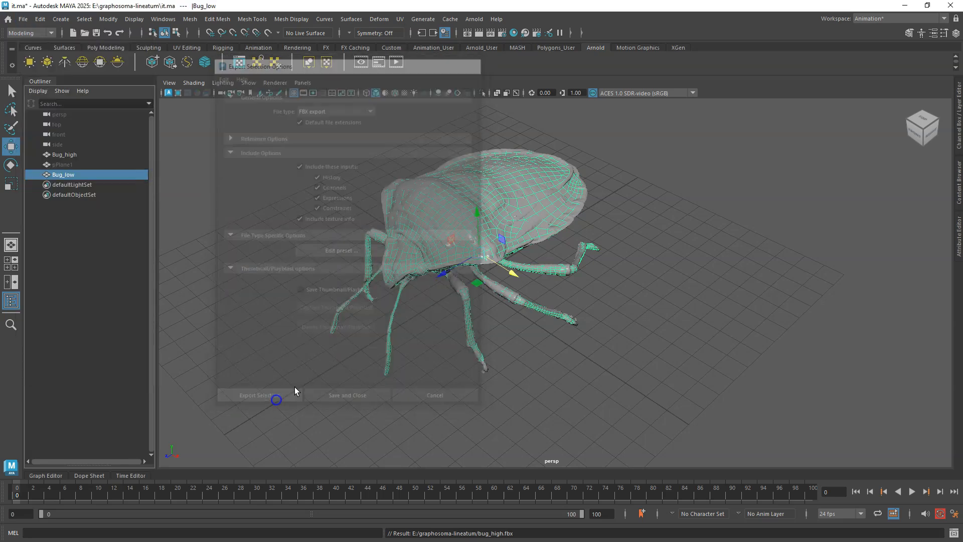
pyautogui.click(239, 134)
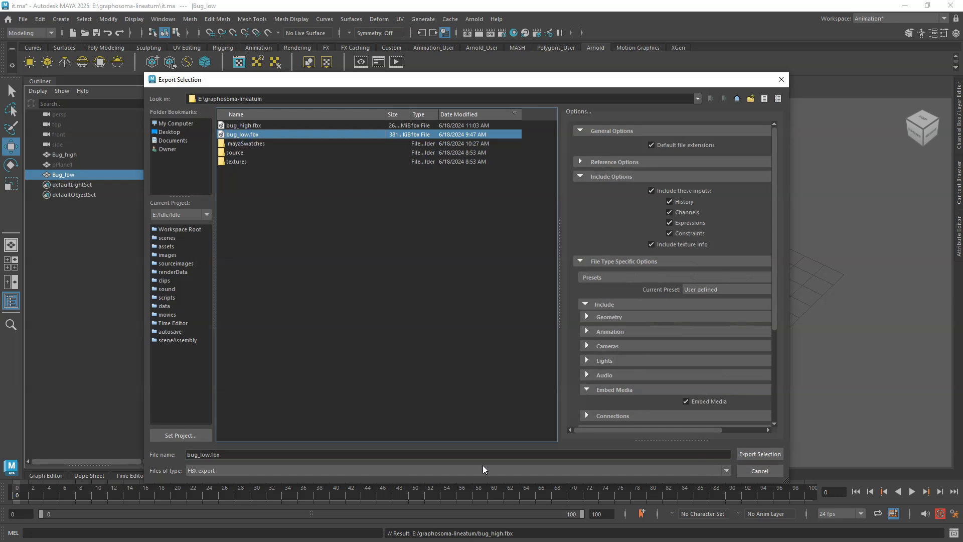
pyautogui.click(775, 457)
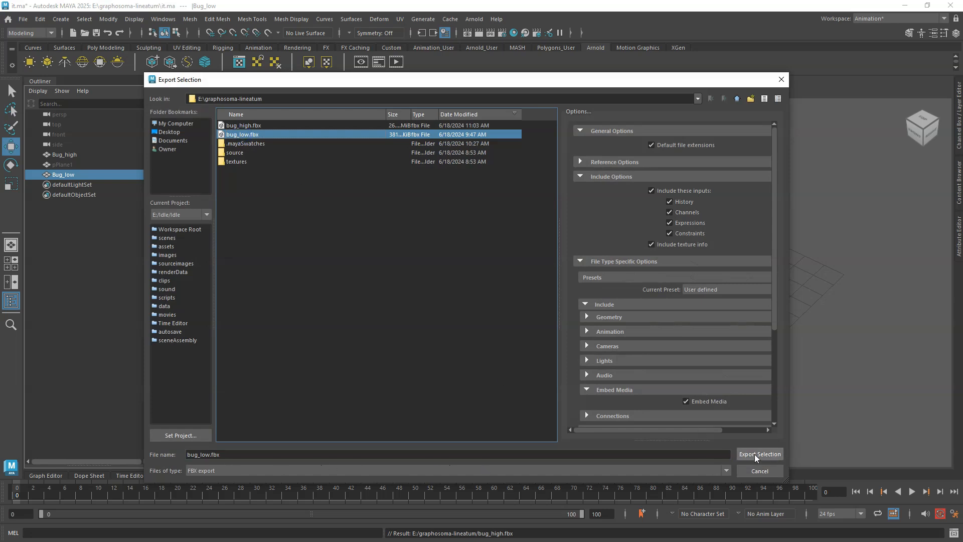
pyautogui.click(446, 295)
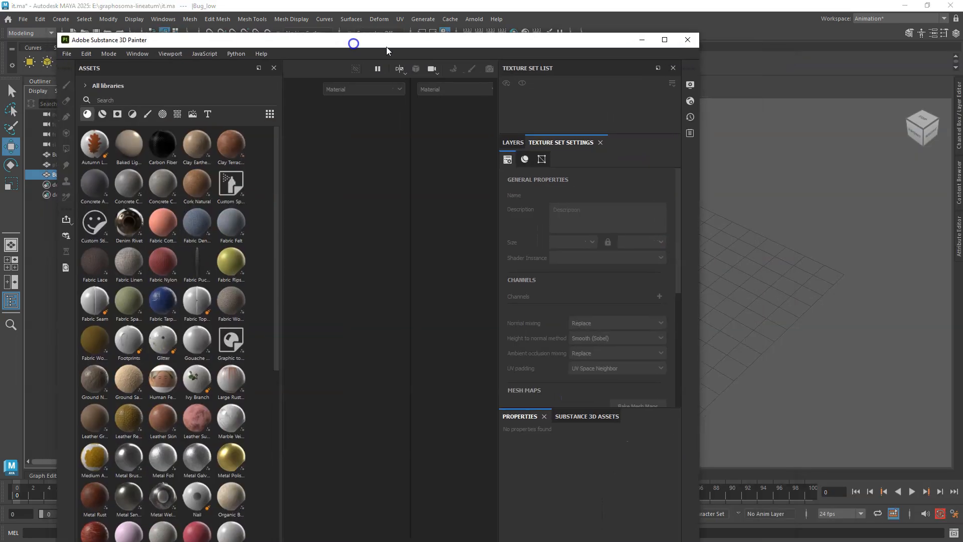
# - Switch to Adobe Substance 3D Painter and start a new ASM - PBR Metallic Roughness project with document resolution 2048
pyautogui.click(666, 39)
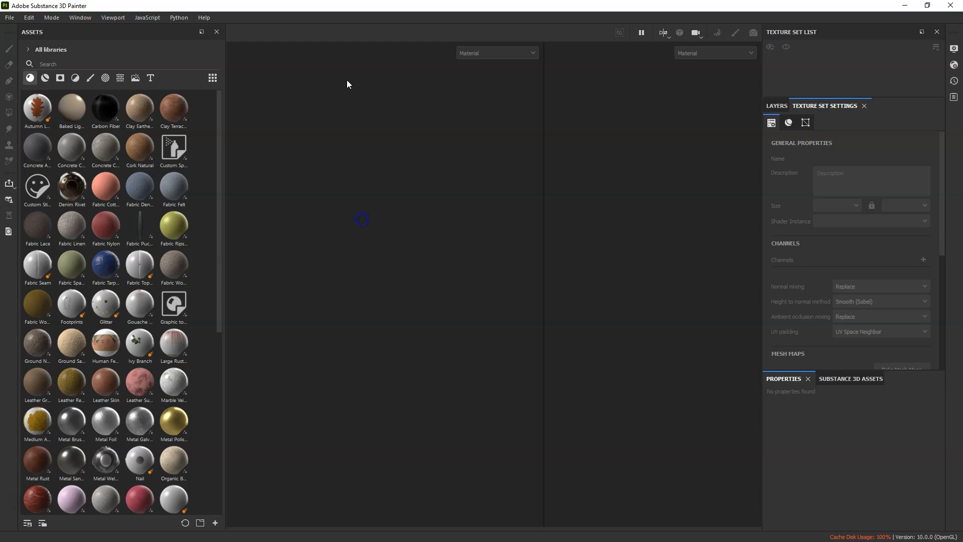
pyautogui.click(11, 18)
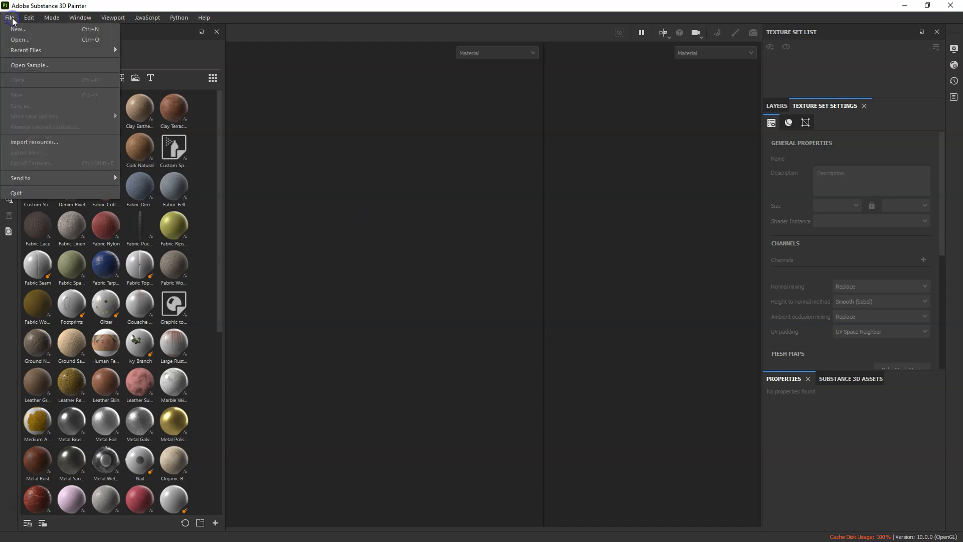
pyautogui.click(18, 29)
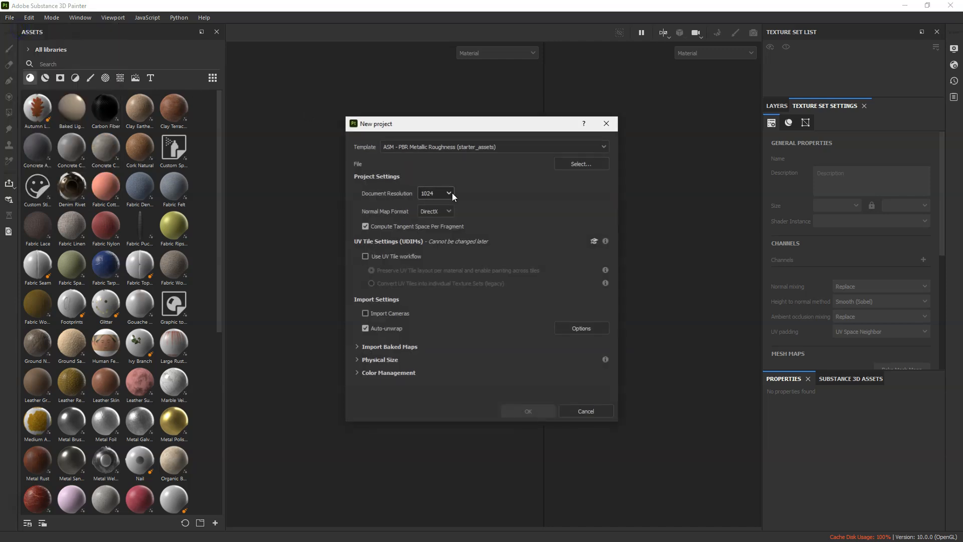
pyautogui.click(434, 134)
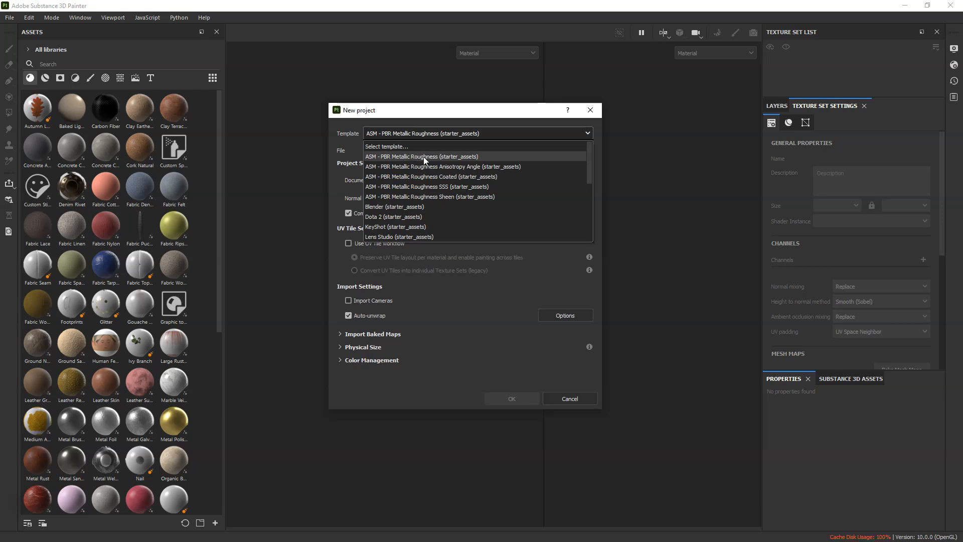
pyautogui.click(451, 119)
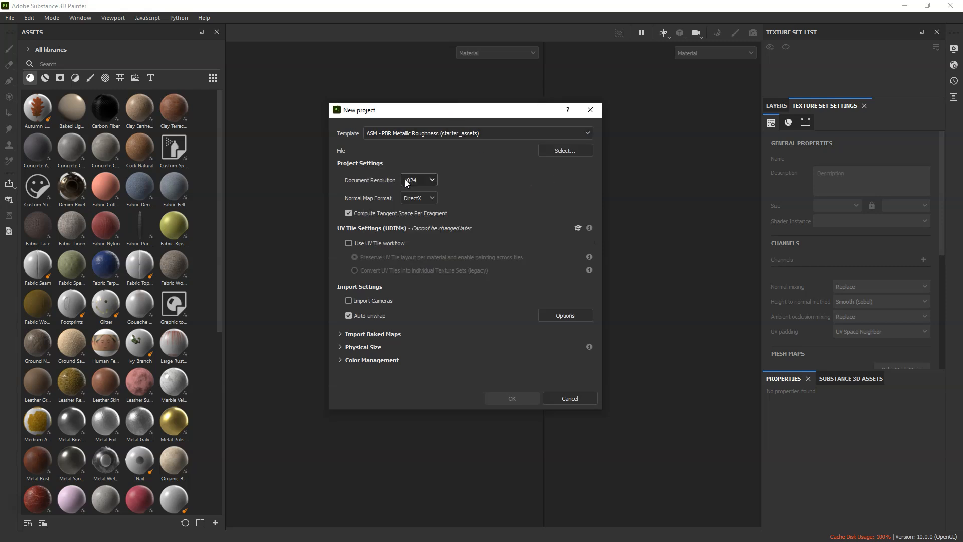
pyautogui.click(429, 181)
pyautogui.click(417, 234)
# - Choose bug_low.fbx from the graphosoma-lineatum folder as the new project's mesh file
pyautogui.click(557, 153)
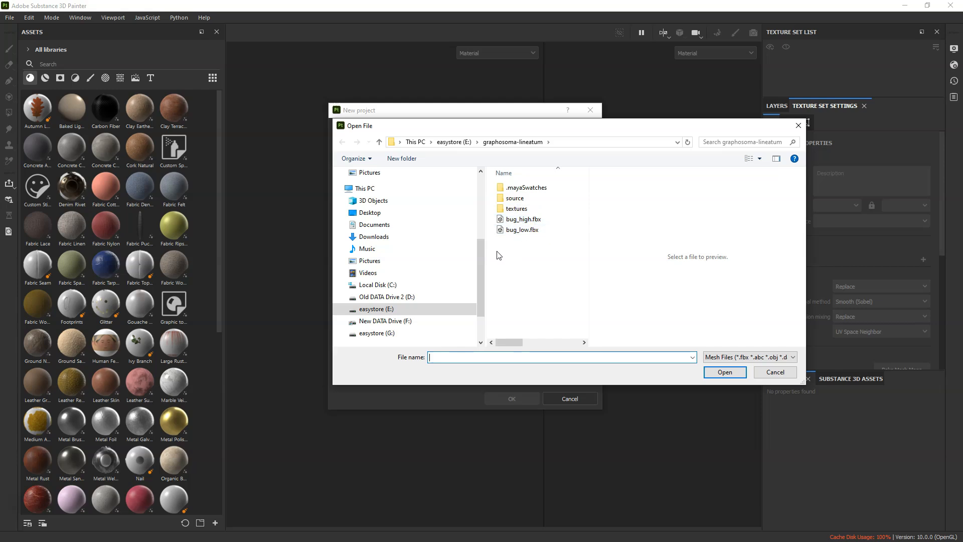
pyautogui.click(522, 233)
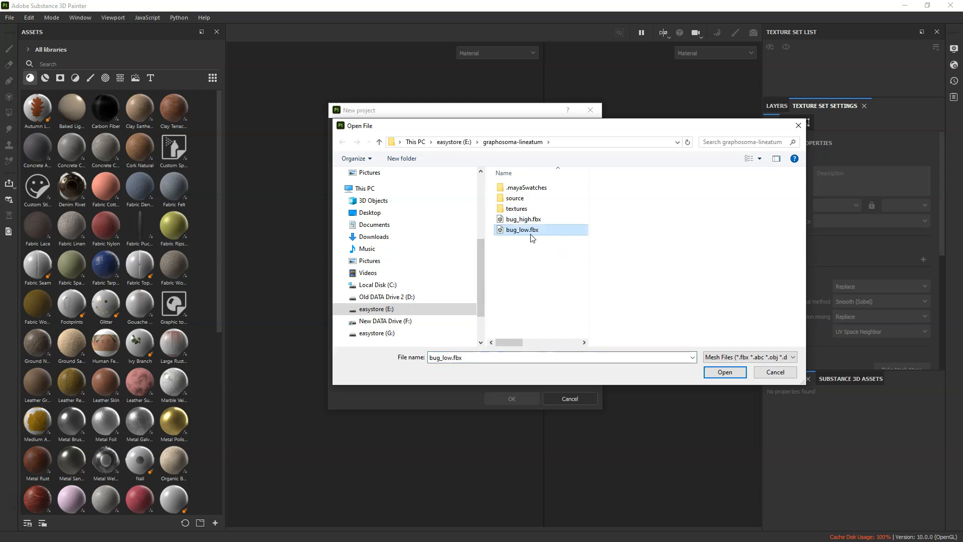
pyautogui.click(717, 372)
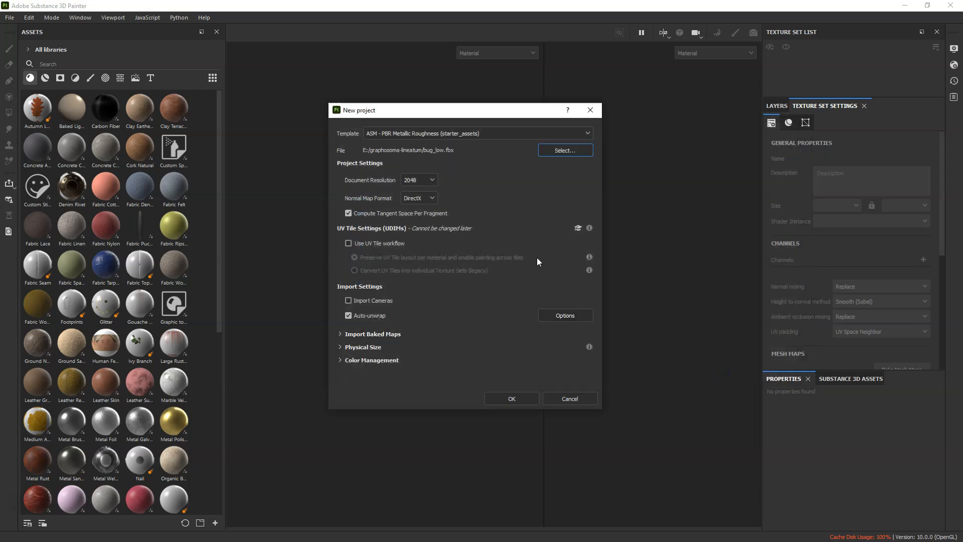
# - Turn off Auto-unwrap in the import settings and create the project
pyautogui.click(348, 315)
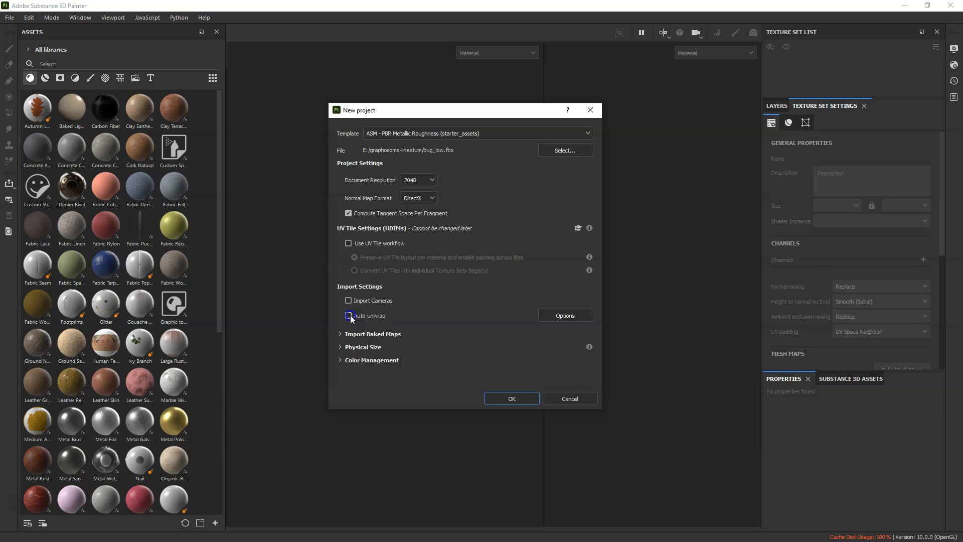
pyautogui.click(365, 318)
pyautogui.click(351, 315)
pyautogui.click(510, 400)
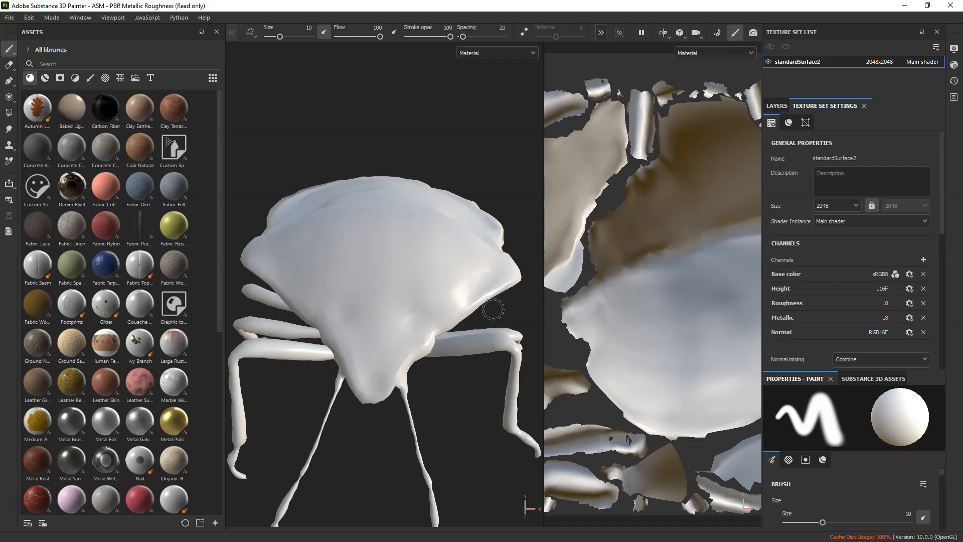
# - Narrow the Assets panel and frame the whole bug in the 3D view and its full UV layout in the 2D view
pyautogui.scroll(-5, 492, 309)
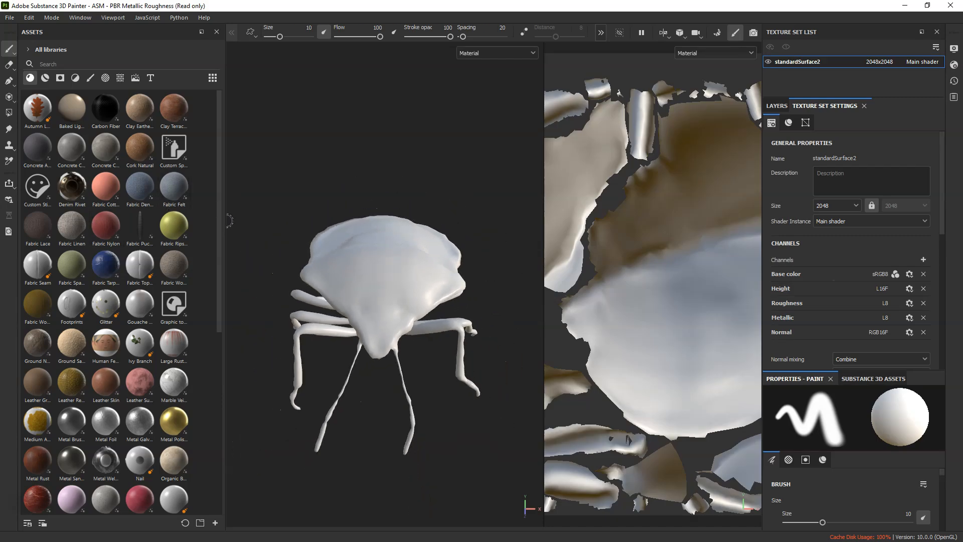
pyautogui.moveTo(226, 220); pyautogui.dragTo(101, 208)
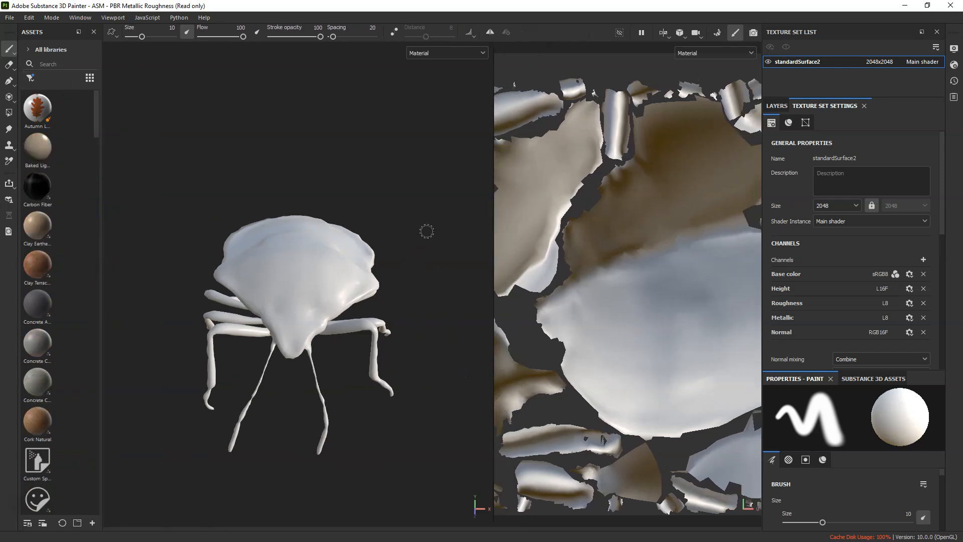
pyautogui.moveTo(427, 223)
pyautogui.keyDown('alt'); pyautogui.mouseDown()
pyautogui.moveTo(415, 258)
pyautogui.moveTo(383, 196)
pyautogui.moveTo(352, 275)
pyautogui.moveTo(366, 204)
pyautogui.moveTo(301, 219)
pyautogui.moveTo(370, 266)
pyautogui.moveTo(360, 271)
pyautogui.mouseUp(); pyautogui.keyUp('alt')
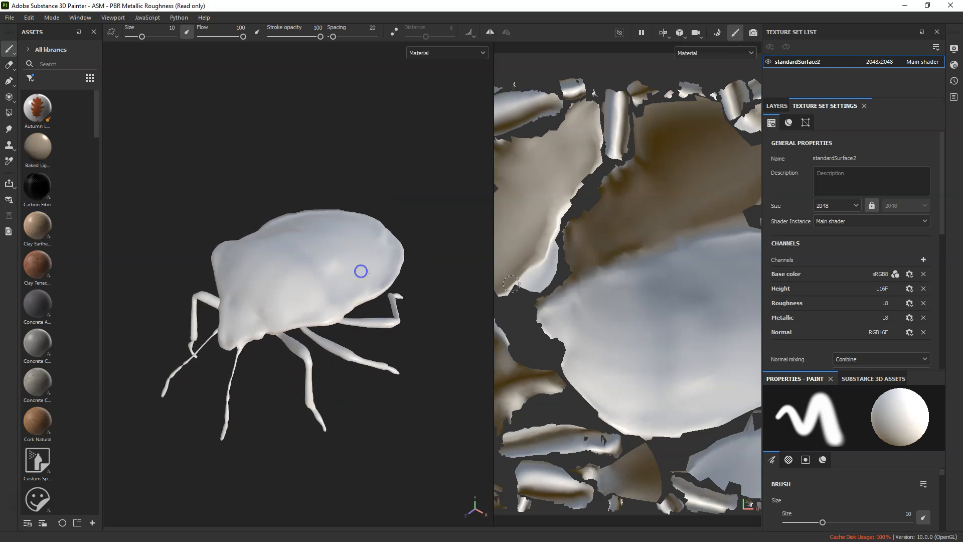
pyautogui.scroll(-5, 582, 276)
pyautogui.keyDown('alt'); pyautogui.moveTo(583, 278); pyautogui.dragTo(630, 279); pyautogui.keyUp('alt')
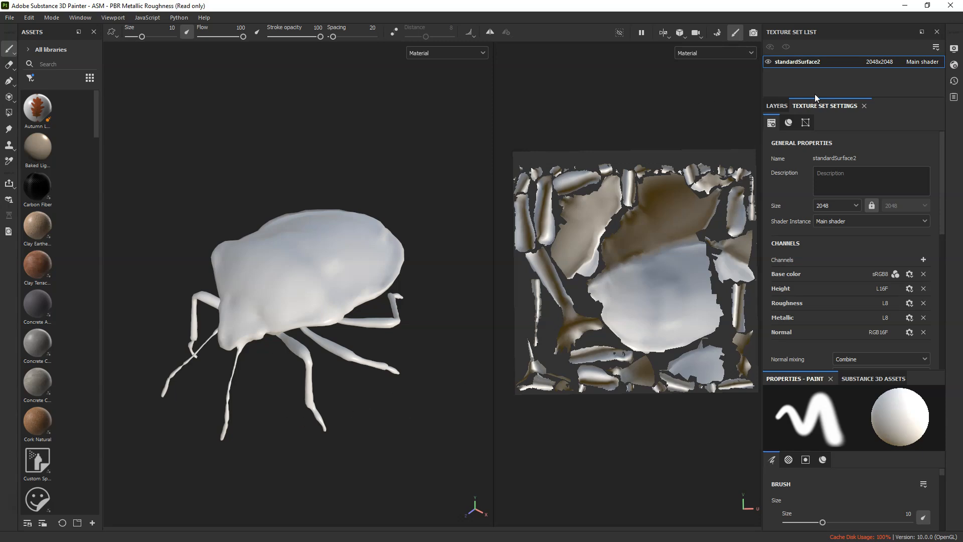
# - Open mesh map baking for the standardSurface2 texture set from its texture set settings
pyautogui.click(773, 107)
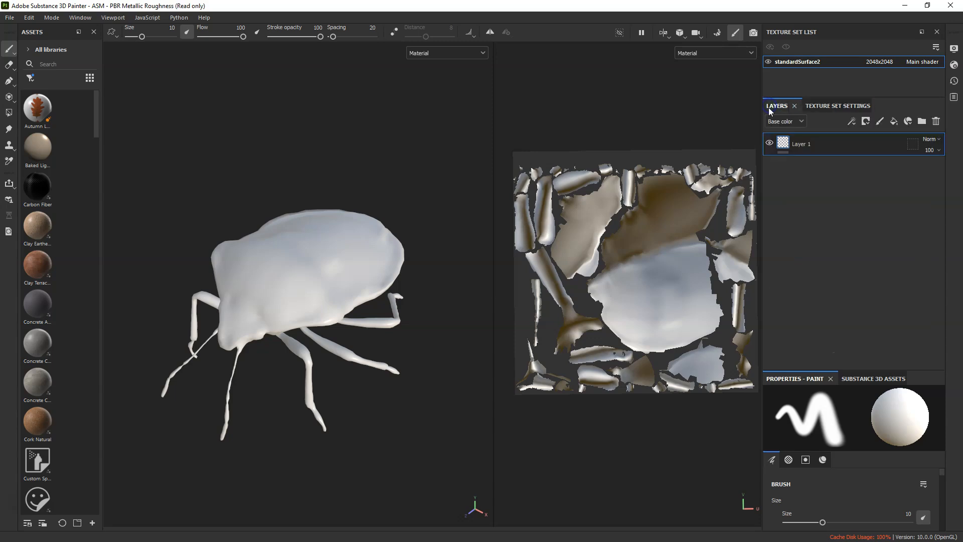
pyautogui.click(836, 108)
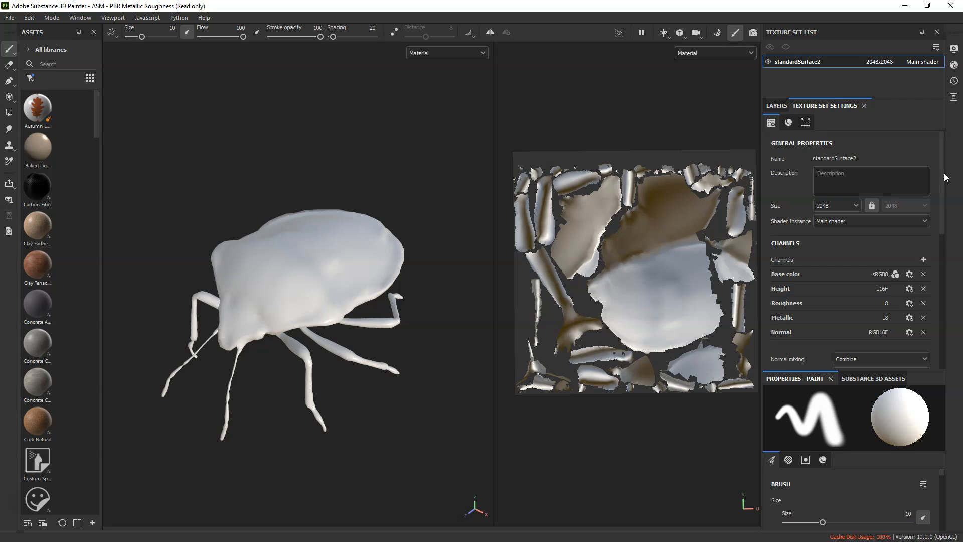
pyautogui.moveTo(945, 176); pyautogui.dragTo(948, 281)
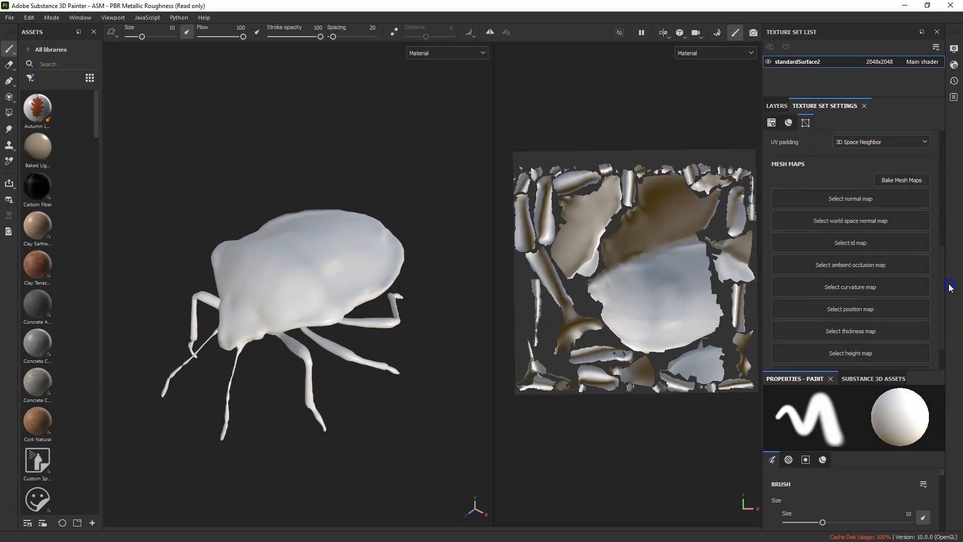
pyautogui.click(899, 179)
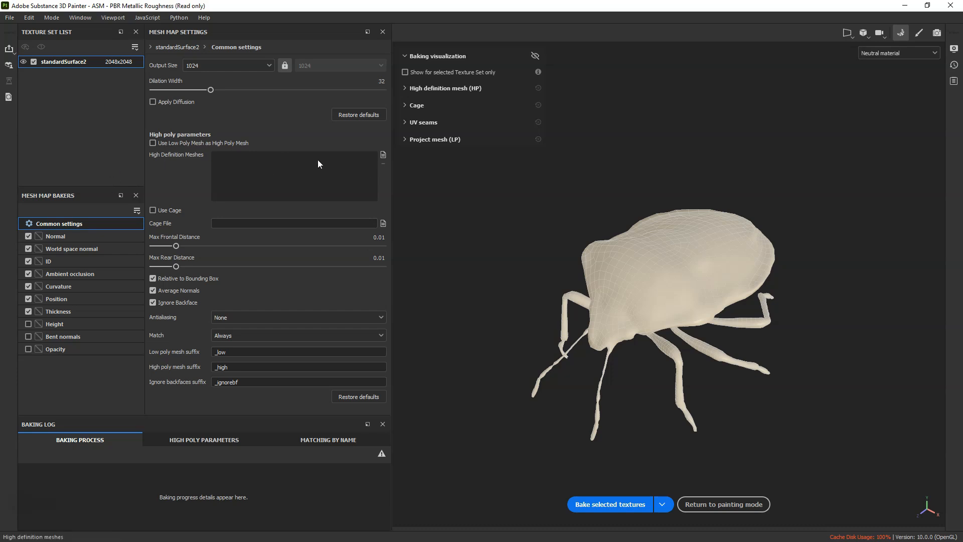
# - Load bug_high.fbx as the high definition mesh for baking and inspect how the cage fits around the bug
pyautogui.click(382, 154)
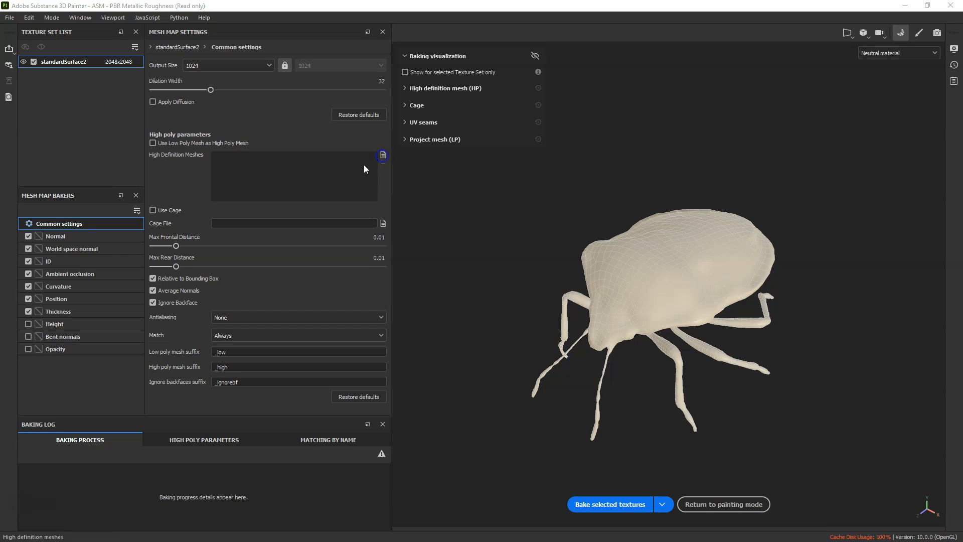
pyautogui.click(196, 112)
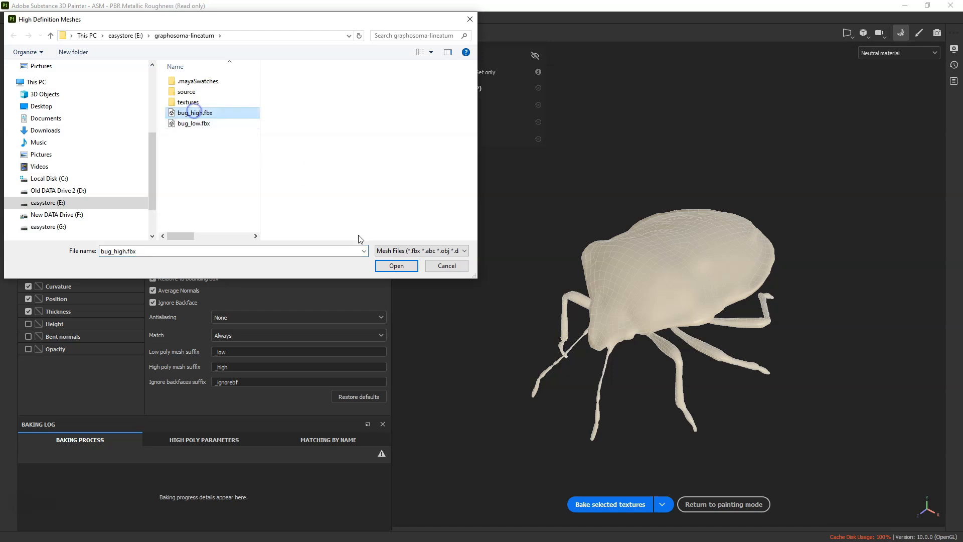
pyautogui.click(391, 265)
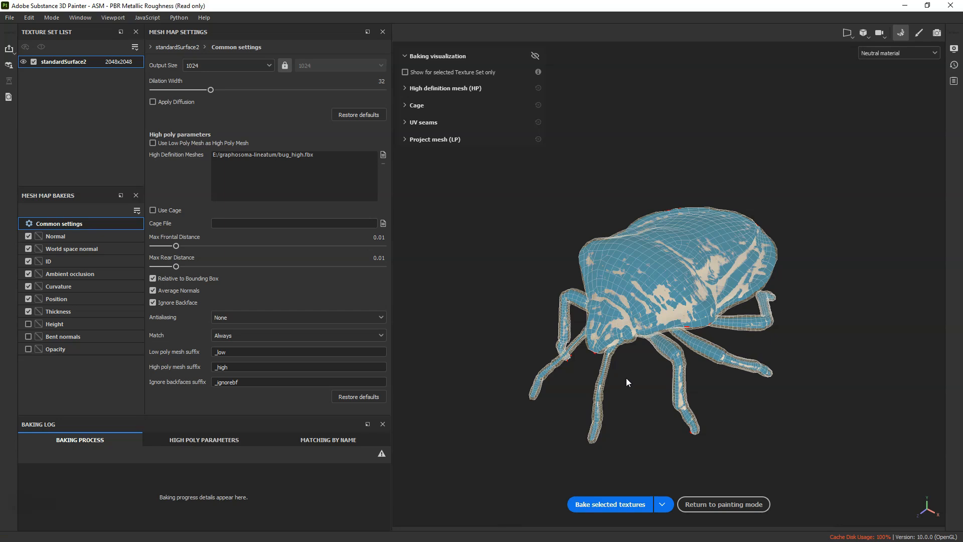
pyautogui.scroll(3, 626, 380)
pyautogui.moveTo(627, 378)
pyautogui.keyDown('alt'); pyautogui.mouseDown()
pyautogui.moveTo(554, 323)
pyautogui.moveTo(712, 261)
pyautogui.moveTo(839, 285)
pyautogui.moveTo(884, 332)
pyautogui.moveTo(832, 357)
pyautogui.moveTo(615, 363)
pyautogui.moveTo(588, 374)
pyautogui.moveTo(598, 345)
pyautogui.moveTo(613, 374)
pyautogui.mouseUp(); pyautogui.keyUp('alt')
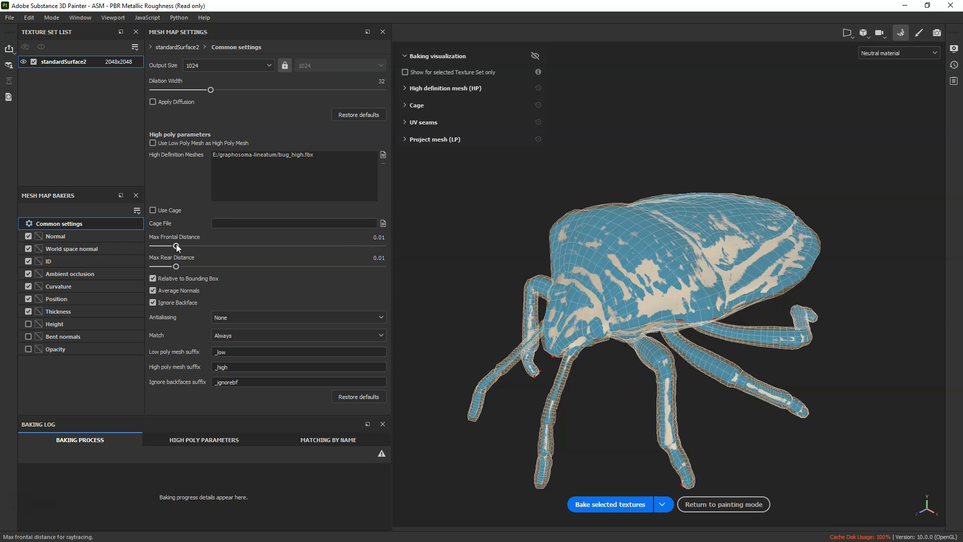
# - Raise the Max Frontal Distance to 0.0306, checking from several angles that the cage encloses the bug's body and legs
pyautogui.moveTo(176, 244); pyautogui.dragTo(180, 246)
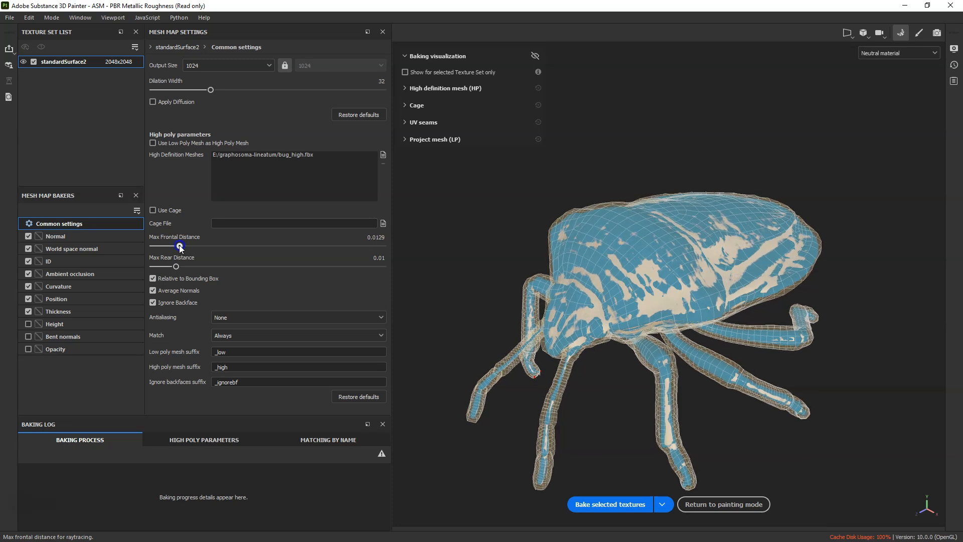
pyautogui.keyDown('alt'); pyautogui.moveTo(497, 254); pyautogui.dragTo(832, 300); pyautogui.keyUp('alt')
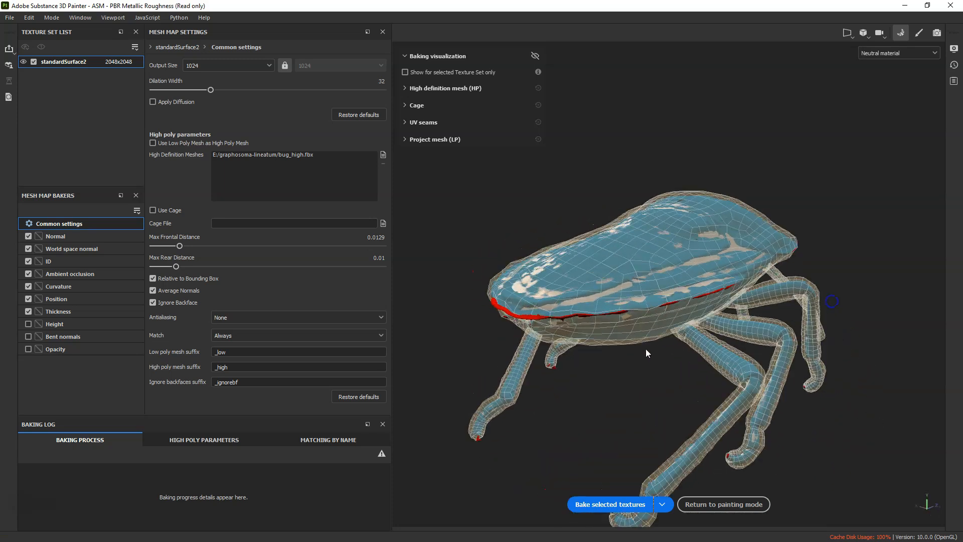
pyautogui.keyDown('alt'); pyautogui.moveTo(645, 353); pyautogui.dragTo(574, 340); pyautogui.keyUp('alt')
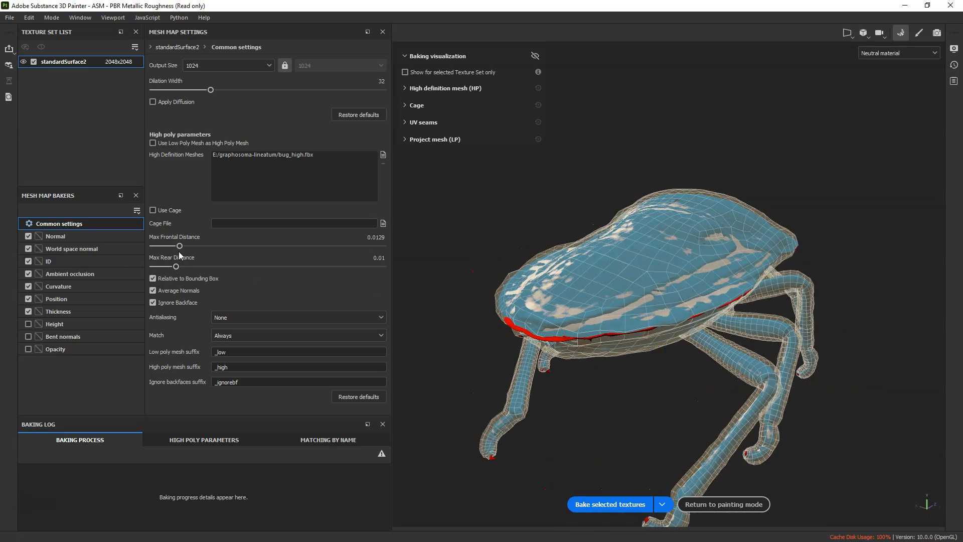
pyautogui.moveTo(179, 246); pyautogui.dragTo(191, 246)
pyautogui.keyDown('alt'); pyautogui.moveTo(658, 427); pyautogui.dragTo(616, 366); pyautogui.keyUp('alt')
pyautogui.scroll(3, 491, 431)
pyautogui.keyDown('alt'); pyautogui.moveTo(489, 475); pyautogui.dragTo(561, 426, button='middle'); pyautogui.keyUp('alt')
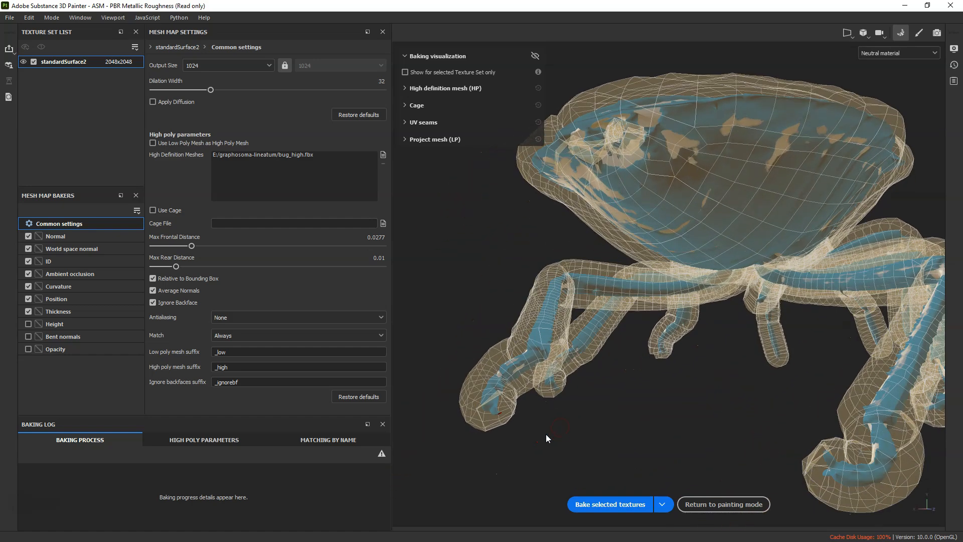
pyautogui.moveTo(196, 250); pyautogui.dragTo(197, 250)
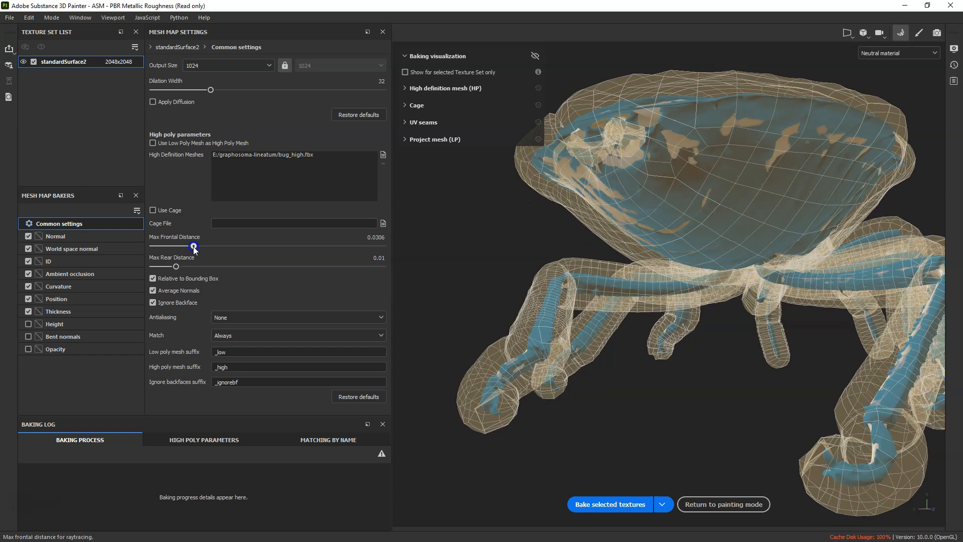
pyautogui.keyDown('alt'); pyautogui.moveTo(793, 380); pyautogui.dragTo(719, 338); pyautogui.keyUp('alt')
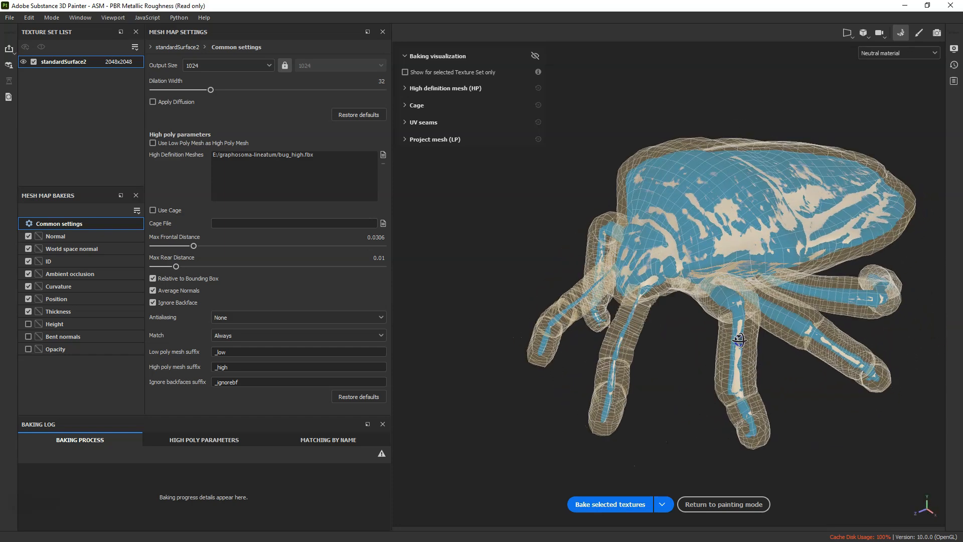
pyautogui.keyDown('alt'); pyautogui.moveTo(717, 336); pyautogui.dragTo(670, 343, button='middle'); pyautogui.keyUp('alt')
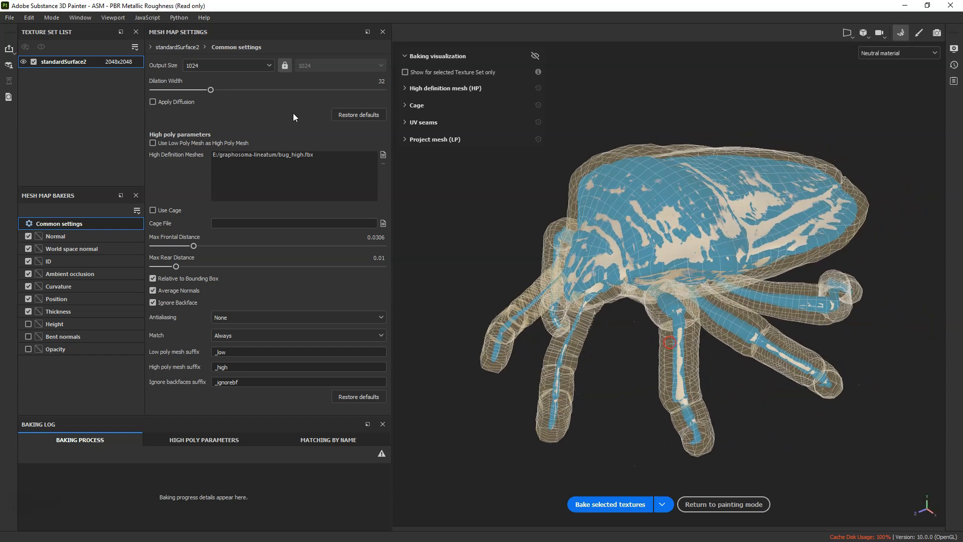
# - Set the bake output size to 2048 and leave only the Normal and Ambient occlusion bakers enabled
pyautogui.click(250, 71)
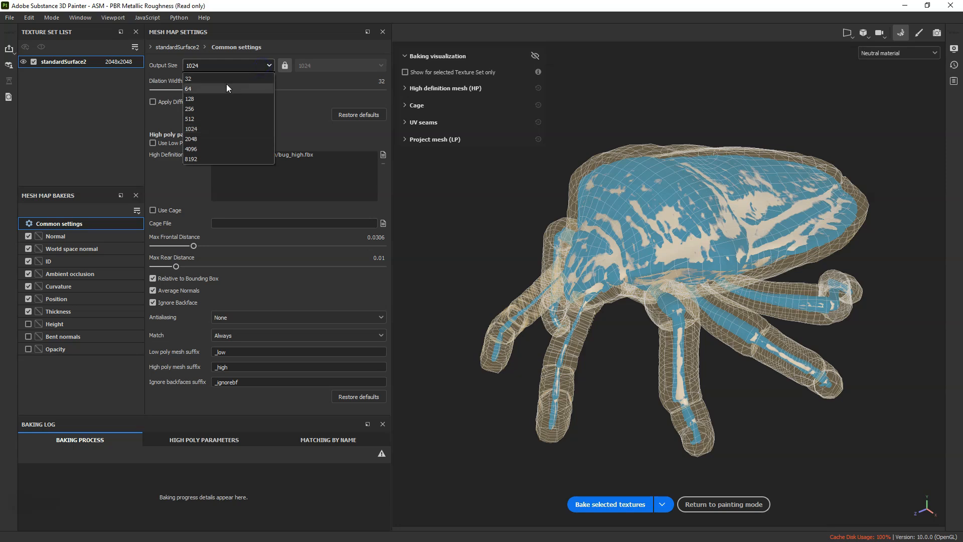
pyautogui.click(206, 136)
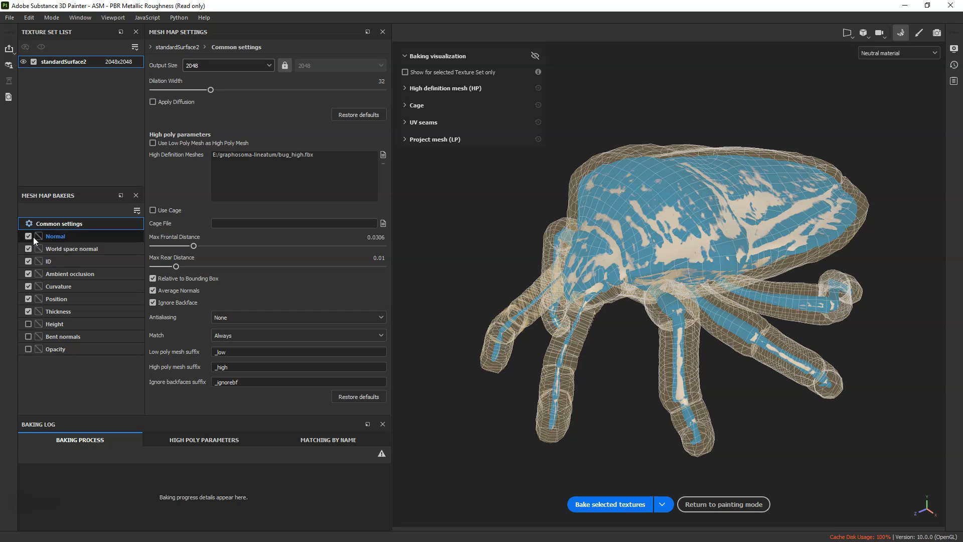
pyautogui.click(28, 248)
pyautogui.click(28, 261)
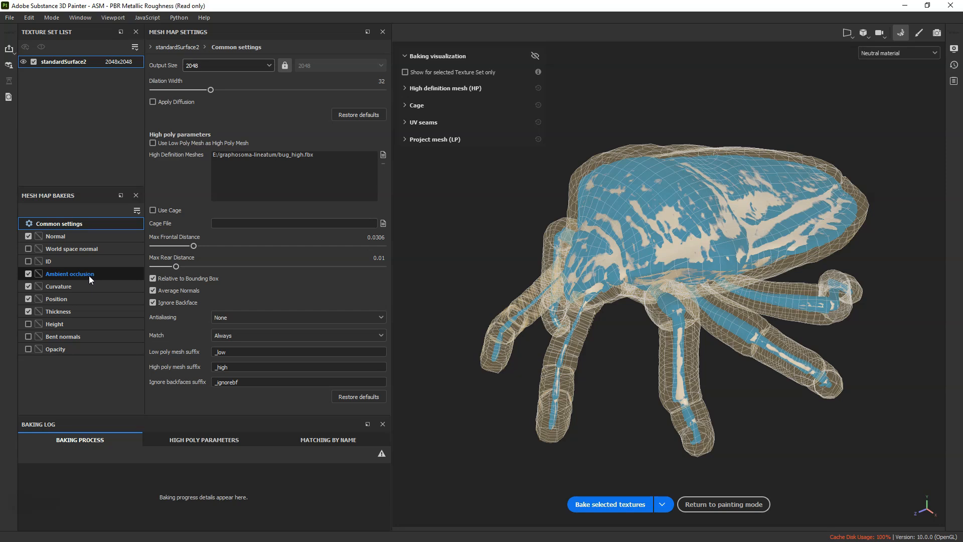
pyautogui.click(28, 286)
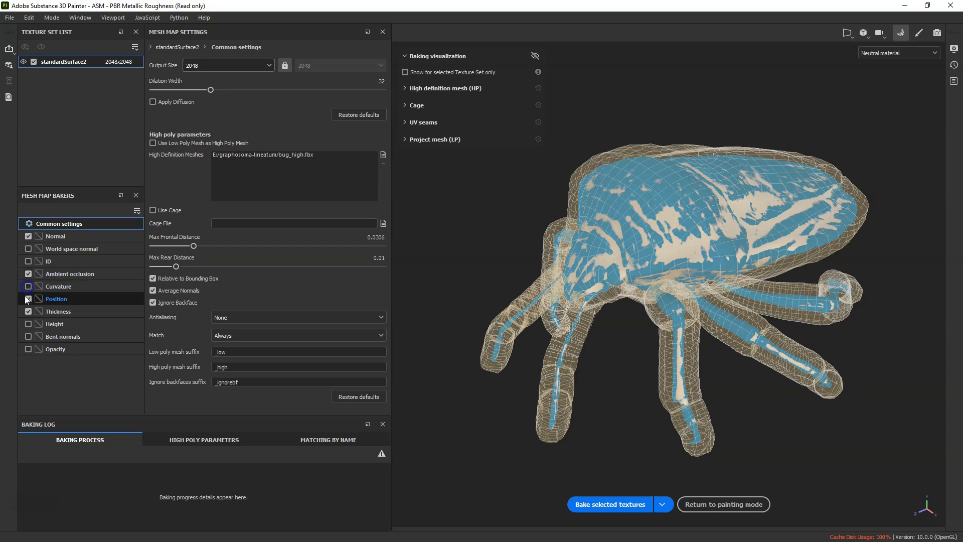
pyautogui.click(28, 312)
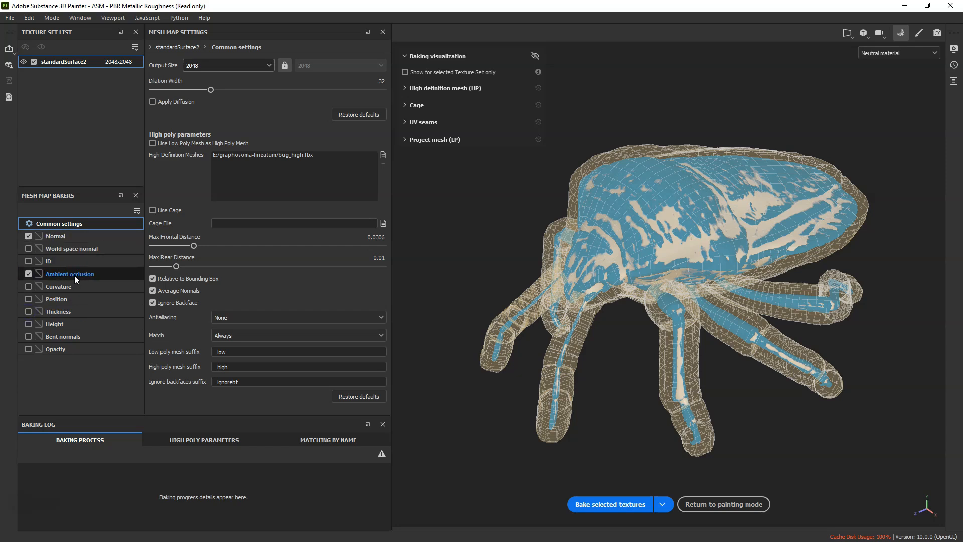
# - Bake the selected maps for standardSurface2 and return to painting mode to view the result on the bug
pyautogui.click(604, 505)
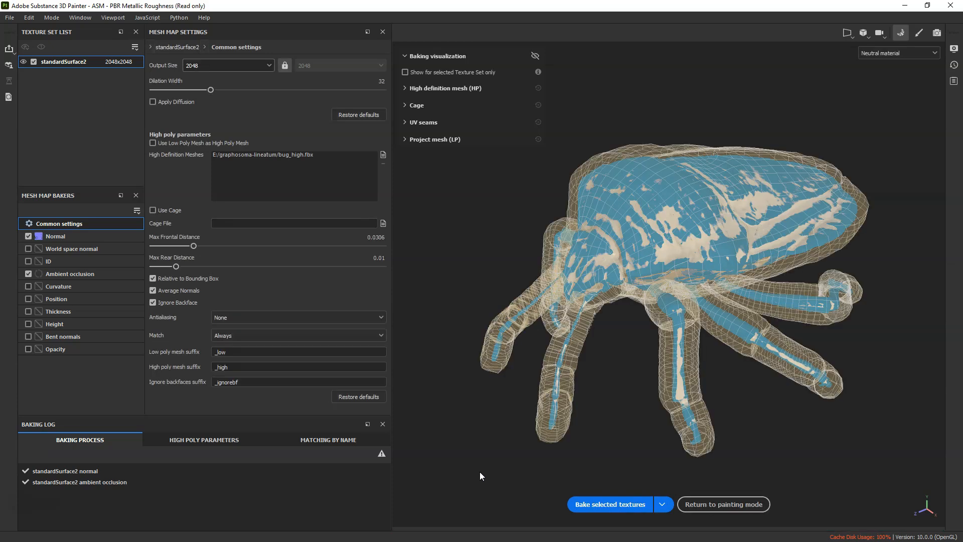
pyautogui.click(718, 504)
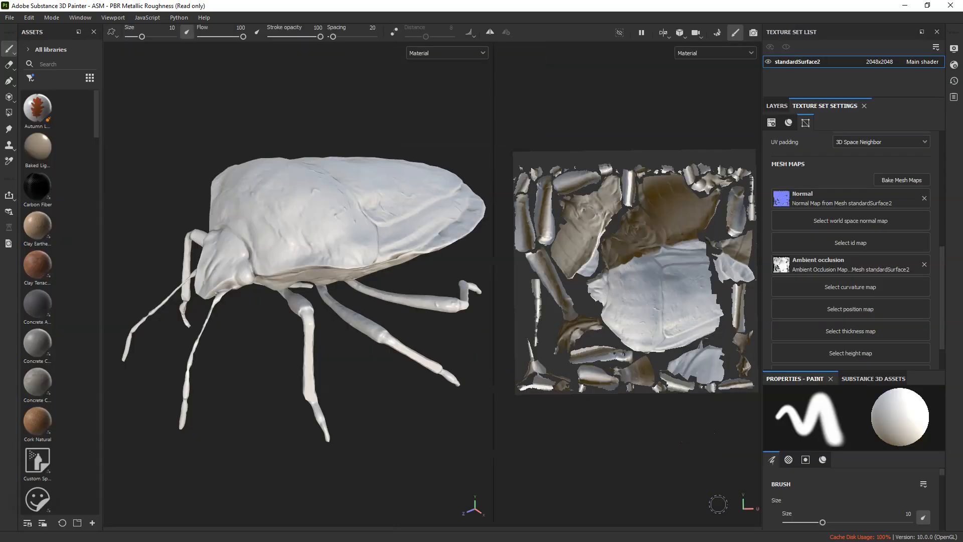
pyautogui.moveTo(269, 344)
pyautogui.keyDown('alt'); pyautogui.mouseDown()
pyautogui.moveTo(269, 369)
pyautogui.moveTo(326, 397)
pyautogui.moveTo(286, 432)
pyautogui.moveTo(217, 423)
pyautogui.moveTo(176, 393)
pyautogui.moveTo(154, 308)
pyautogui.moveTo(292, 336)
pyautogui.moveTo(277, 344)
pyautogui.mouseUp(); pyautogui.keyUp('alt')
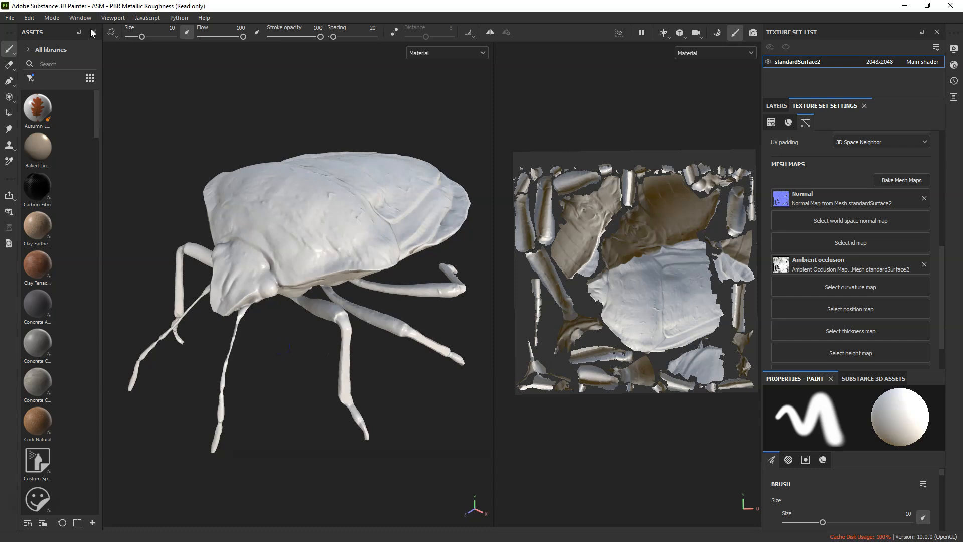
# - Open the texture export settings and set the output directory to E:/graphosoma-lineatum
pyautogui.click(9, 18)
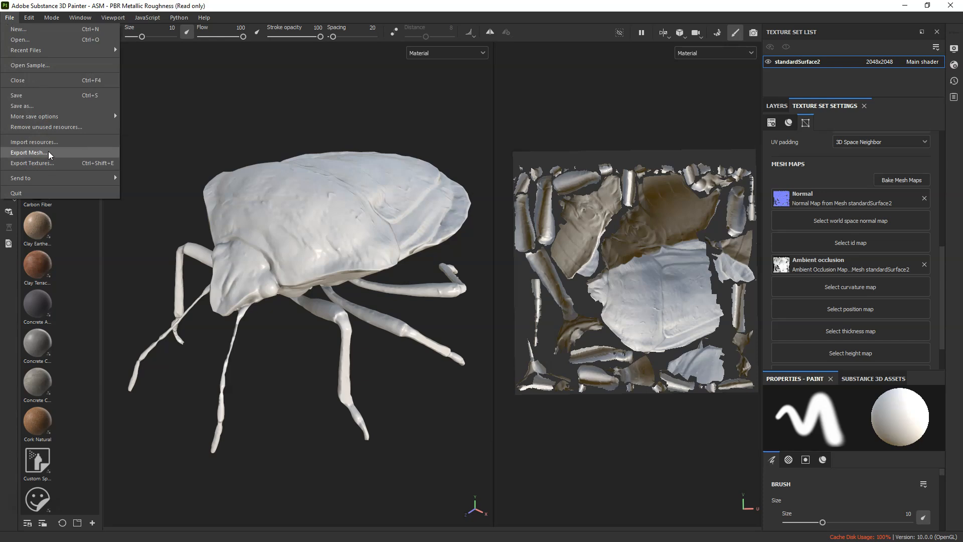
pyautogui.click(44, 163)
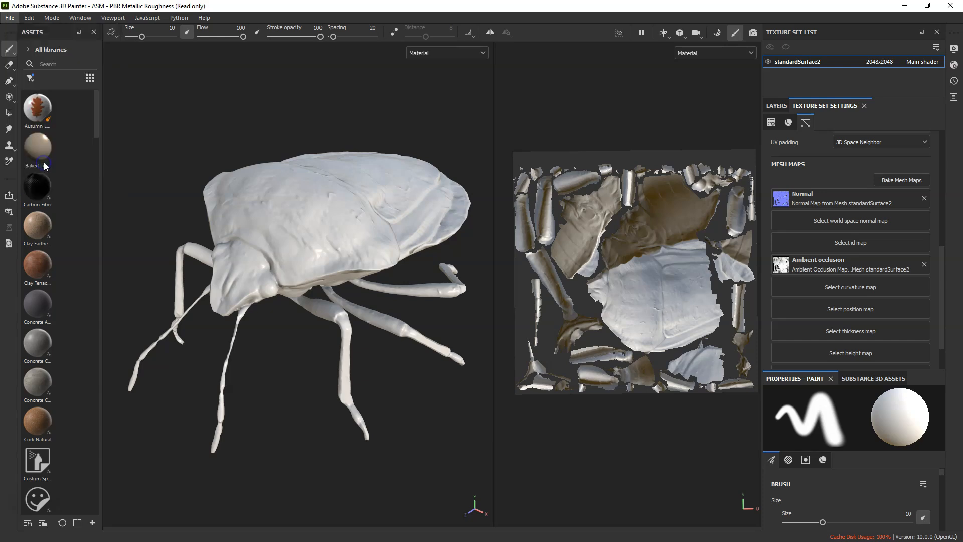
pyautogui.moveTo(352, 90); pyautogui.dragTo(319, 79)
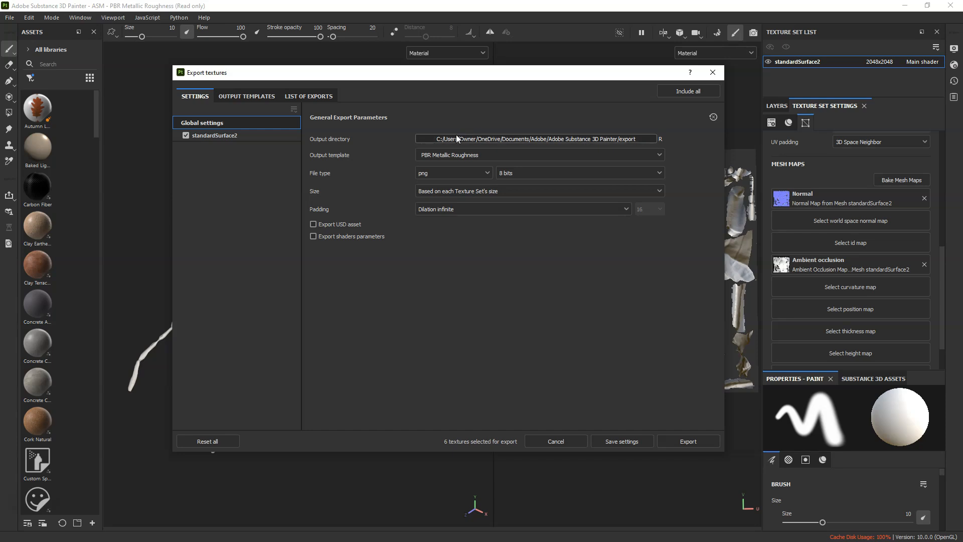
pyautogui.click(563, 138)
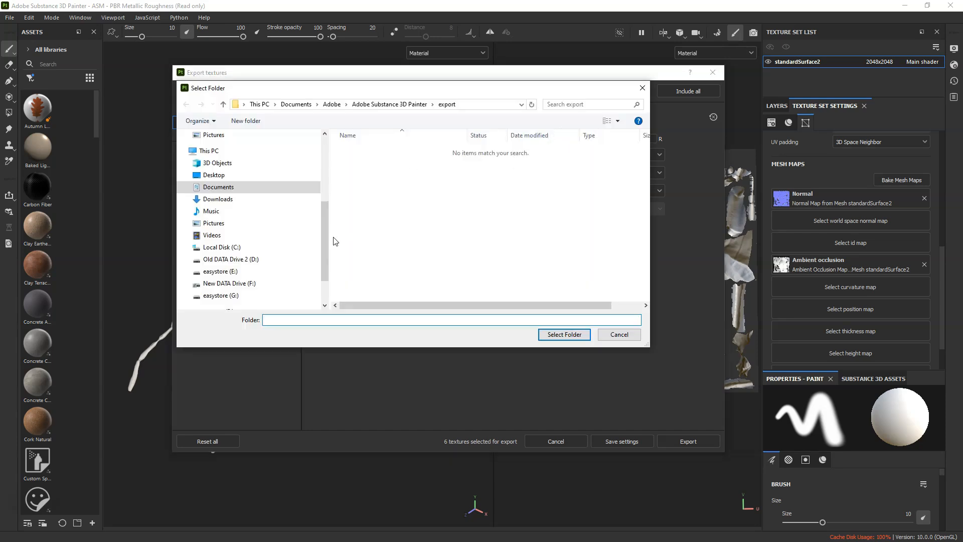
pyautogui.click(219, 270)
pyautogui.doubleClick(352, 166)
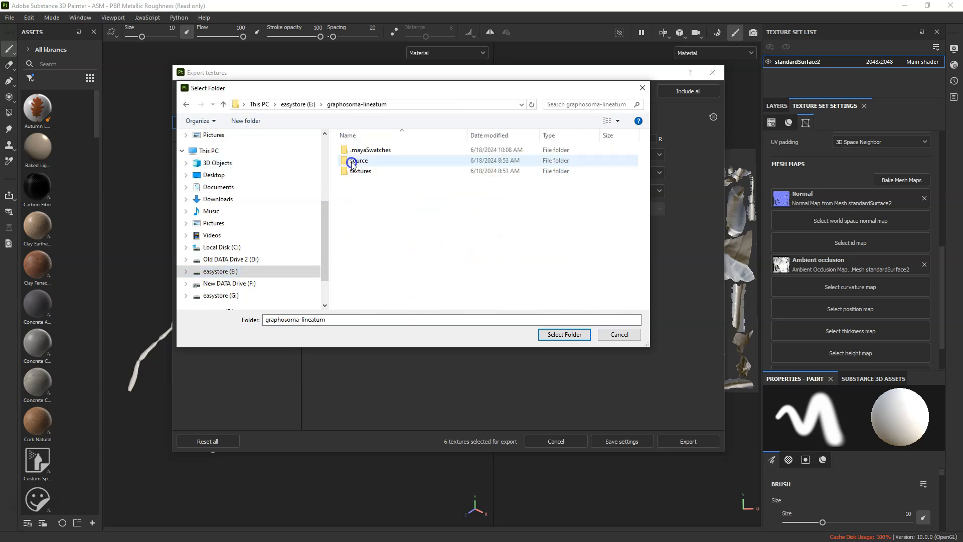
pyautogui.click(560, 335)
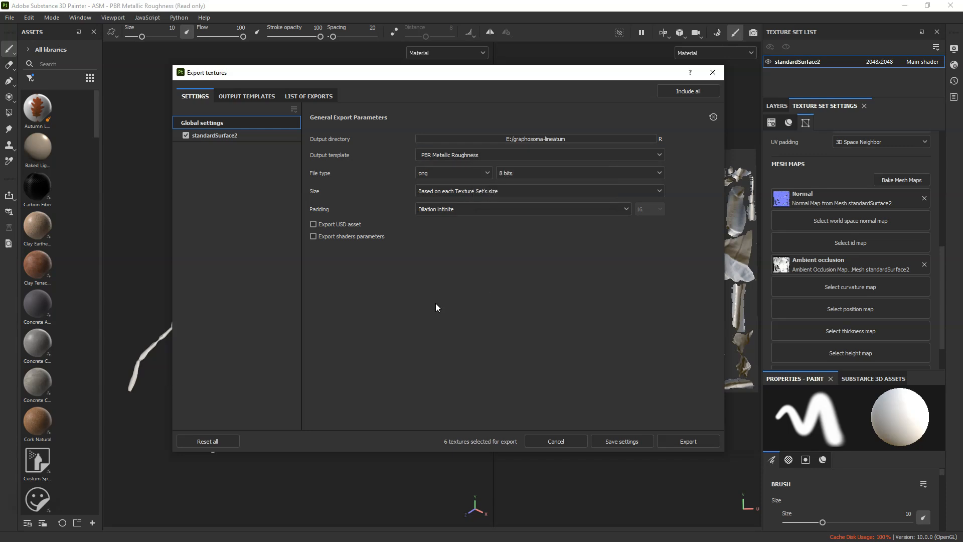
# - Keep png as the export file type and include only the Normal output map for standardSurface2
pyautogui.click(471, 174)
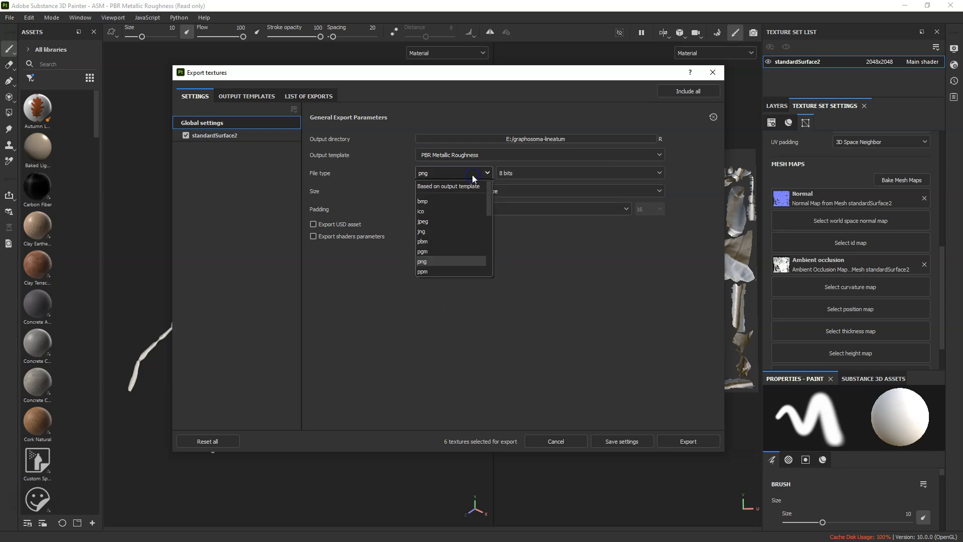
pyautogui.click(432, 261)
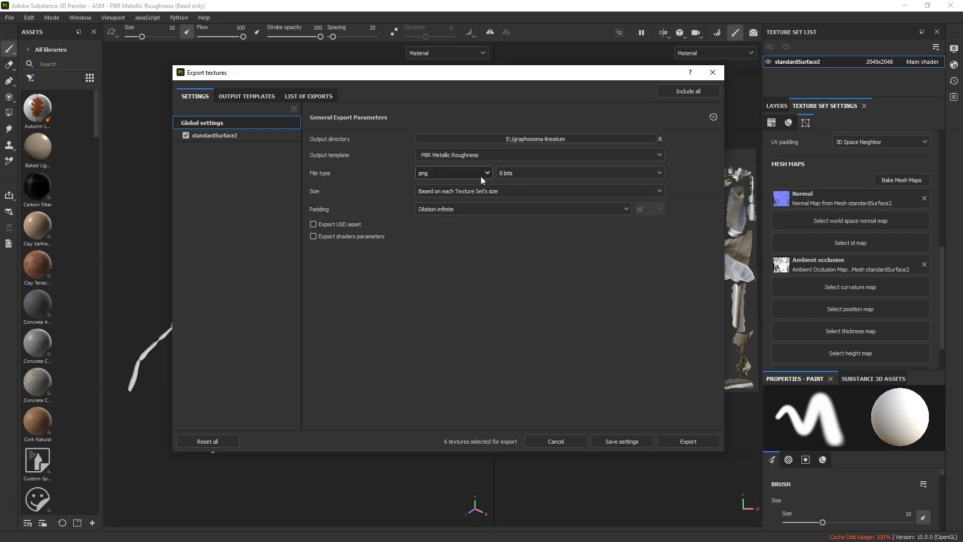
pyautogui.click(206, 136)
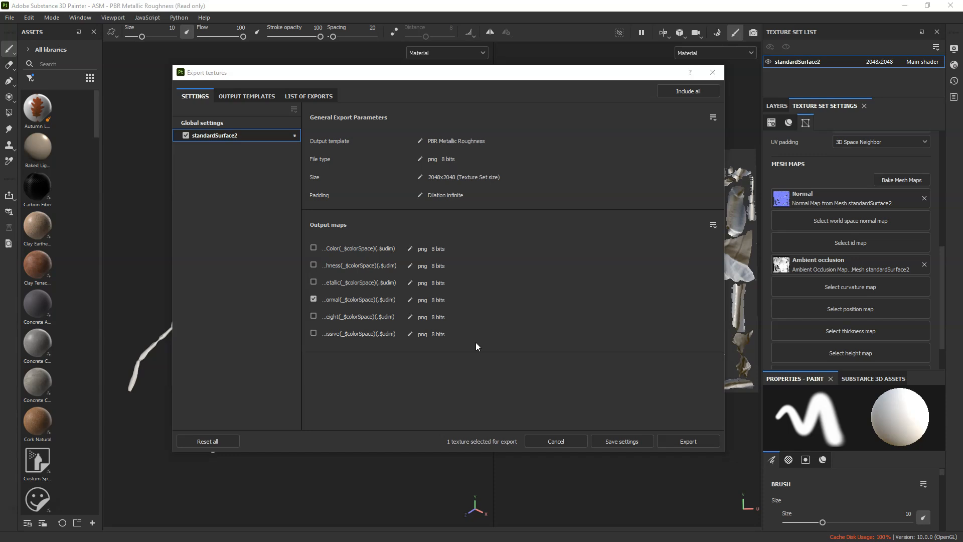
# - Review the Mesh Maps export preset and choose Mesh Maps as the output template in the global export settings
pyautogui.click(244, 97)
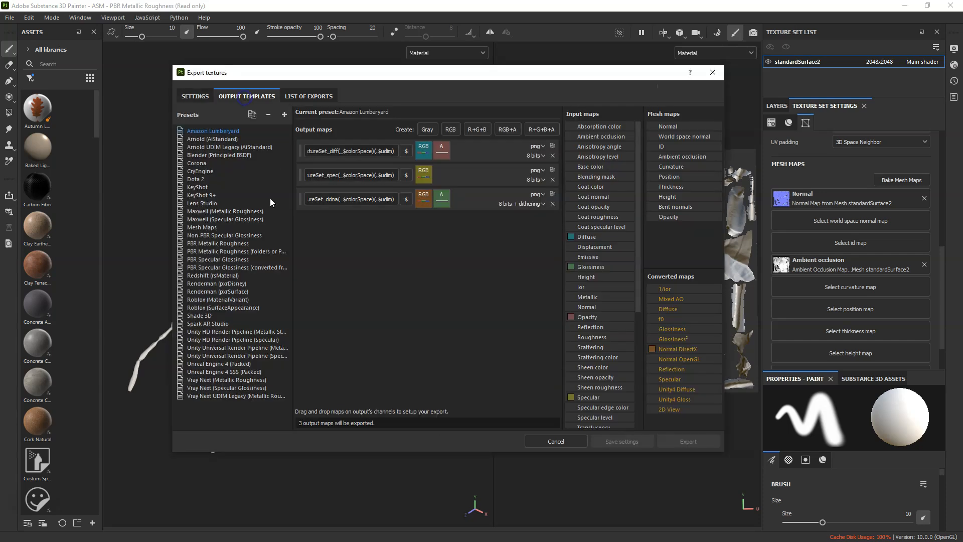
pyautogui.click(195, 228)
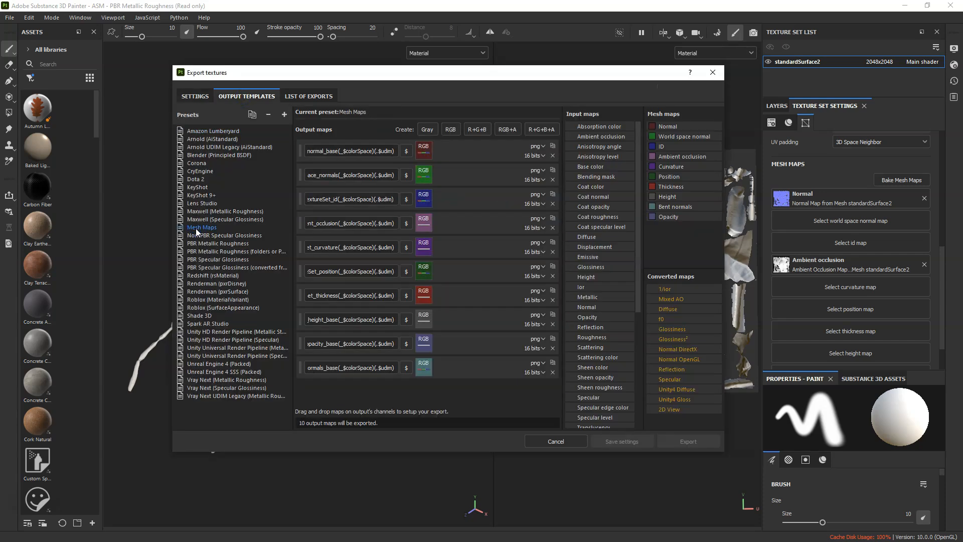
pyautogui.click(195, 98)
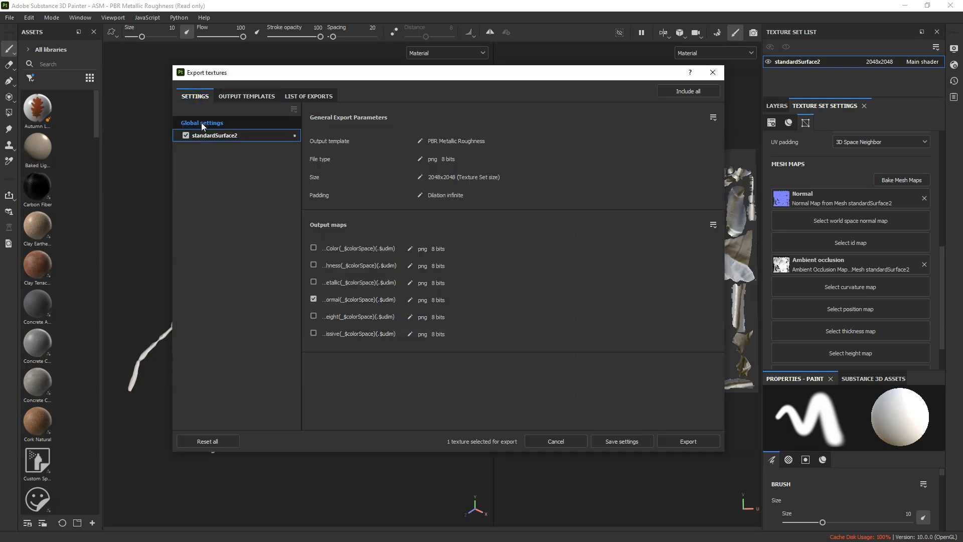
pyautogui.click(202, 124)
pyautogui.click(501, 135)
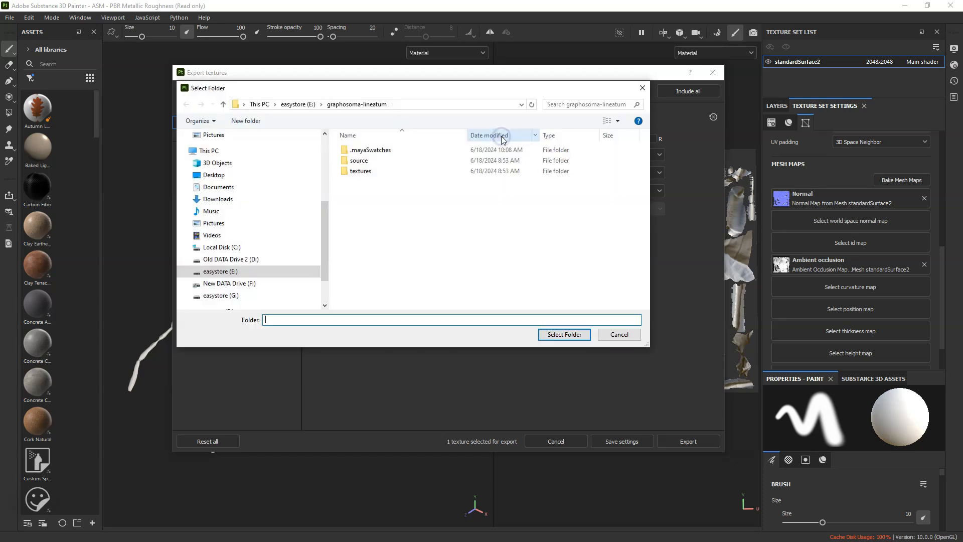
pyautogui.click(619, 333)
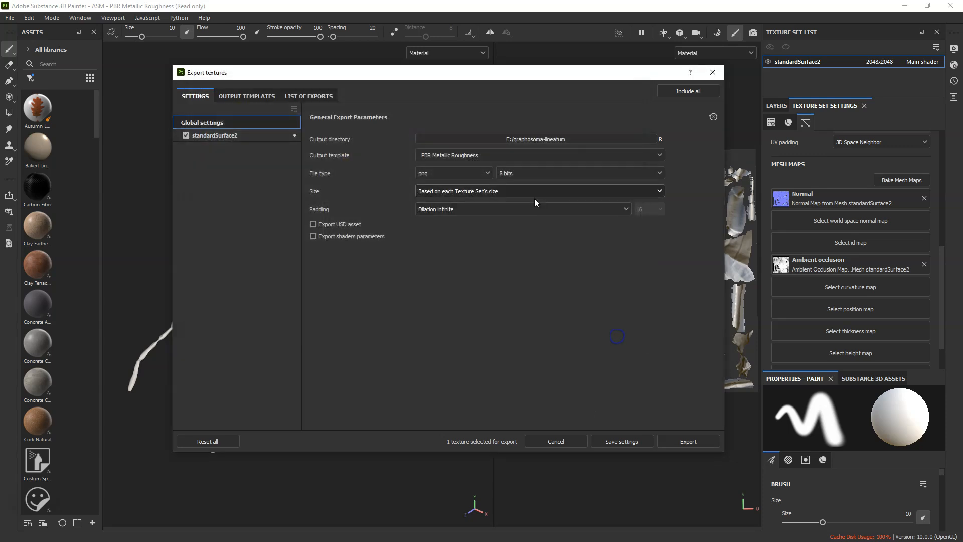
pyautogui.click(471, 157)
pyautogui.click(447, 228)
# - Remove the world space normals, ID, curvature, position, thickness, height, opacity and bent normals output maps from the Mesh Maps preset
pyautogui.click(246, 96)
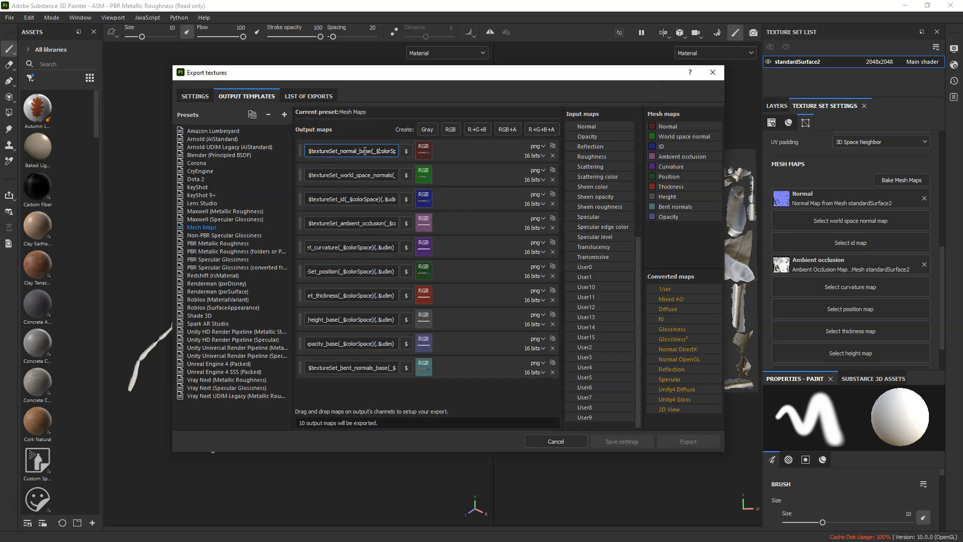
pyautogui.moveTo(378, 150); pyautogui.dragTo(268, 146)
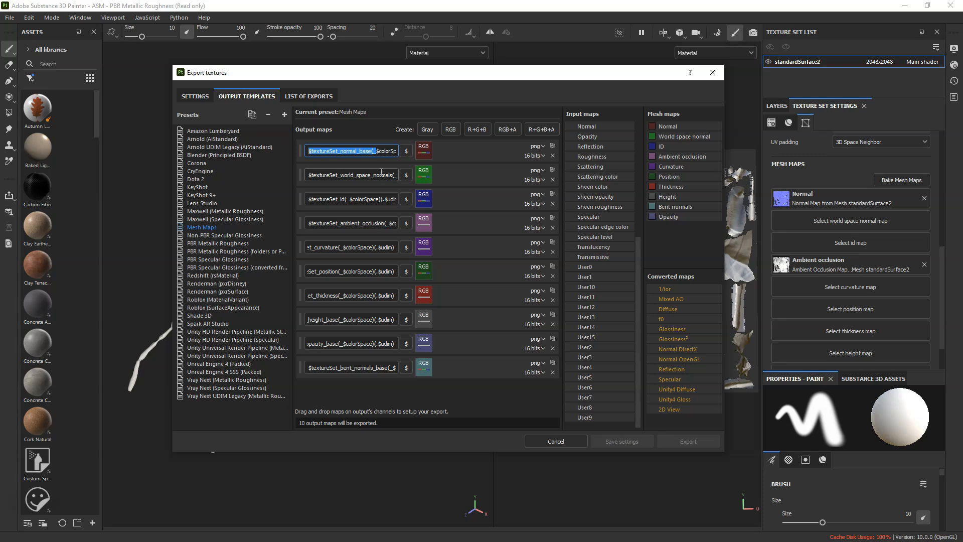
pyautogui.click(552, 180)
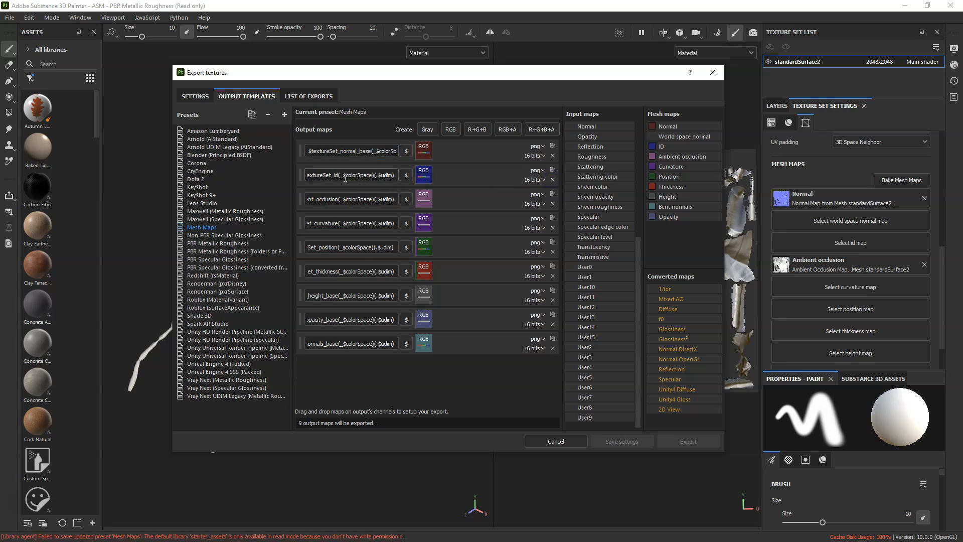
pyautogui.click(552, 180)
pyautogui.moveTo(342, 174); pyautogui.dragTo(257, 182)
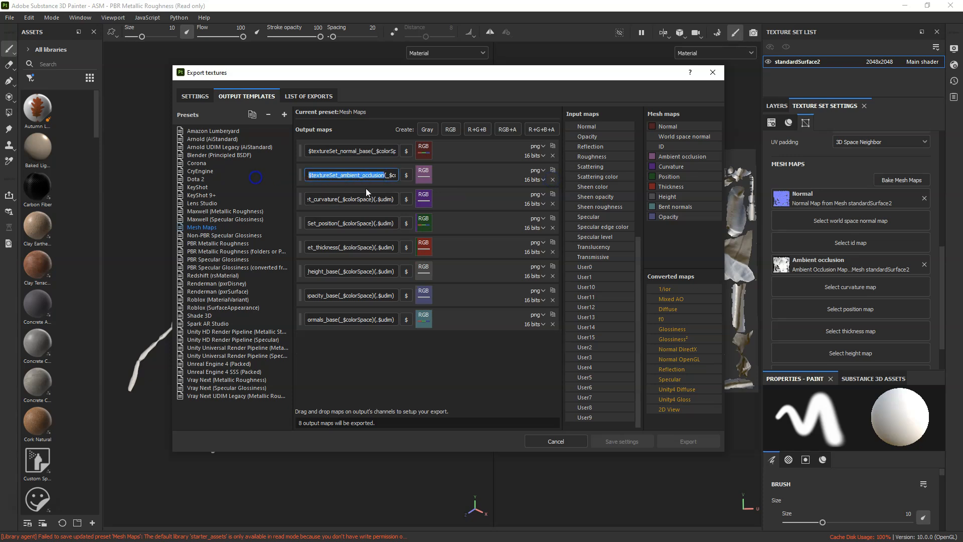
pyautogui.click(552, 203)
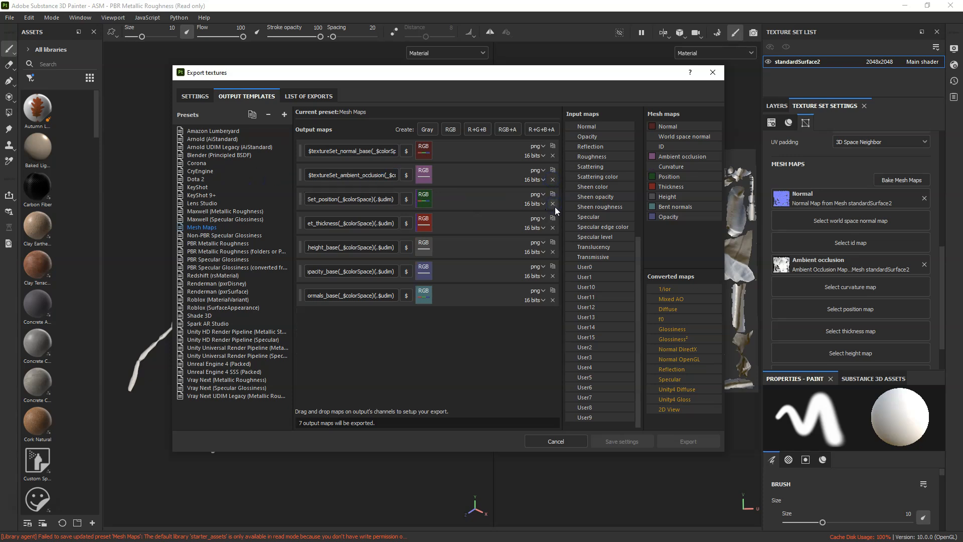
pyautogui.click(552, 204)
pyautogui.click(552, 204)
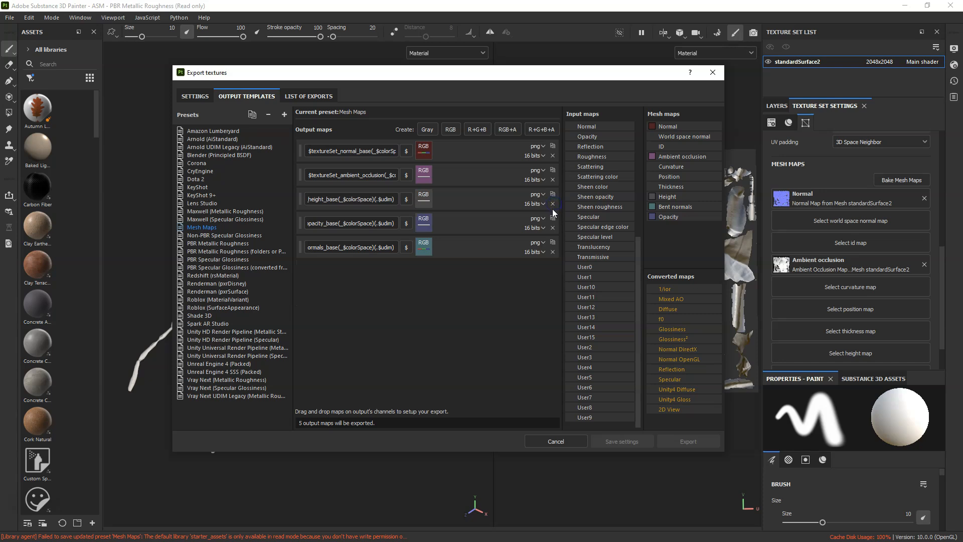
pyautogui.click(552, 203)
pyautogui.click(552, 204)
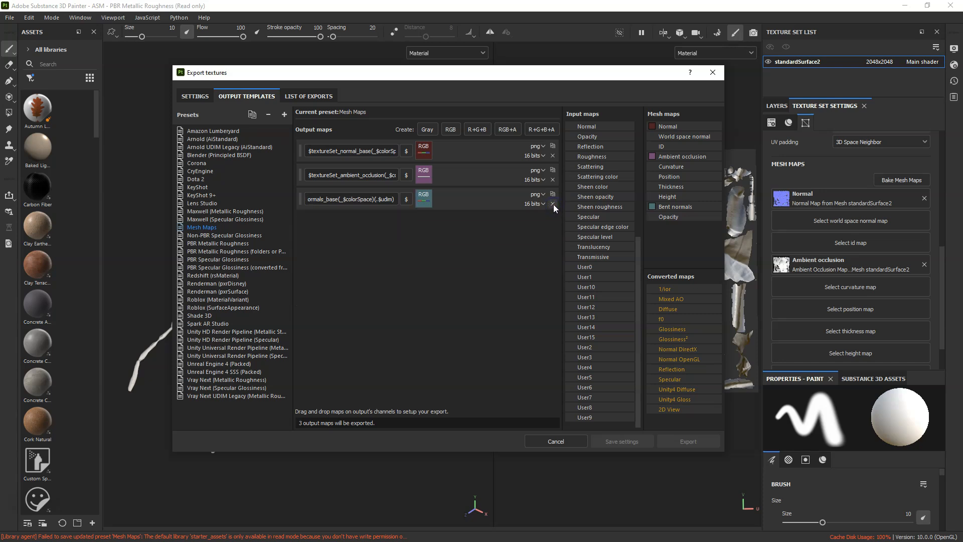
pyautogui.click(552, 204)
# - Check the names of the remaining normal and ambient occlusion output maps and export both textures
pyautogui.moveTo(377, 151); pyautogui.dragTo(253, 149)
pyautogui.moveTo(389, 175); pyautogui.dragTo(277, 174)
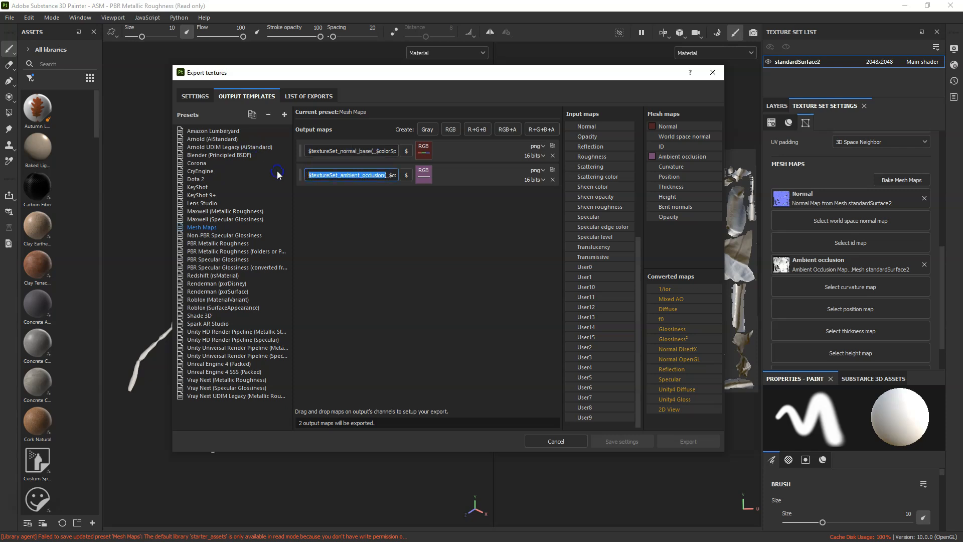
pyautogui.click(195, 97)
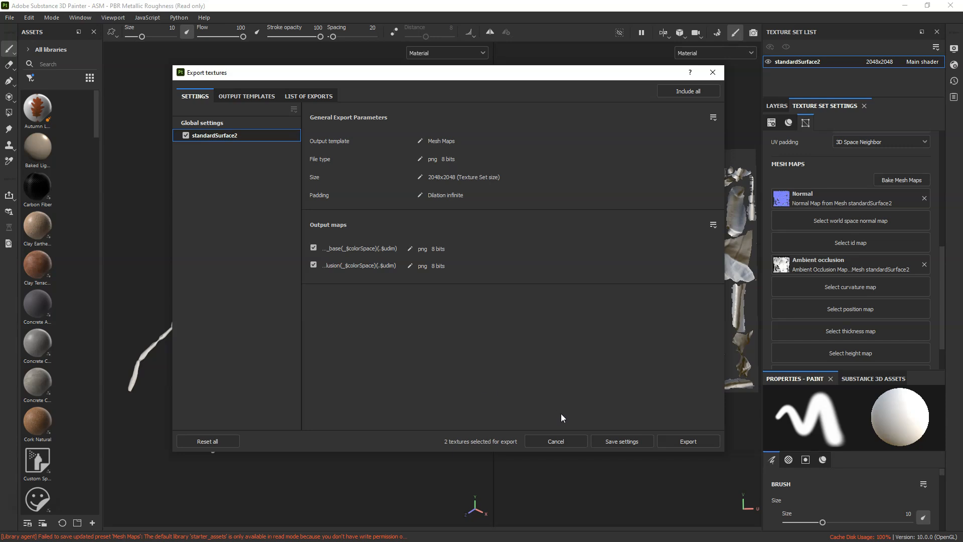
pyautogui.click(684, 441)
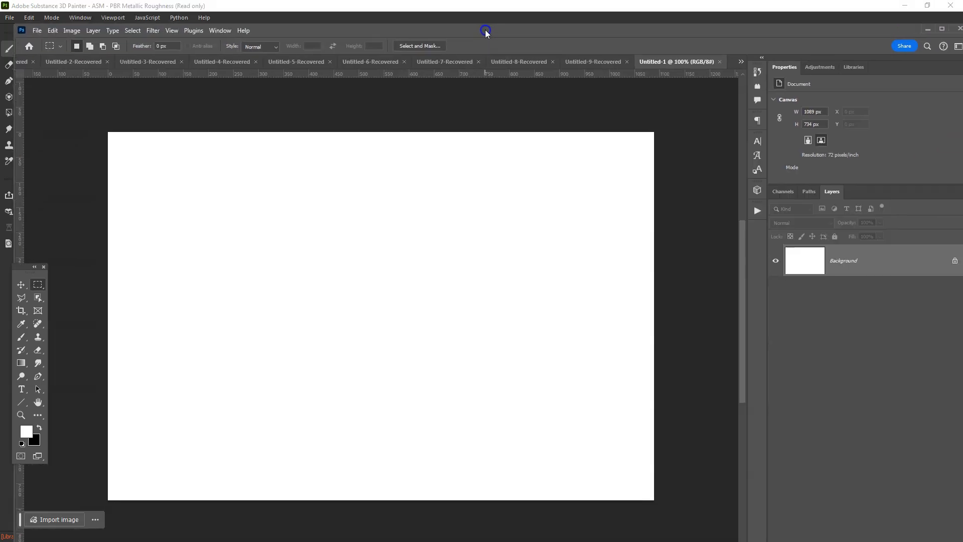
# - Switch to Photoshop and open standardSurface2_normal_base.png and standardSurface2_ambient_occlusion.png to inspect the exported maps
pyautogui.click(869, 26)
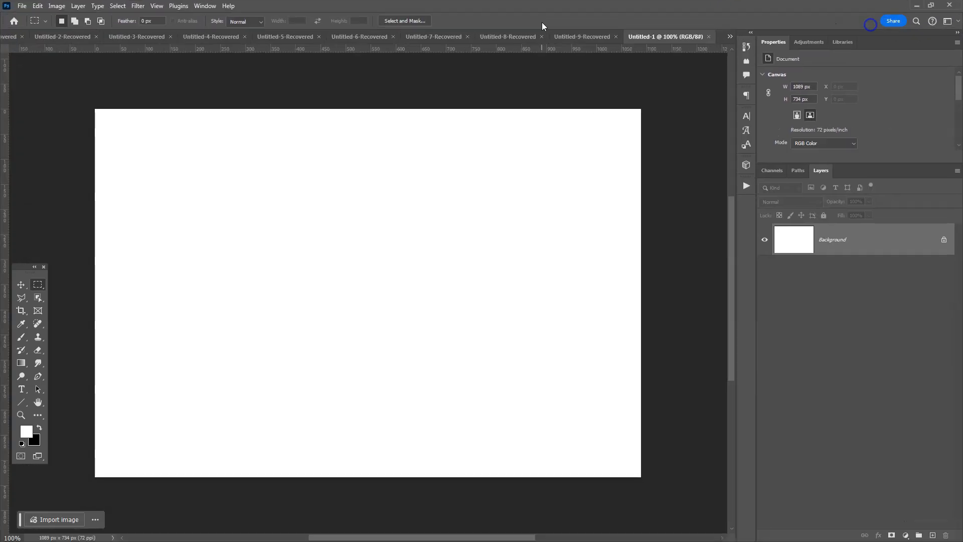
pyautogui.click(22, 6)
pyautogui.click(34, 26)
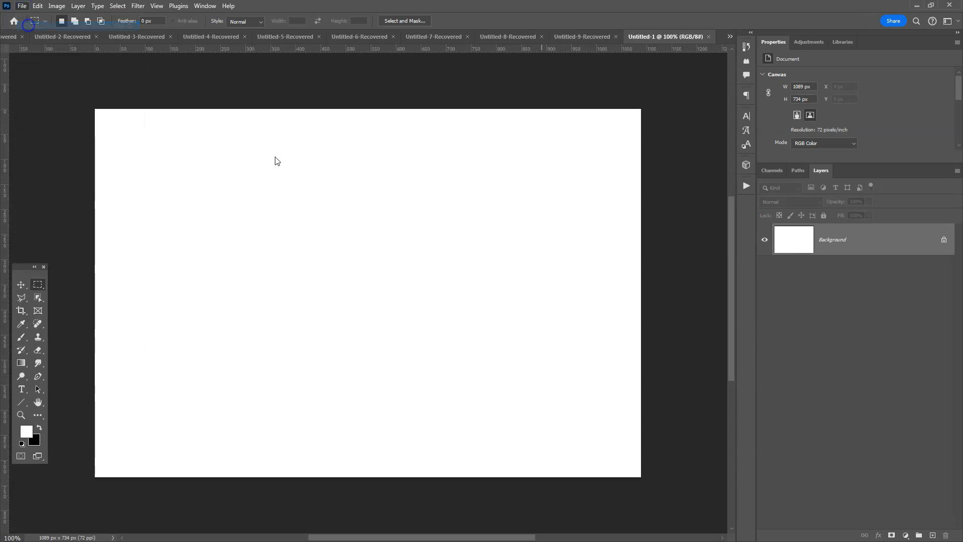
pyautogui.click(206, 175)
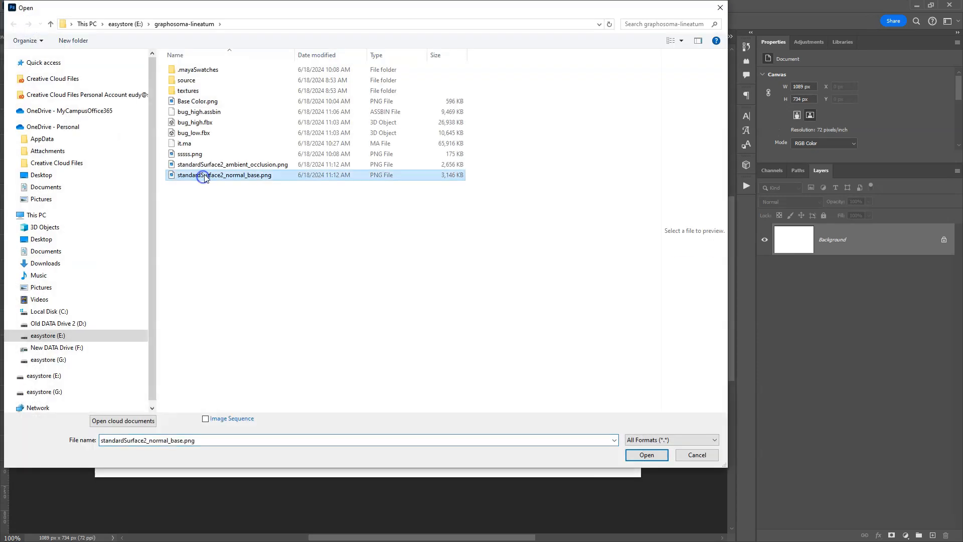
pyautogui.keyDown('shift'); pyautogui.click(206, 164); pyautogui.keyUp('shift')
pyautogui.click(646, 454)
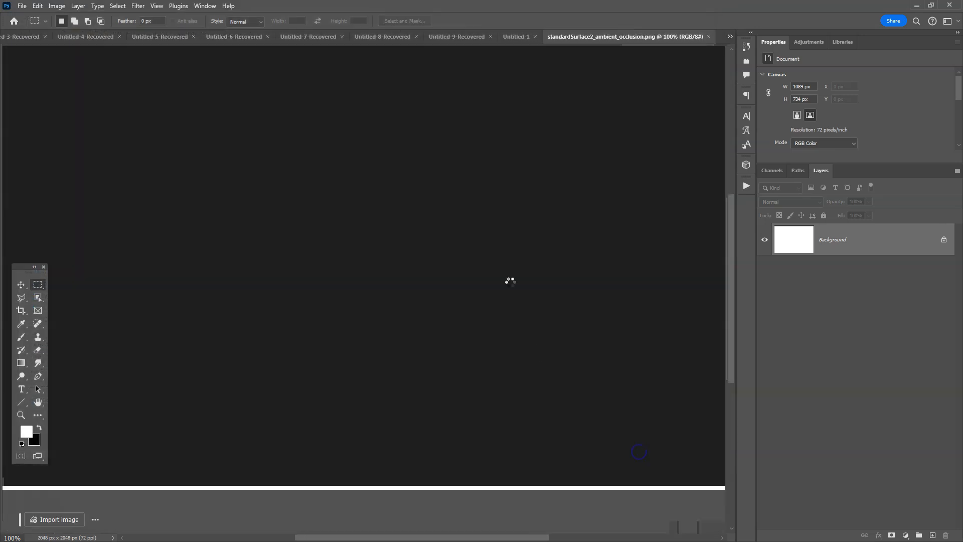
pyautogui.click(498, 36)
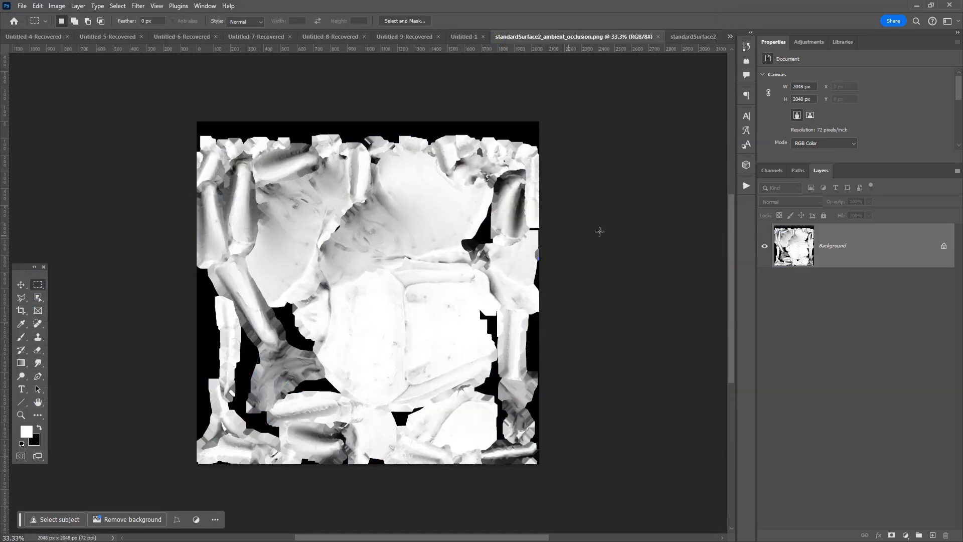
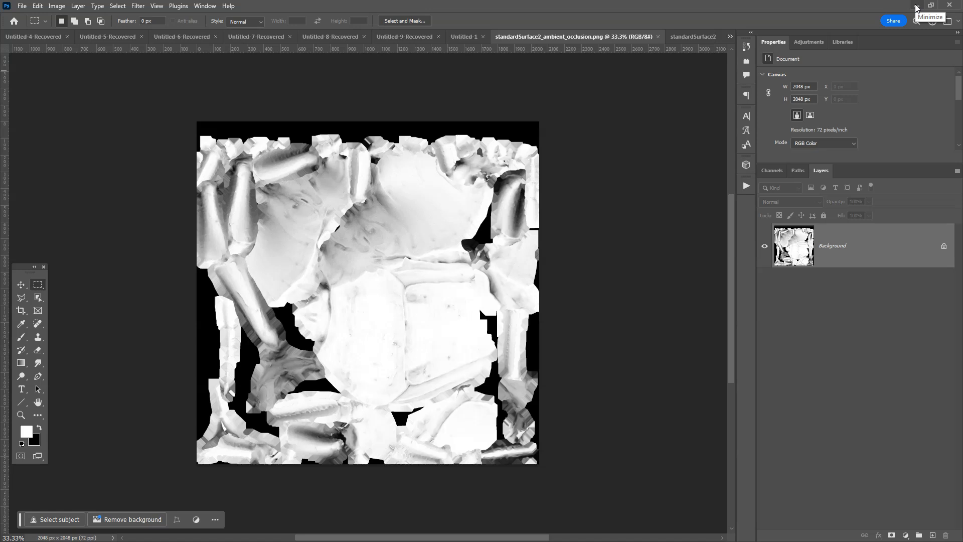
pyautogui.click(916, 7)
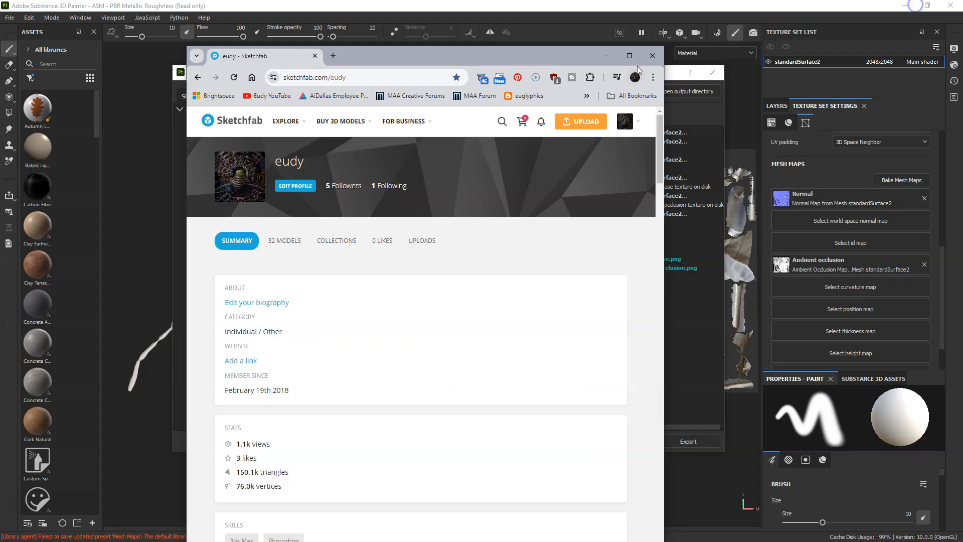
# - Start a new model upload on Sketchfab in the browser and upload bug_low.fbx from the graphosoma-lineatum folder
pyautogui.doubleClick(627, 55)
pyautogui.click(880, 76)
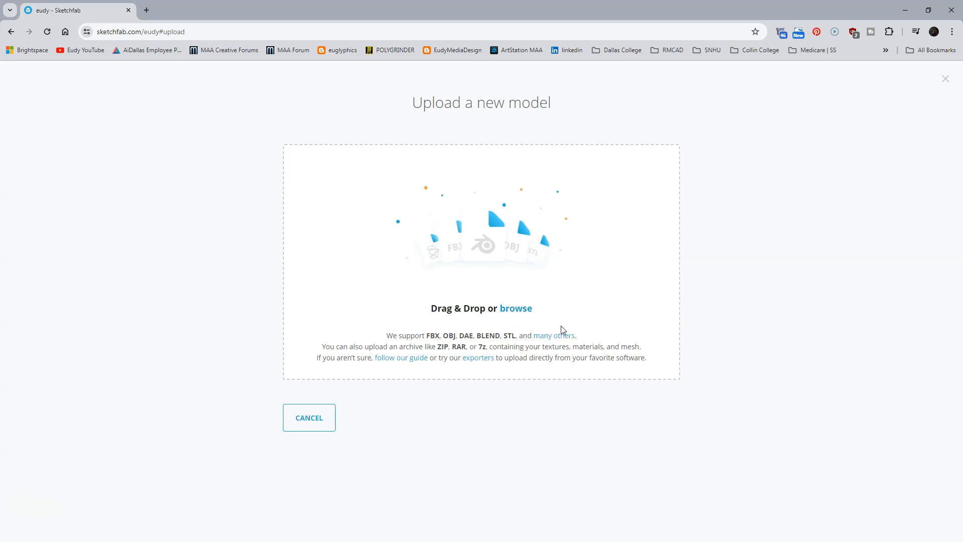
pyautogui.click(513, 310)
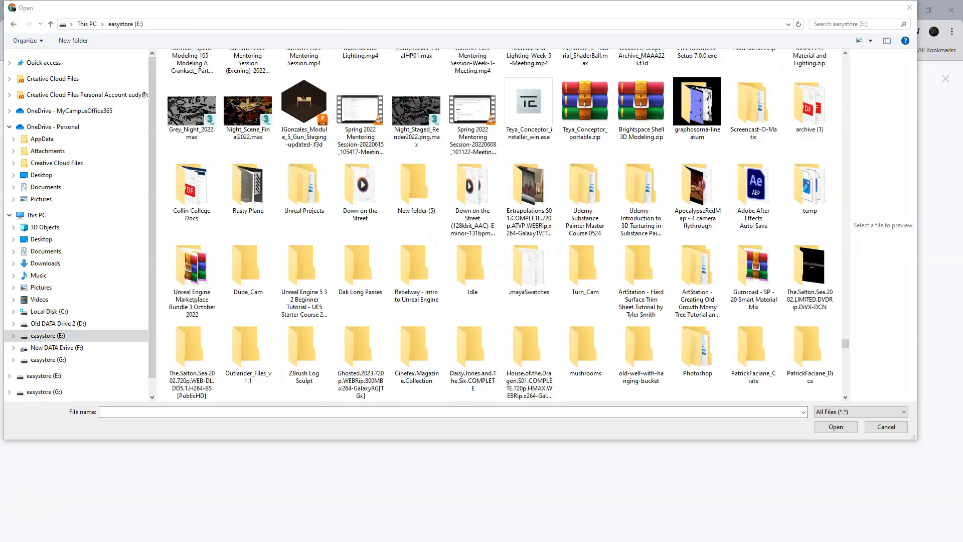
pyautogui.click(695, 112)
pyautogui.doubleClick(695, 112)
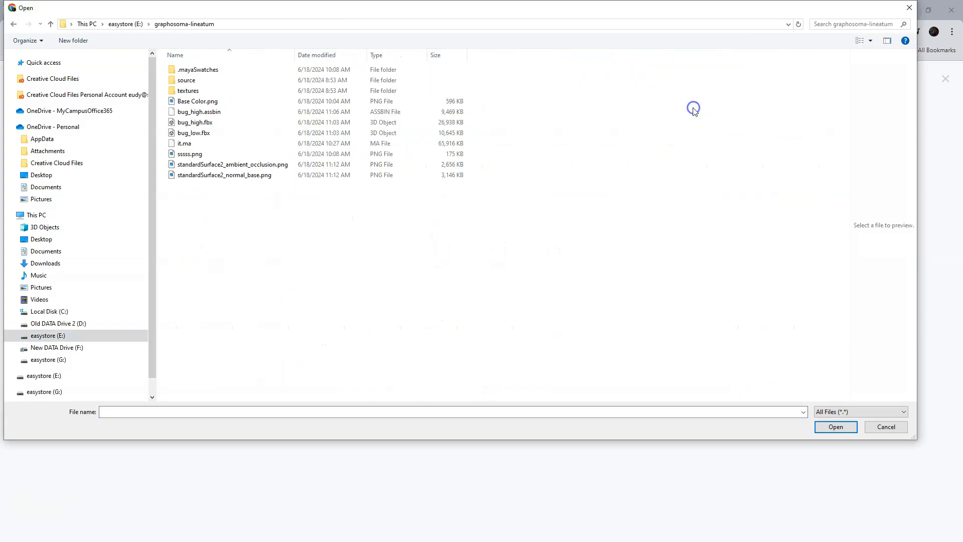
pyautogui.click(193, 132)
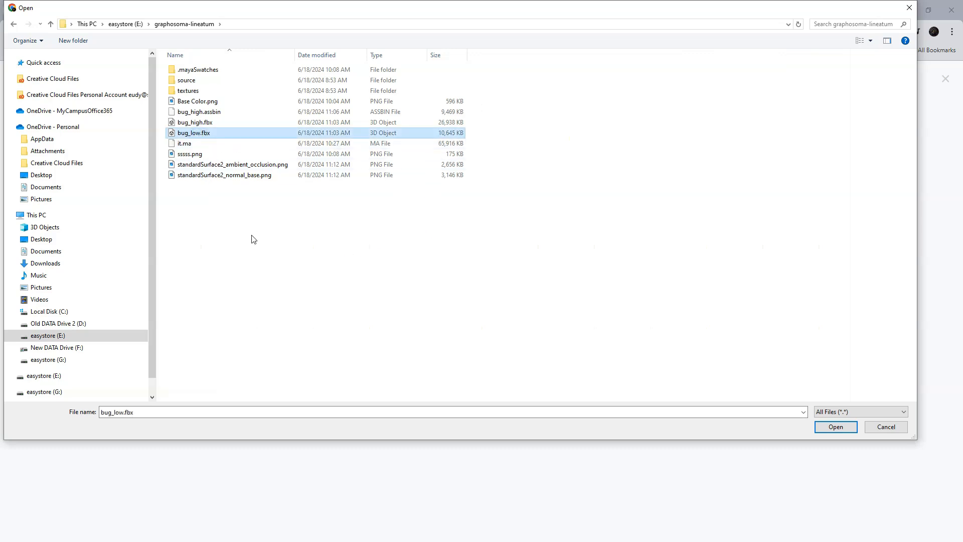
pyautogui.click(831, 431)
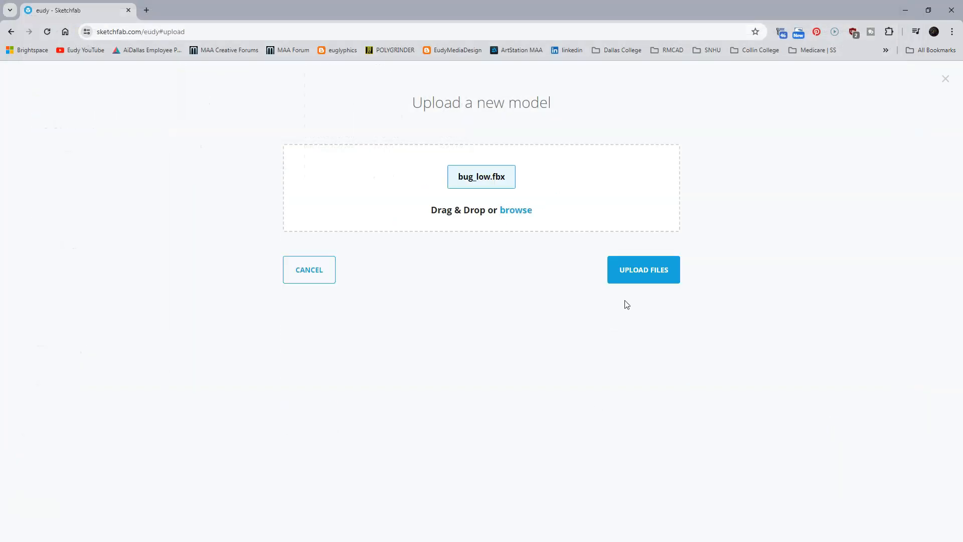
pyautogui.click(643, 271)
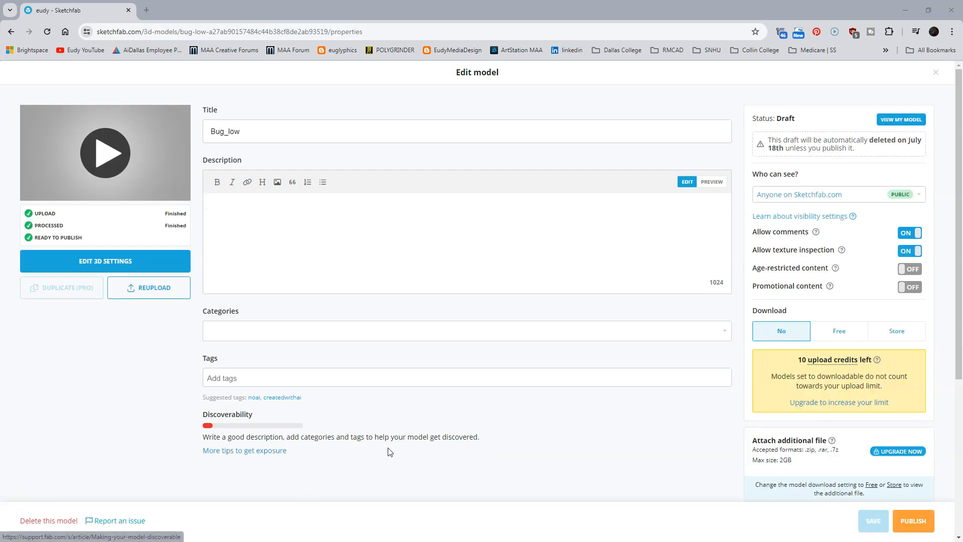
# - Retitle the uploaded model with the person's name in possessive form followed by "Bug" and save the model properties
pyautogui.moveTo(253, 131); pyautogui.dragTo(184, 132)
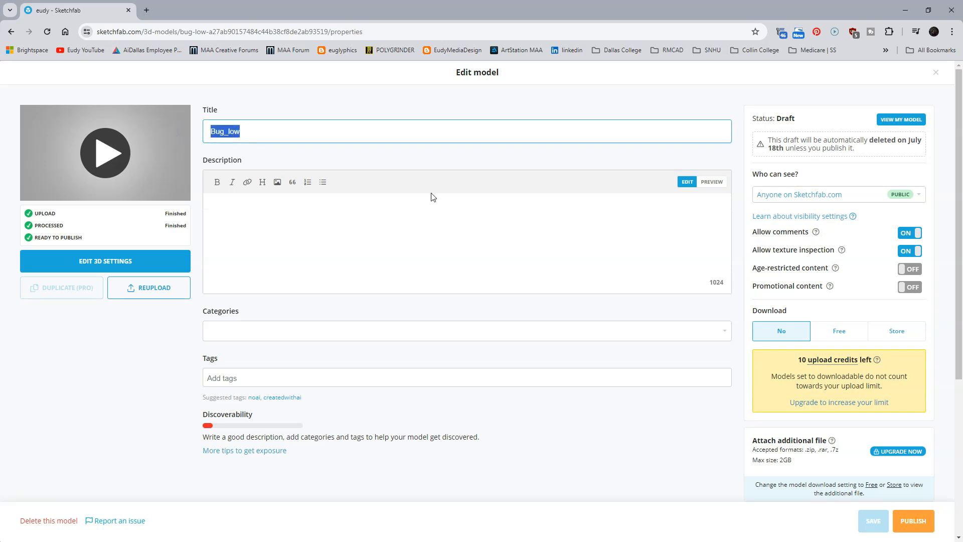
pyautogui.write("Mikey's Bug")
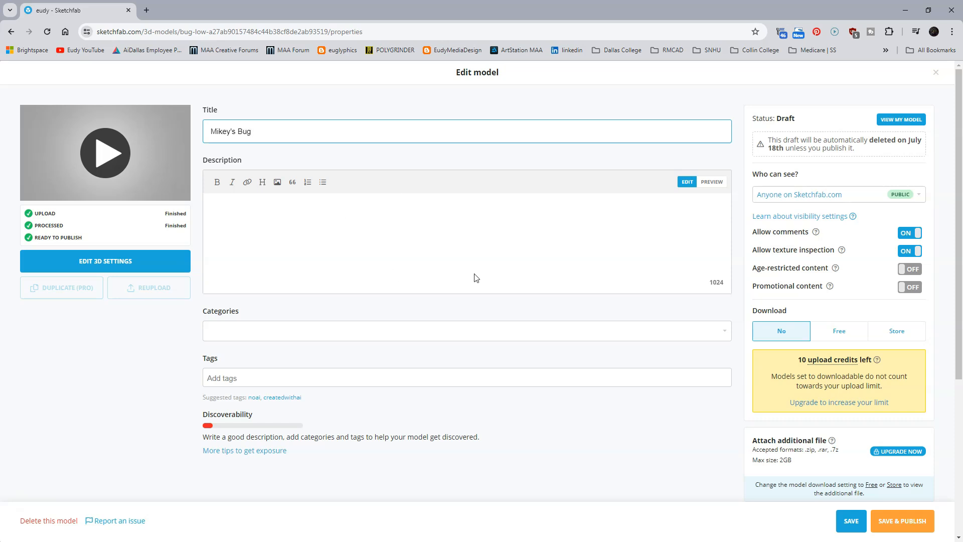
pyautogui.click(850, 521)
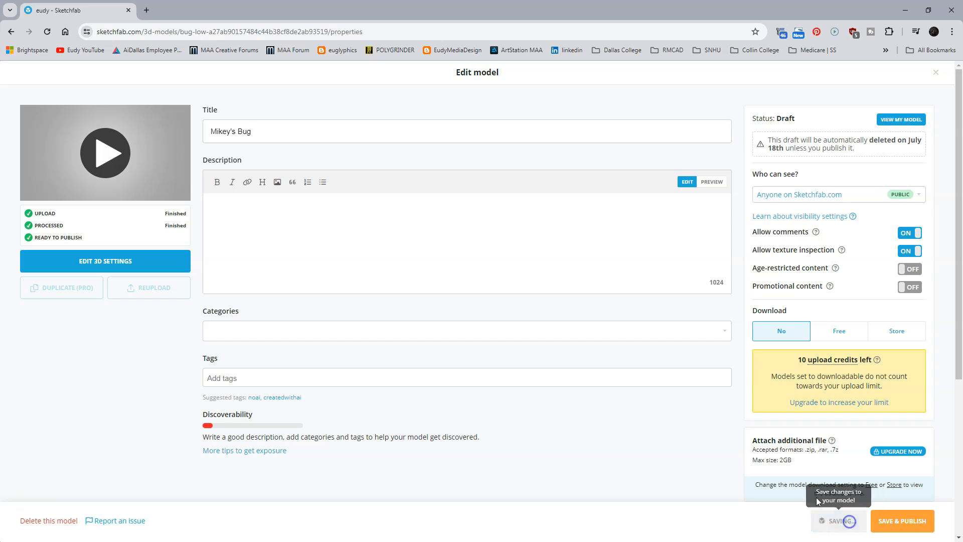
# - Open the model's 3D settings and set the scene background to the solid grey colour #777777
pyautogui.click(103, 263)
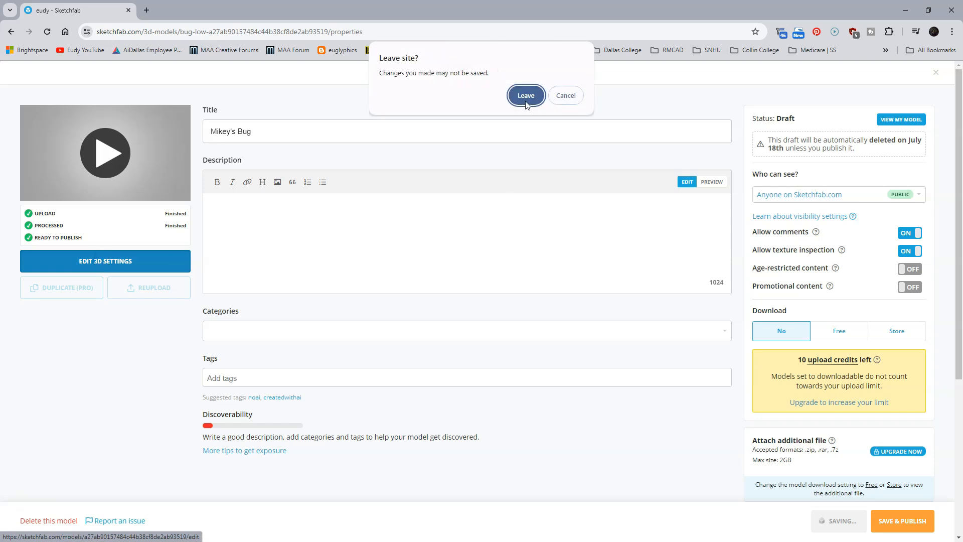
pyautogui.click(525, 97)
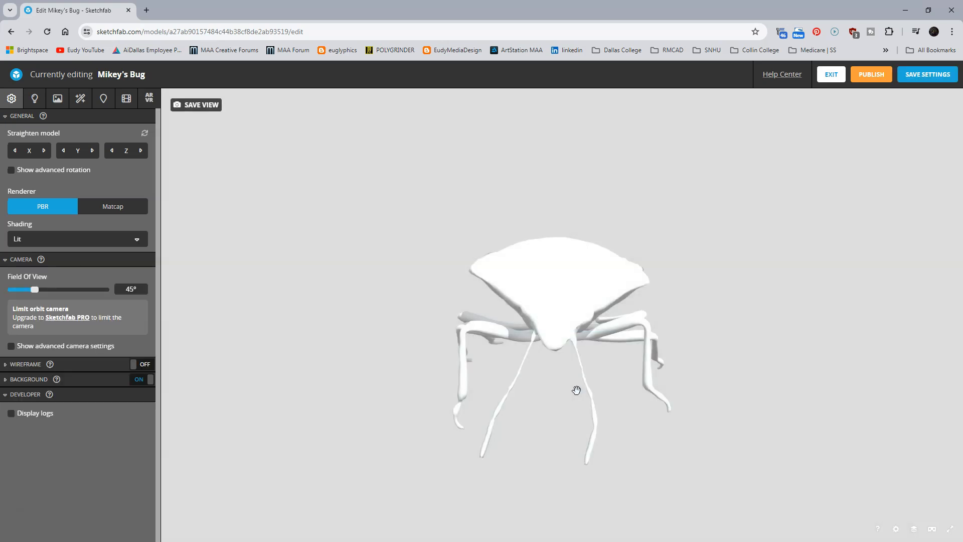
pyautogui.moveTo(576, 389); pyautogui.dragTo(583, 278)
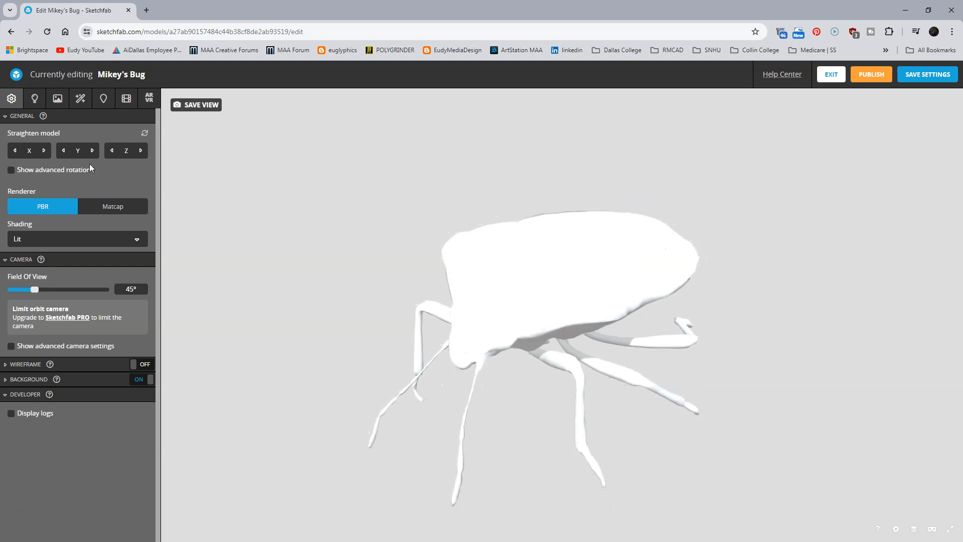
pyautogui.click(12, 102)
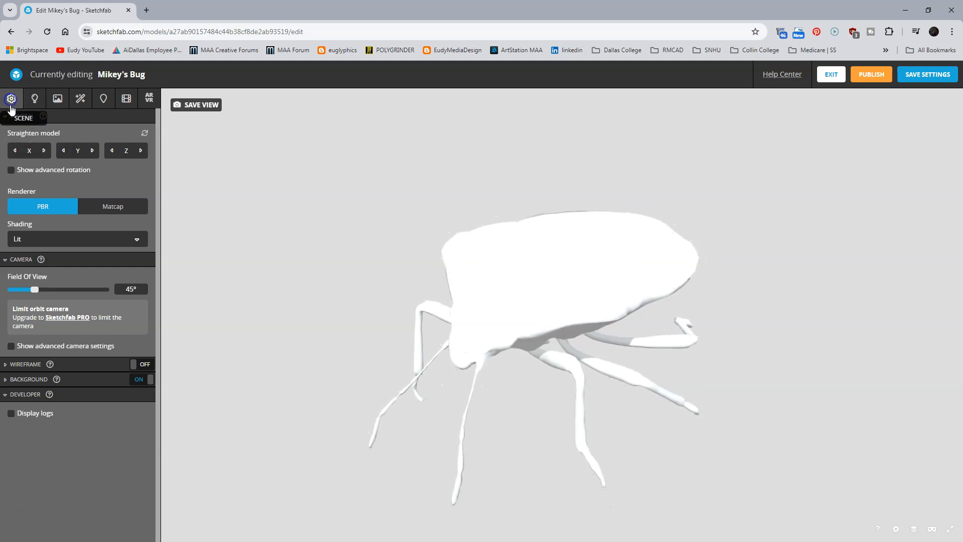
pyautogui.click(84, 385)
pyautogui.scroll(-2, 100, 371)
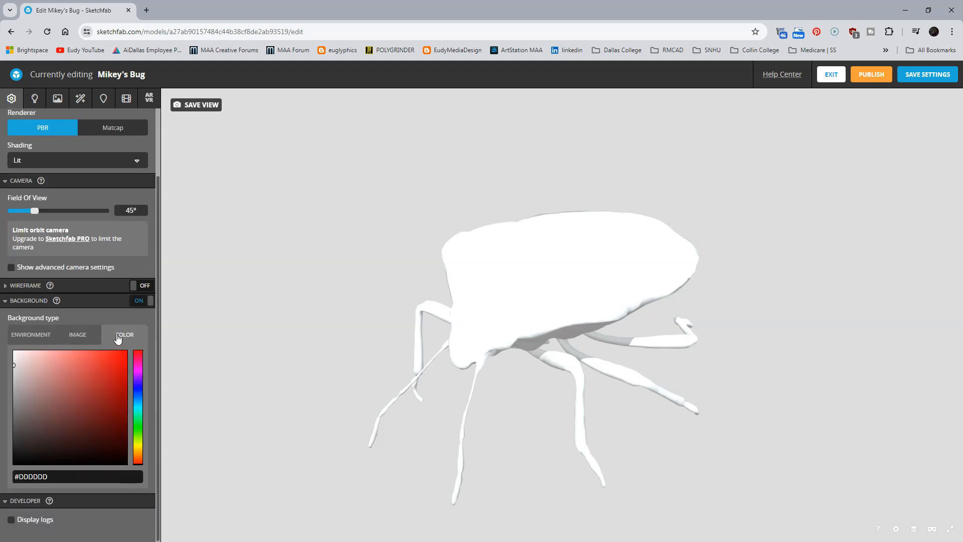
pyautogui.moveTo(29, 383)
pyautogui.mouseDown()
pyautogui.moveTo(7, 425)
pyautogui.moveTo(8, 413)
pyautogui.mouseUp()
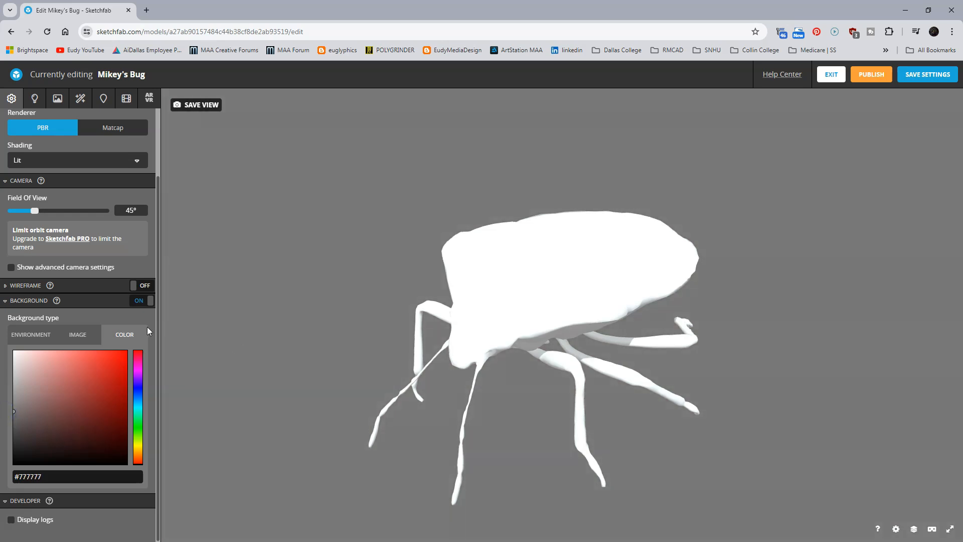
pyautogui.click(64, 301)
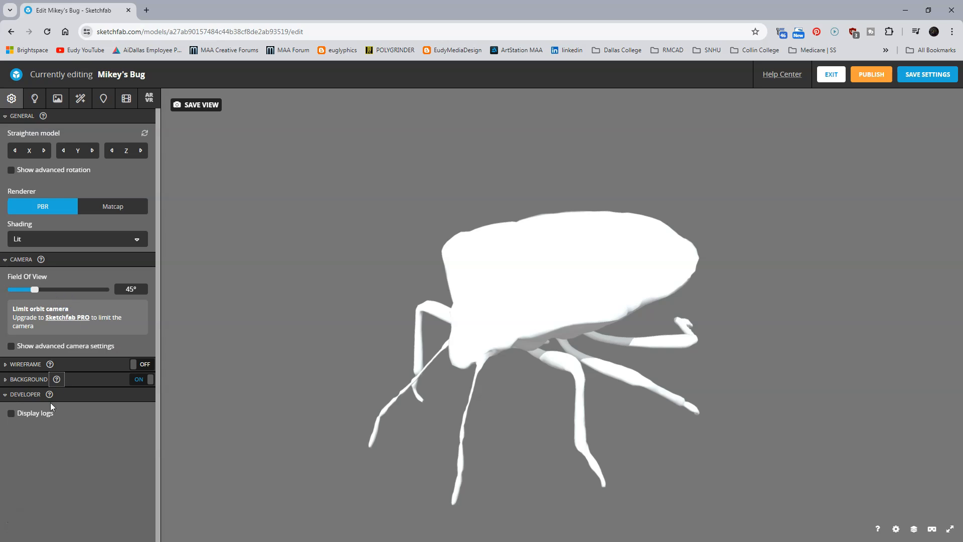
# - Set the scene's lighting environment to Glazed Patio by Restaurant
pyautogui.click(34, 99)
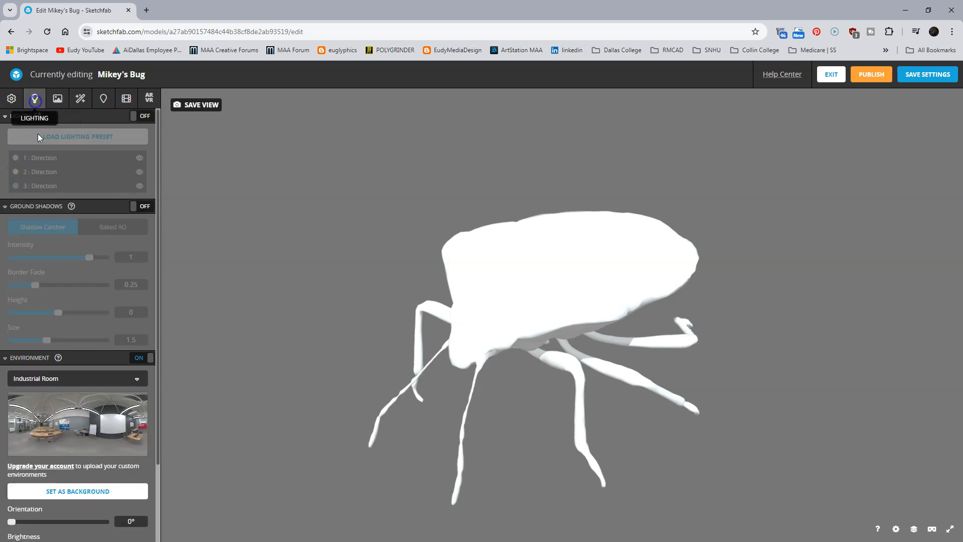
pyautogui.scroll(-2, 124, 317)
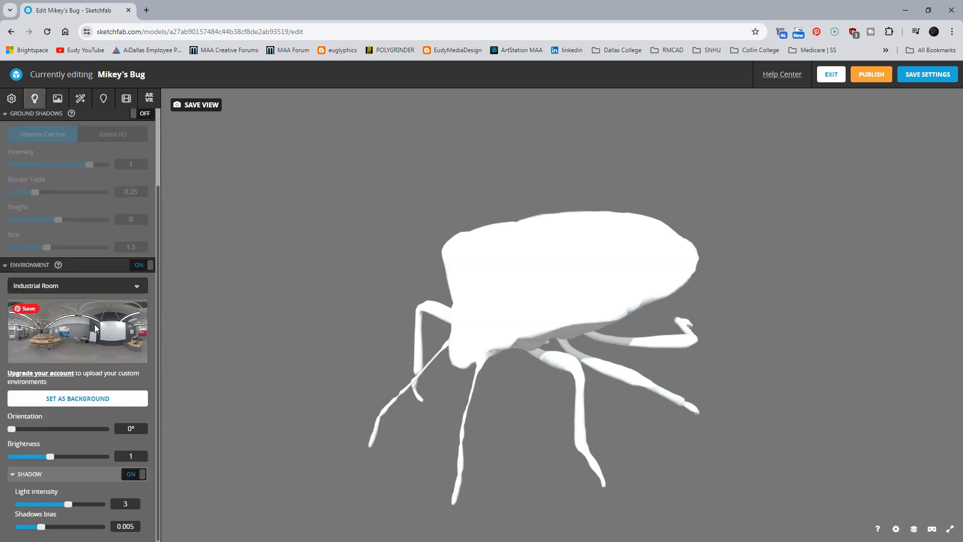
pyautogui.click(82, 291)
pyautogui.scroll(-8, 96, 402)
pyautogui.scroll(-5, 98, 421)
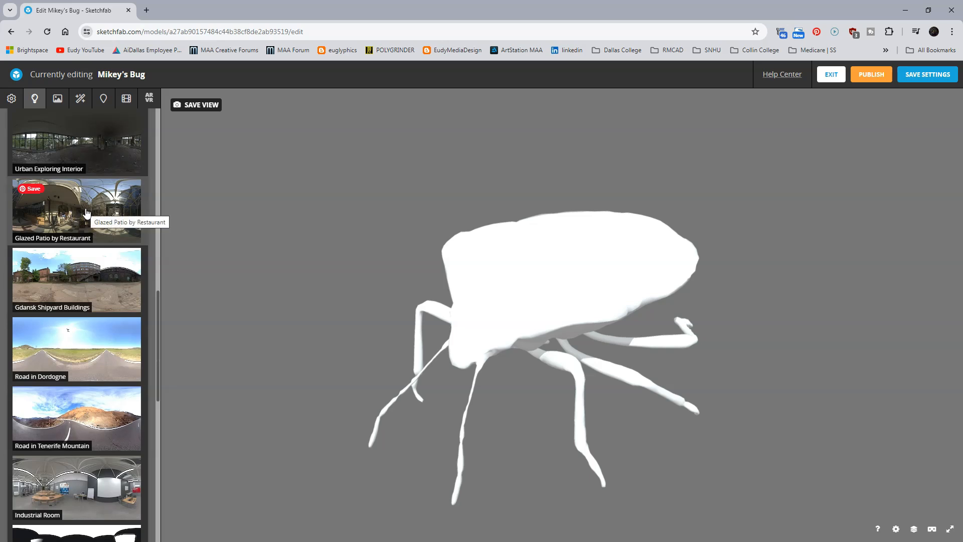
pyautogui.click(86, 212)
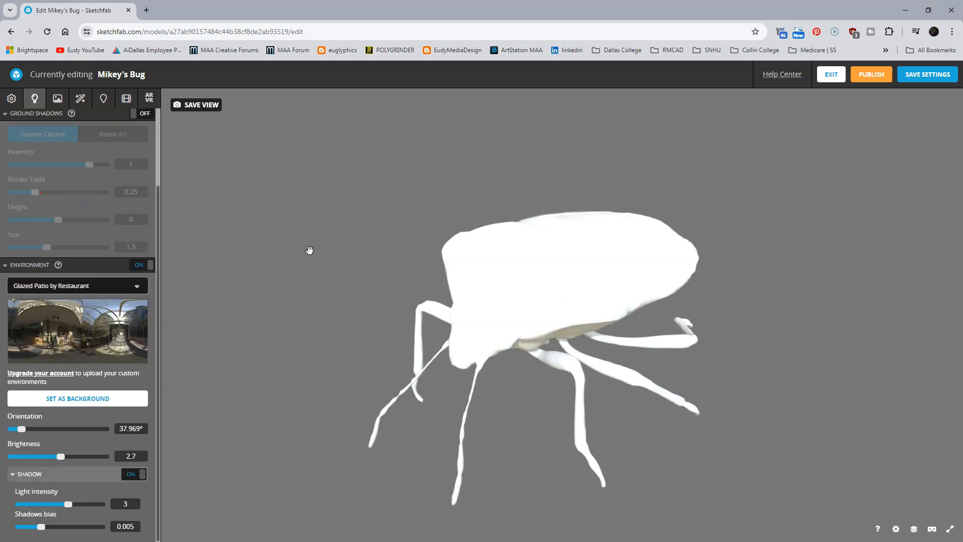
# - Set the base color of the standardSurface2 material to solid grey #767676 and inspect the bug's shading from another angle
pyautogui.click(58, 100)
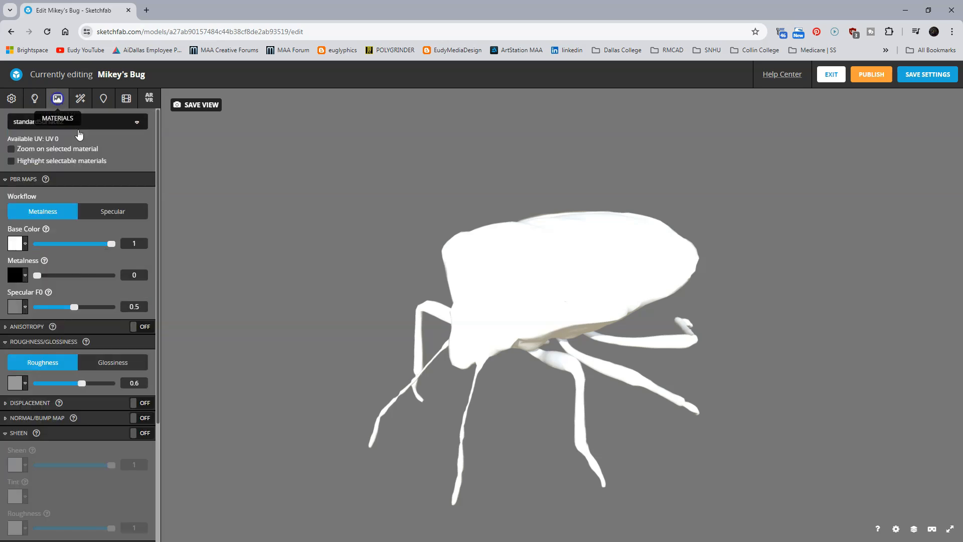
pyautogui.click(15, 246)
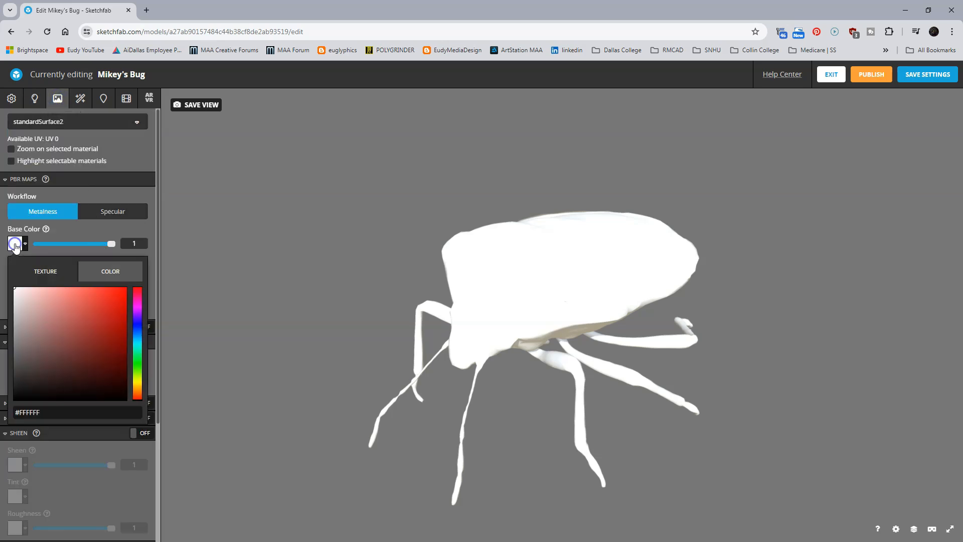
pyautogui.click(14, 347)
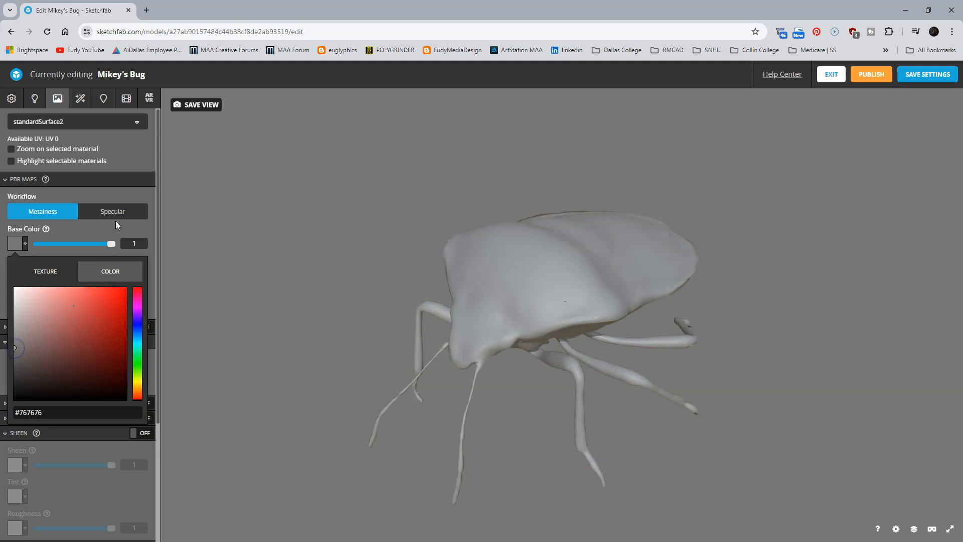
pyautogui.click(101, 224)
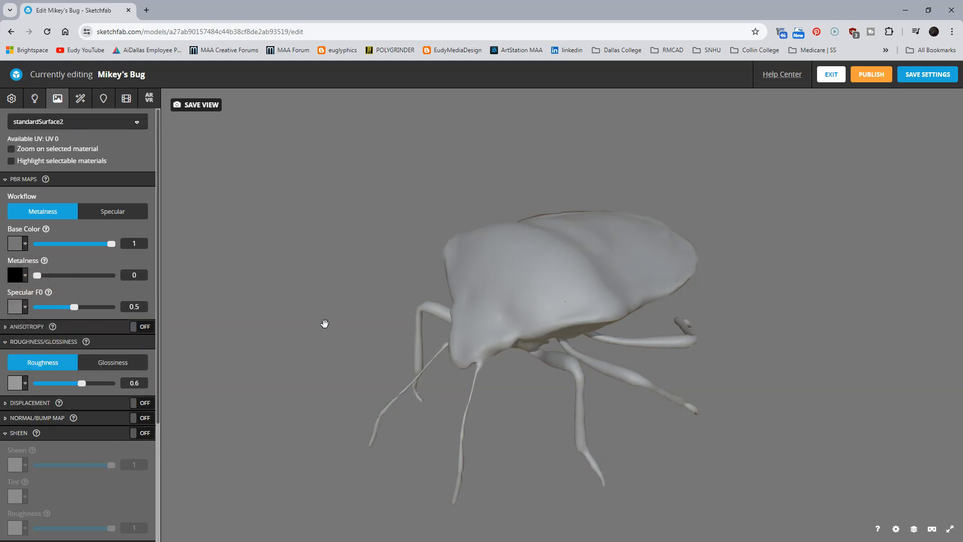
pyautogui.moveTo(544, 285); pyautogui.dragTo(525, 299)
pyautogui.moveTo(546, 338); pyautogui.dragTo(602, 317)
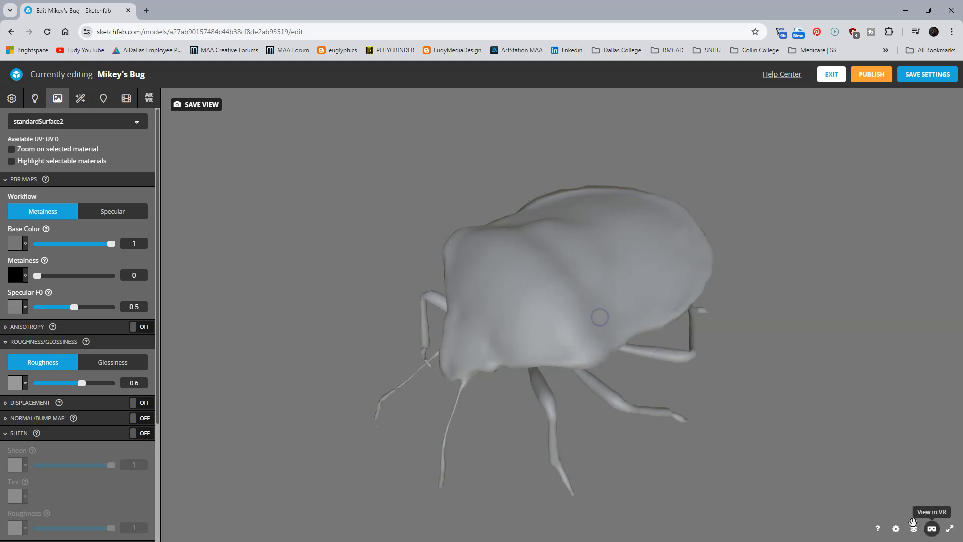
# - Overlay a black wireframe on the bug in the Model Inspector, examine its topology, and close the inspector
pyautogui.click(914, 530)
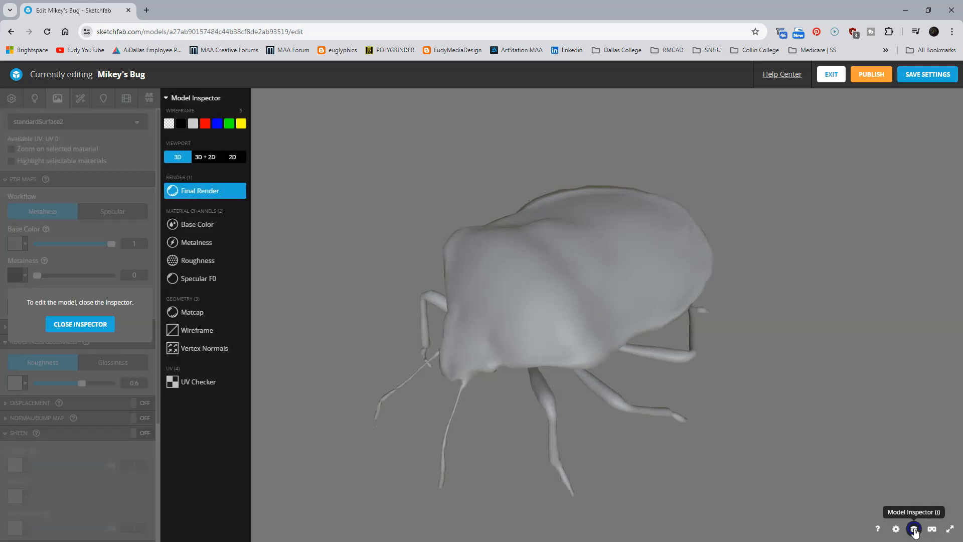
pyautogui.click(182, 124)
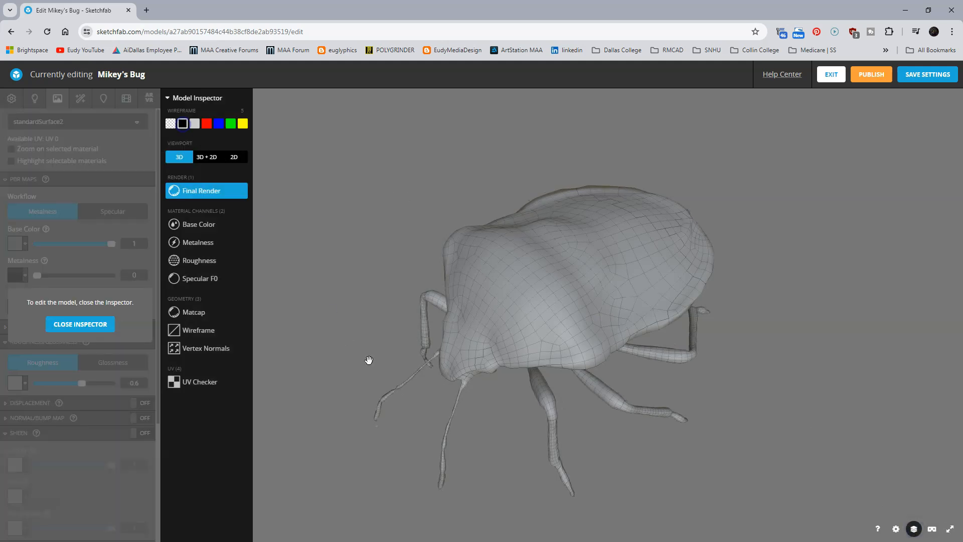
pyautogui.moveTo(547, 315)
pyautogui.mouseDown()
pyautogui.moveTo(468, 266)
pyautogui.moveTo(507, 224)
pyautogui.moveTo(555, 299)
pyautogui.moveTo(544, 311)
pyautogui.mouseUp()
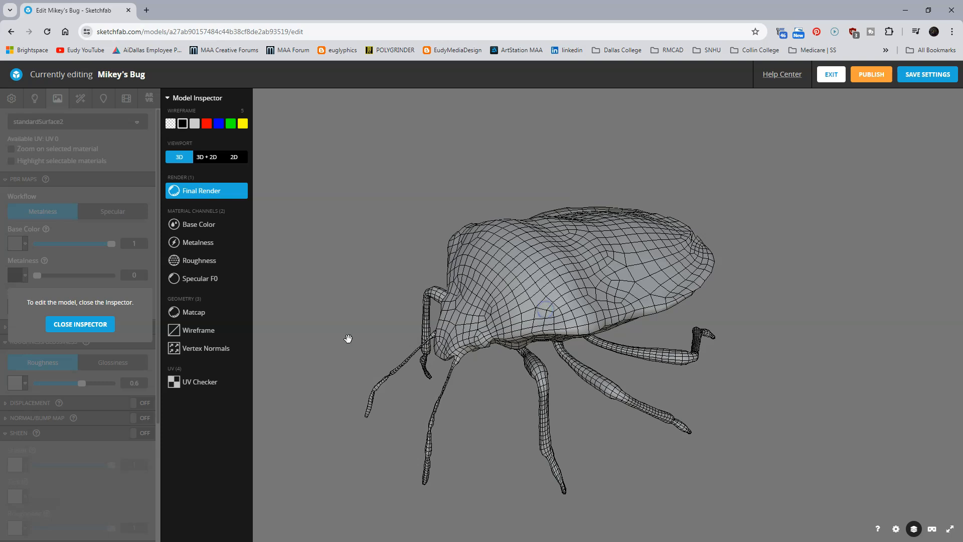
pyautogui.click(914, 528)
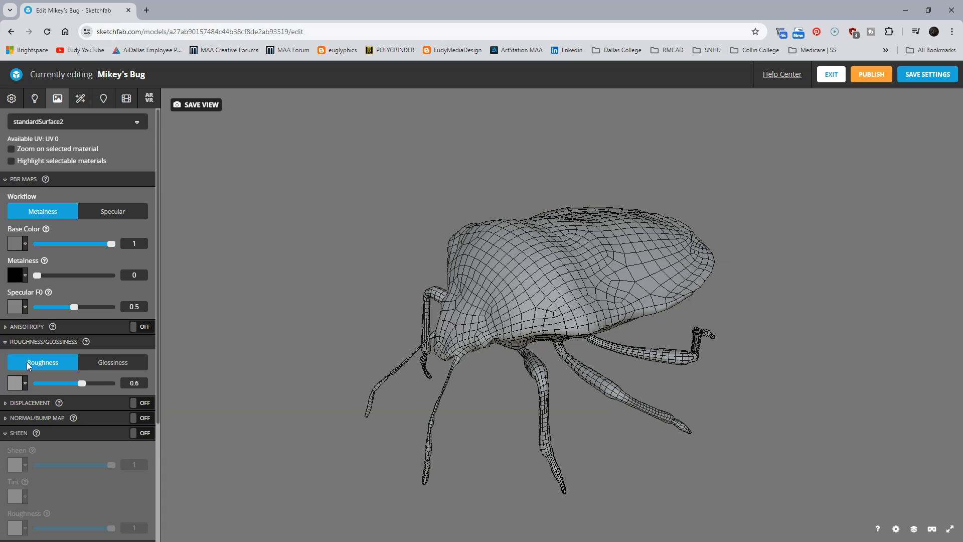
# - Enable the Normal/Bump Map channel for the standardSurface2 material and expand its settings
pyautogui.click(40, 341)
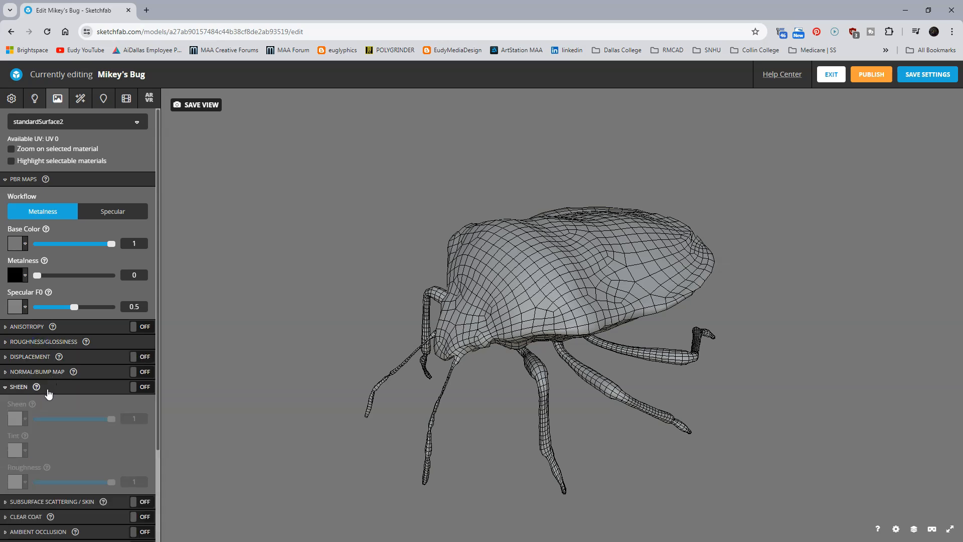
pyautogui.click(50, 390)
pyautogui.click(95, 374)
pyautogui.click(133, 373)
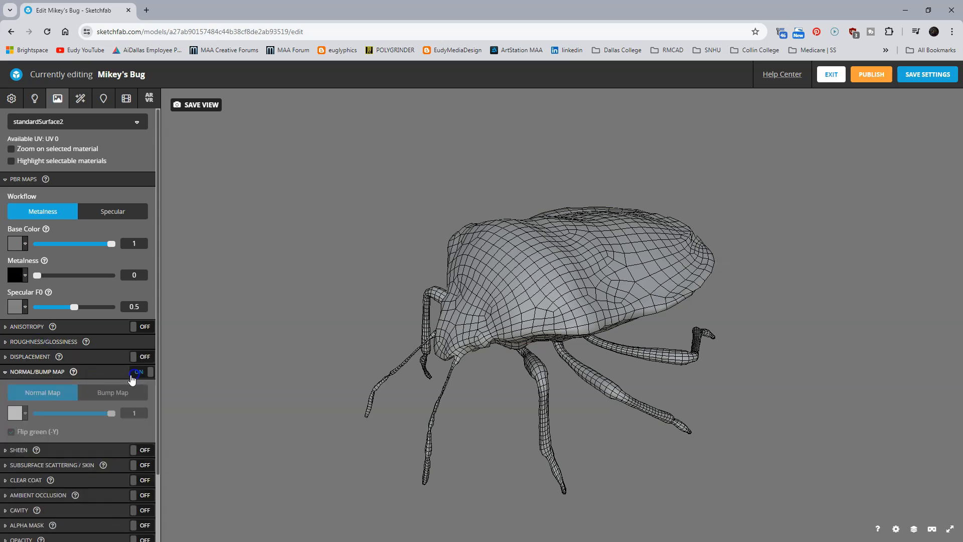
# - Import standardSurface2_normal_base.png as the normal map texture and delete Graphosoma.png from the model's textures
pyautogui.click(15, 413)
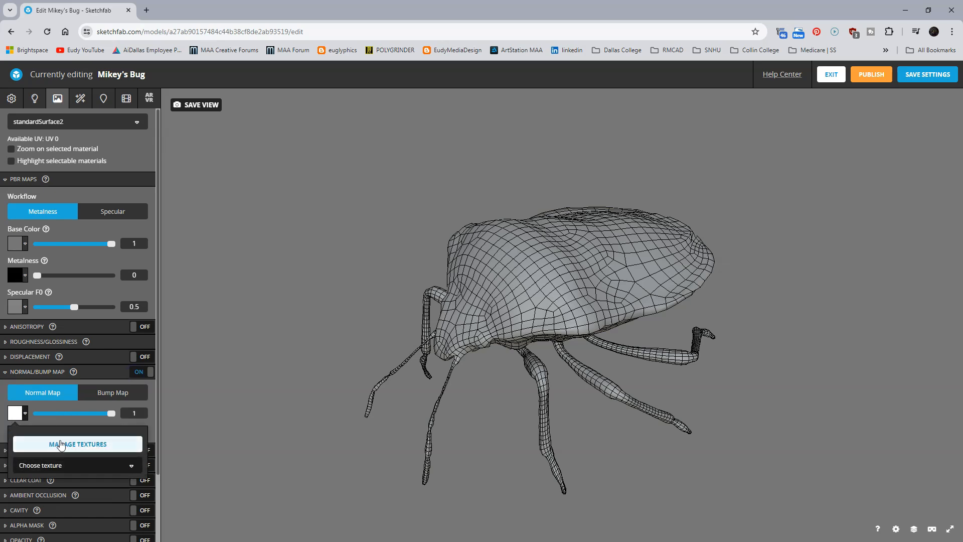
pyautogui.click(70, 445)
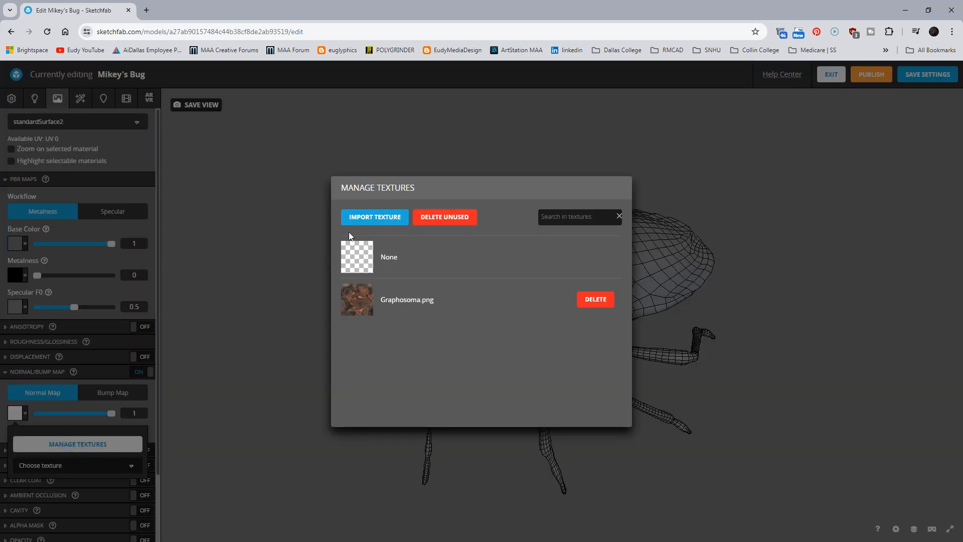
pyautogui.click(376, 217)
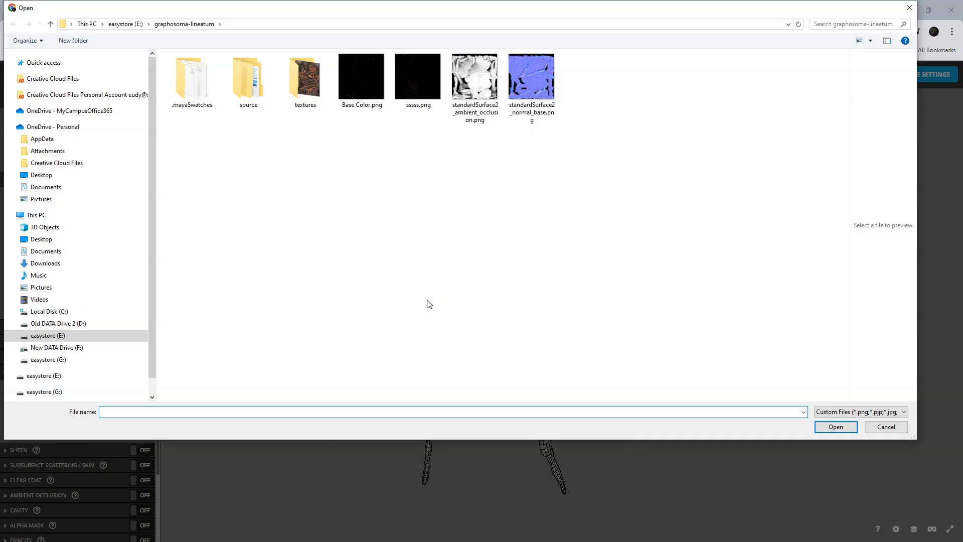
pyautogui.click(535, 84)
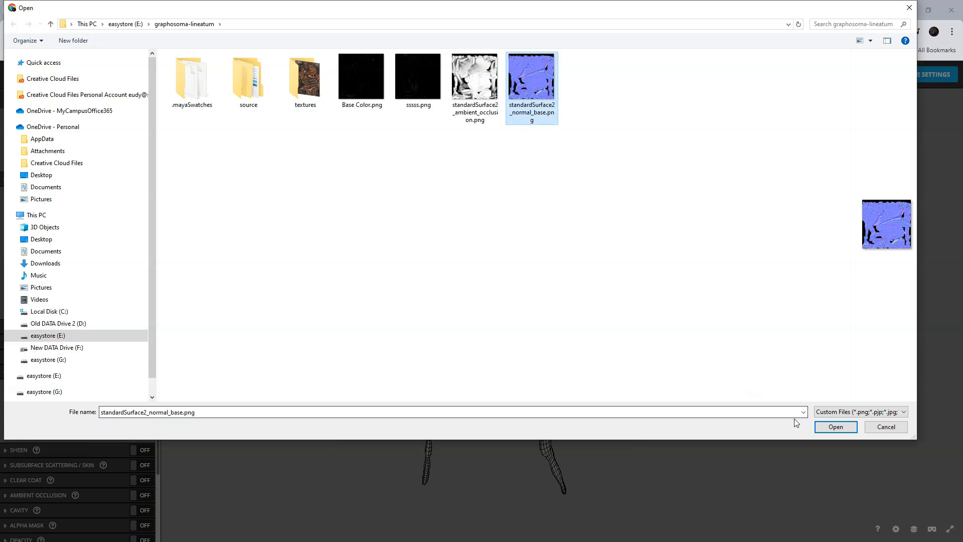
pyautogui.click(833, 427)
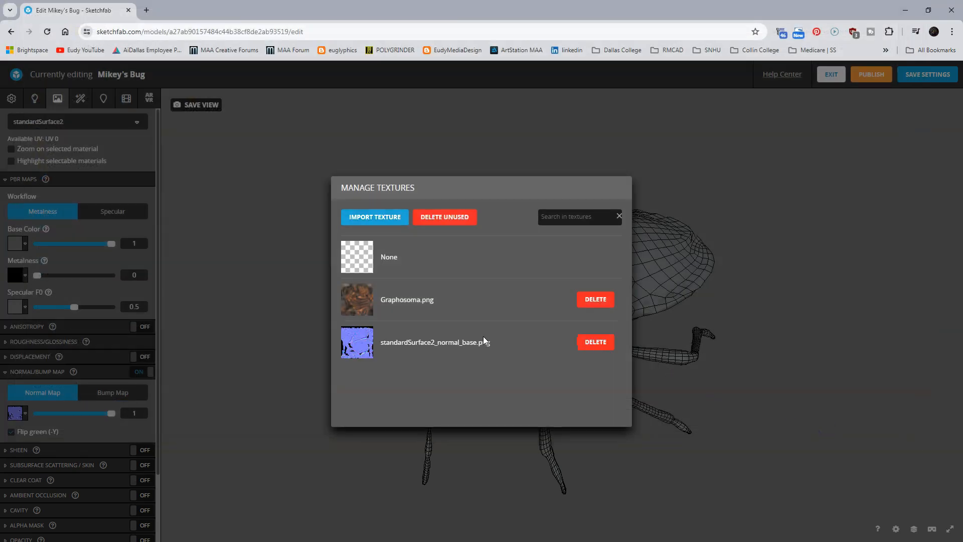
pyautogui.click(596, 301)
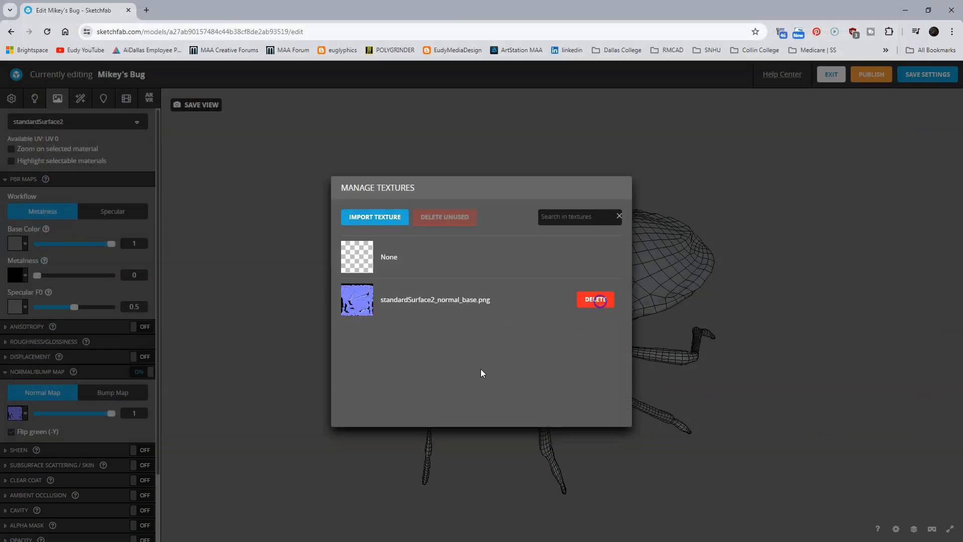
pyautogui.click(712, 190)
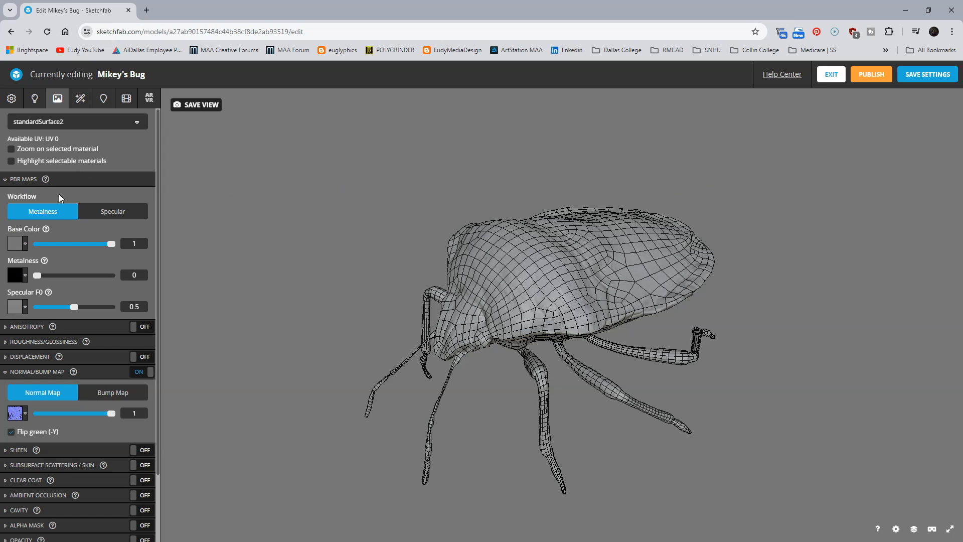
# - Remove the wireframe overlay in the Model Inspector and view the bug's surface in the final render
pyautogui.click(913, 529)
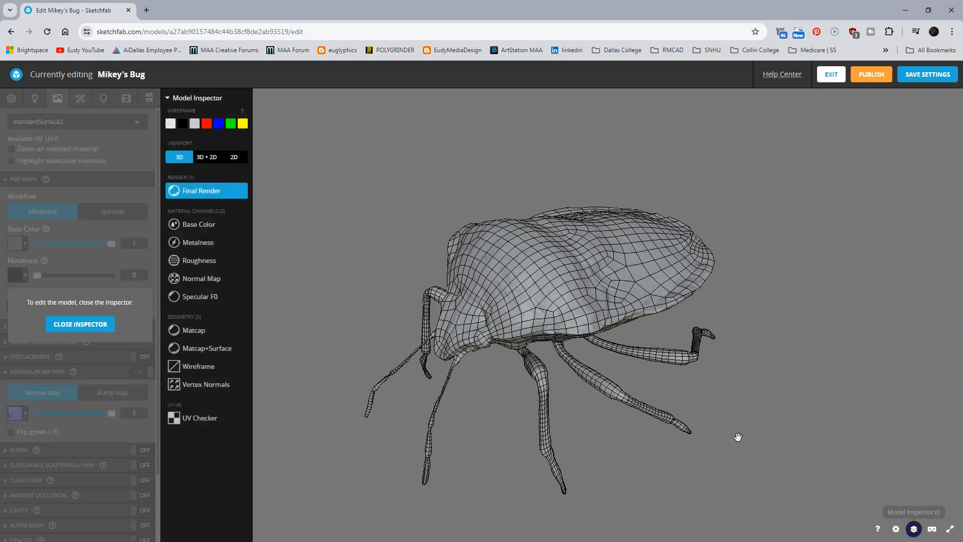
pyautogui.click(170, 124)
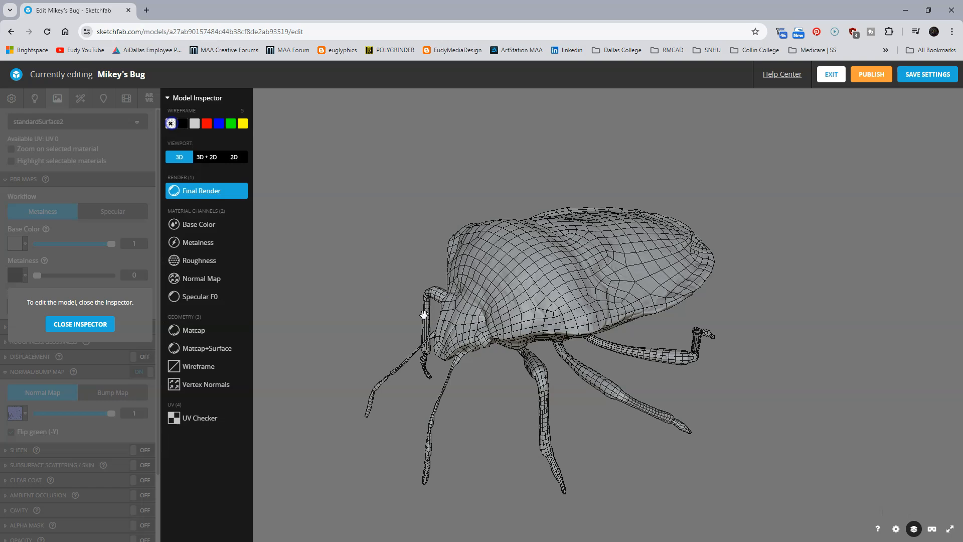
pyautogui.moveTo(563, 322)
pyautogui.mouseDown()
pyautogui.moveTo(541, 339)
pyautogui.moveTo(567, 327)
pyautogui.moveTo(581, 265)
pyautogui.moveTo(569, 329)
pyautogui.mouseUp()
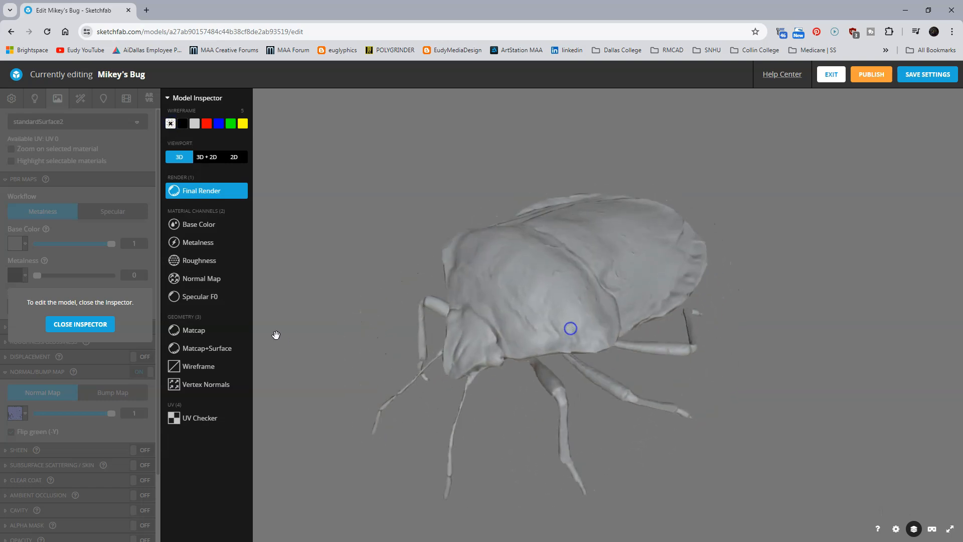
# - Compare the bug's Matcap and Matcap+Surface views to check the normal map detail, and close the inspector
pyautogui.click(194, 330)
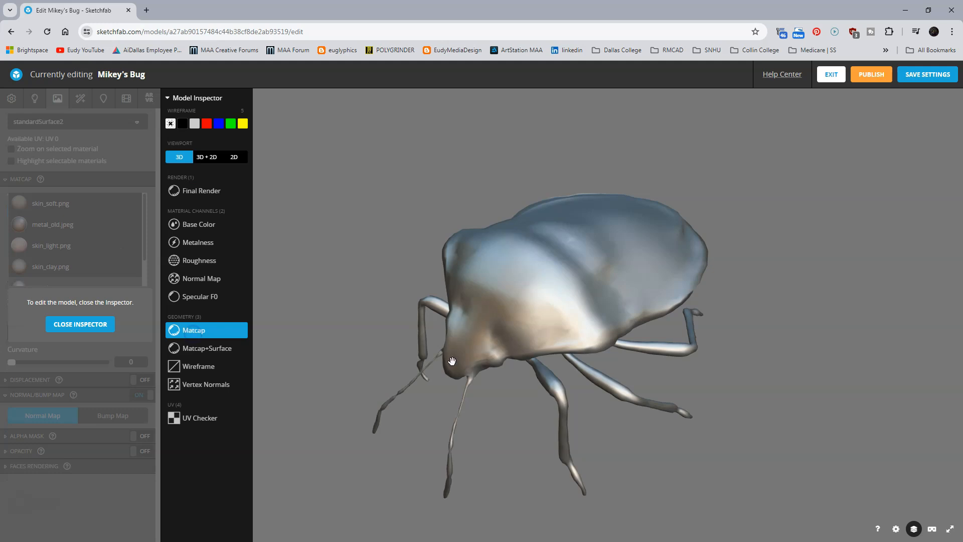
pyautogui.click(200, 354)
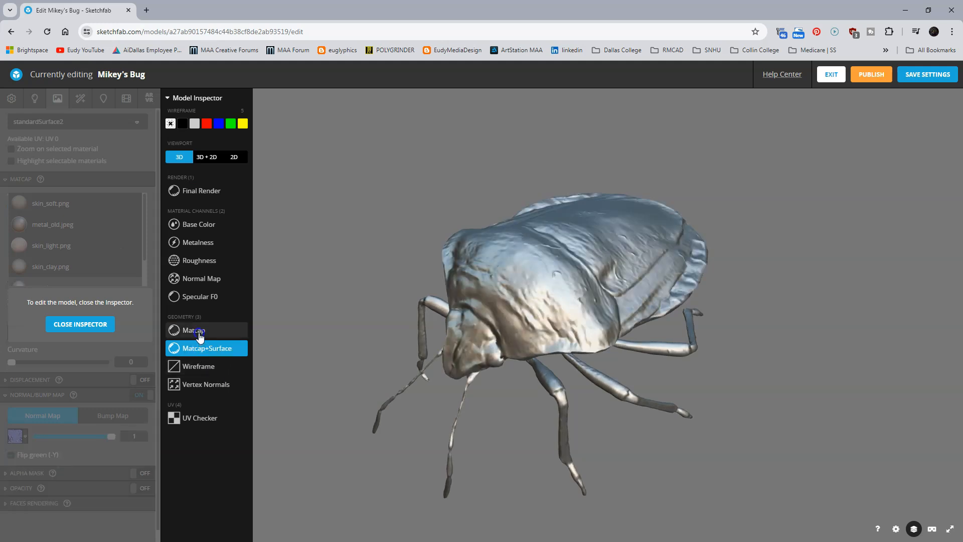
pyautogui.click(200, 335)
pyautogui.click(203, 351)
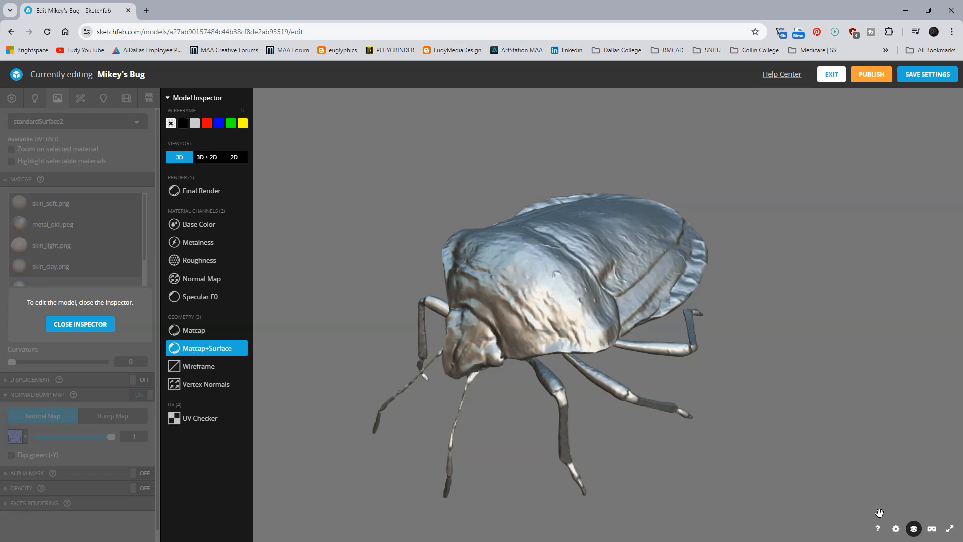
pyautogui.click(90, 324)
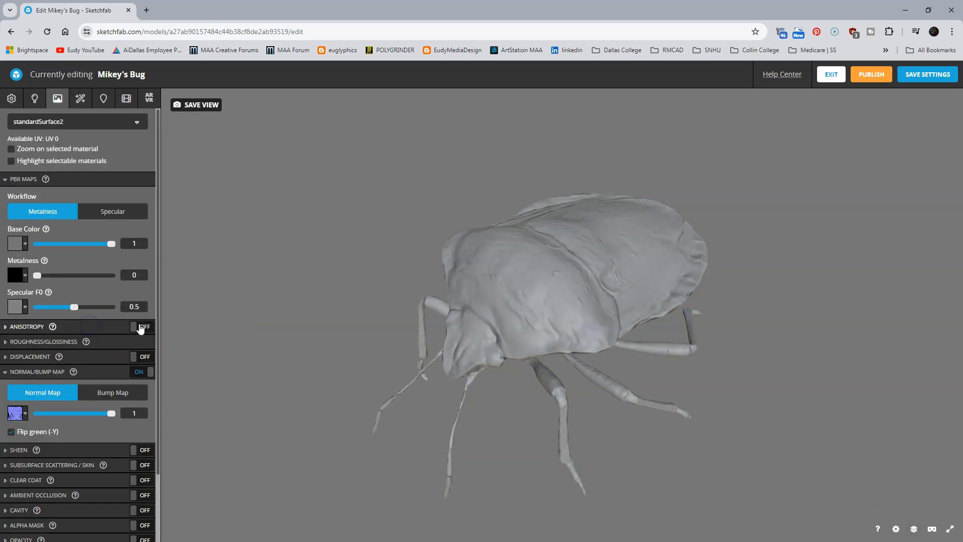
# - Import Graphosoma.png from the textures folder as the base color texture of the standardSurface2 material
pyautogui.click(15, 244)
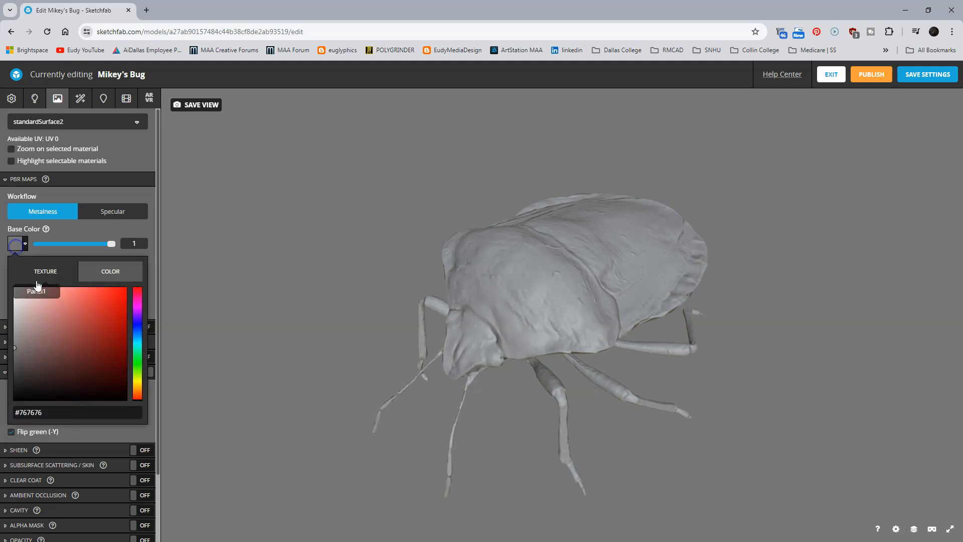
pyautogui.click(46, 272)
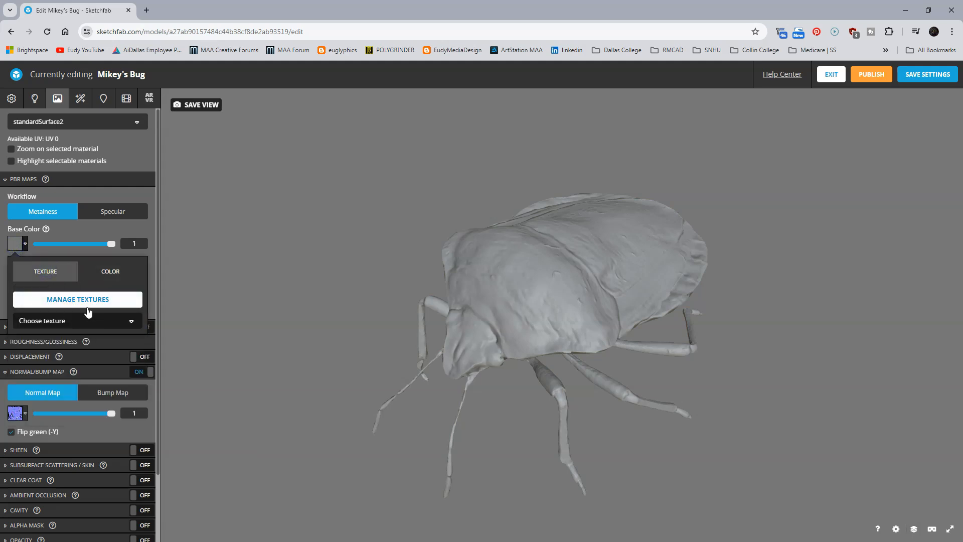
pyautogui.click(87, 300)
pyautogui.click(371, 218)
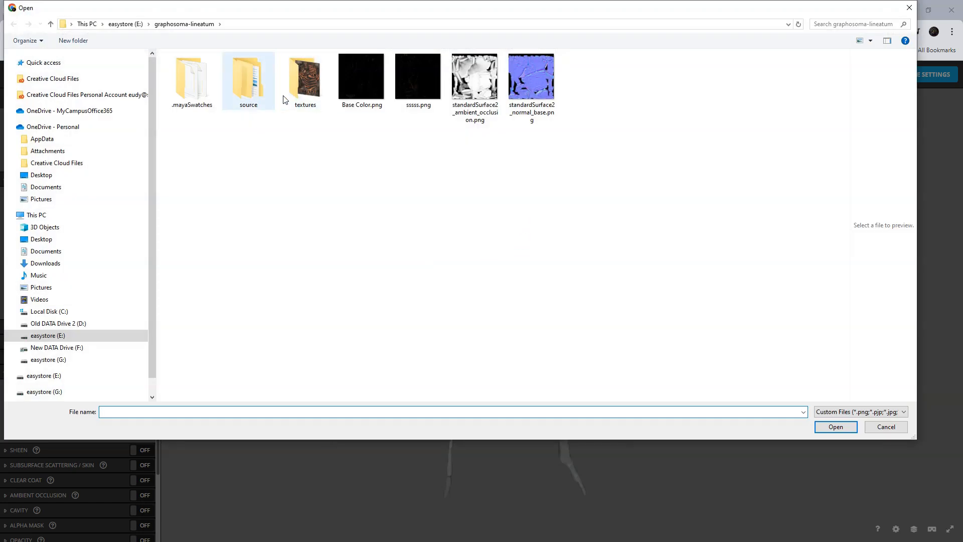
pyautogui.doubleClick(293, 96)
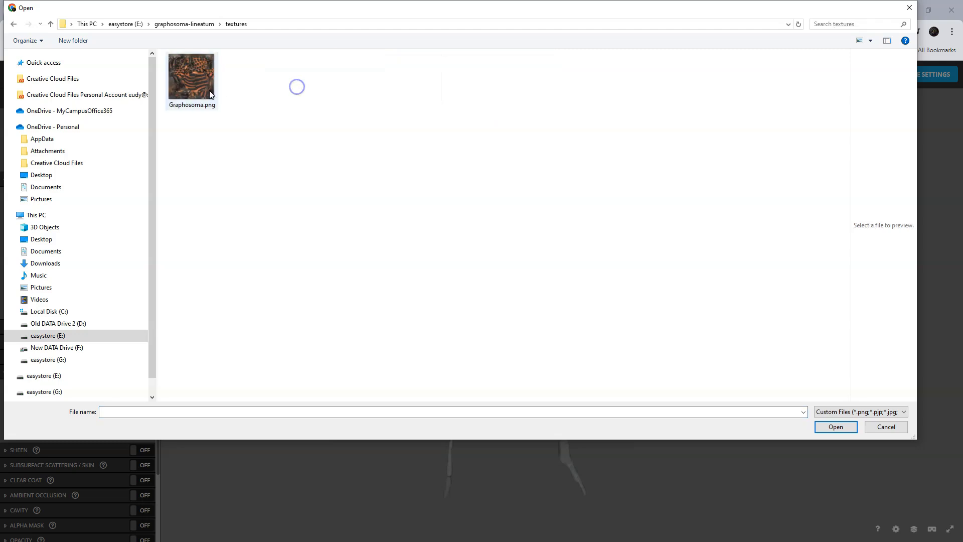
pyautogui.click(828, 427)
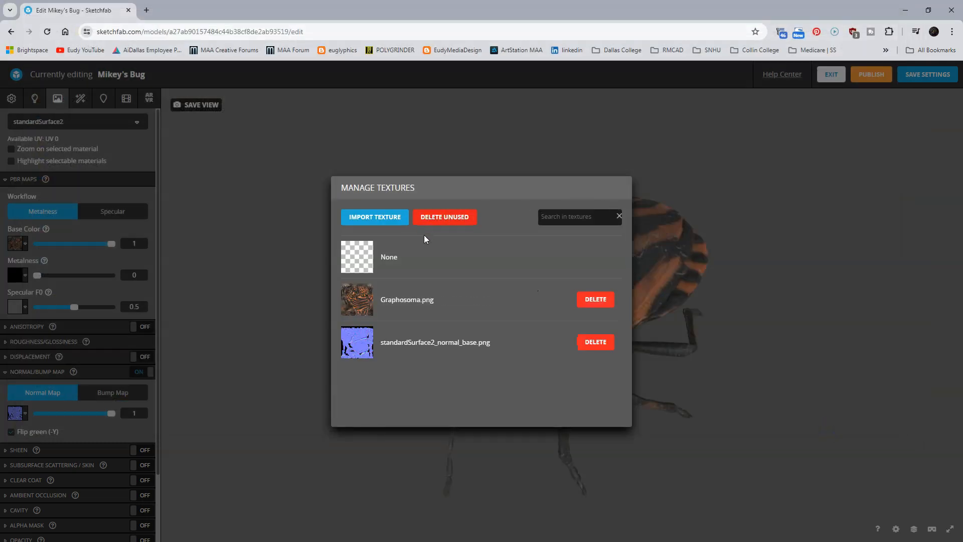
pyautogui.click(458, 150)
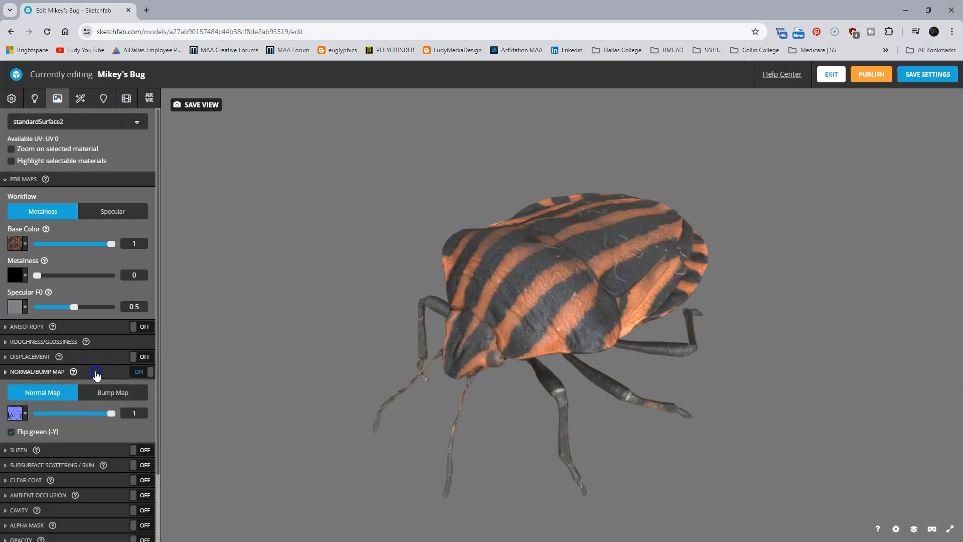
# - Enable ambient occlusion on standardSurface2 and import standardSurface2_ambient_occlusion.png from the graphosoma-lineatum folder as its texture
pyautogui.click(96, 372)
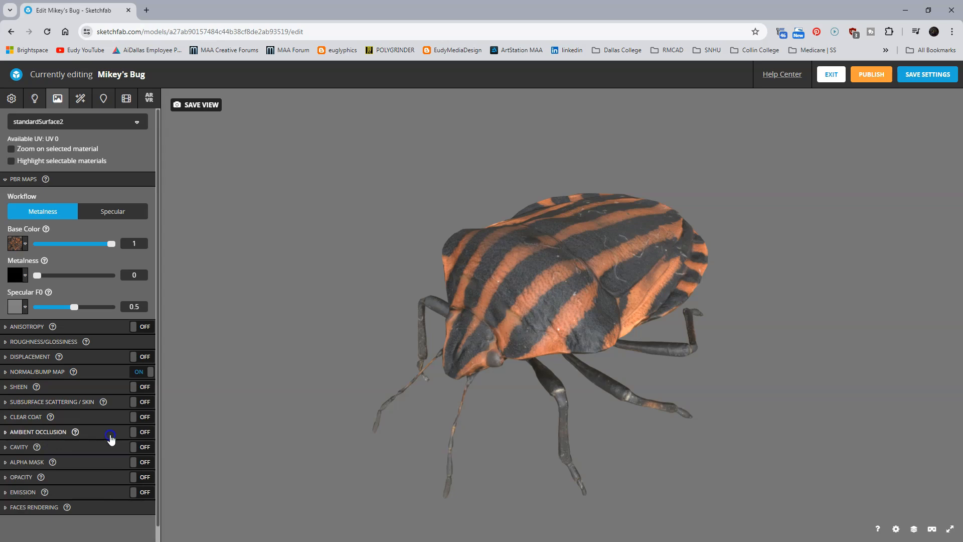
pyautogui.click(112, 437)
pyautogui.click(134, 432)
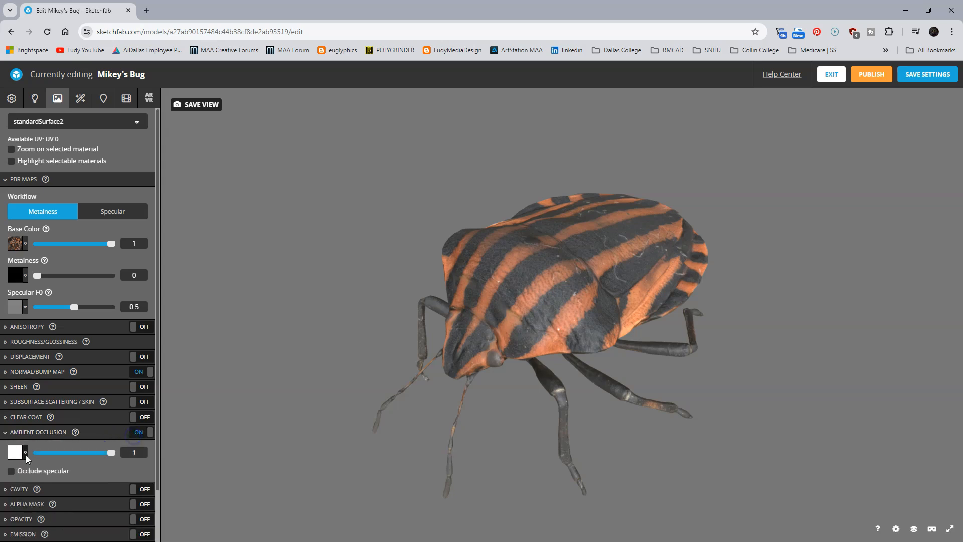
pyautogui.click(14, 454)
pyautogui.click(78, 483)
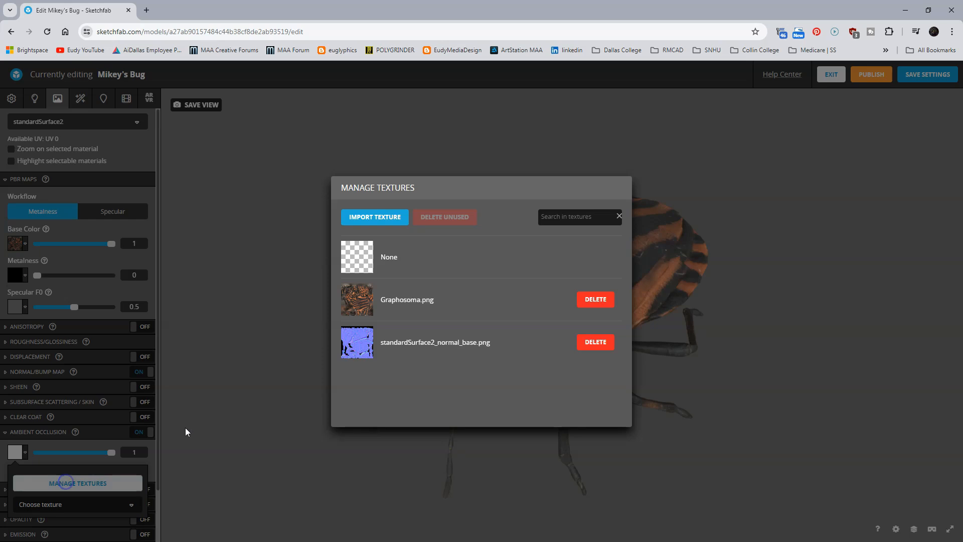
pyautogui.click(381, 220)
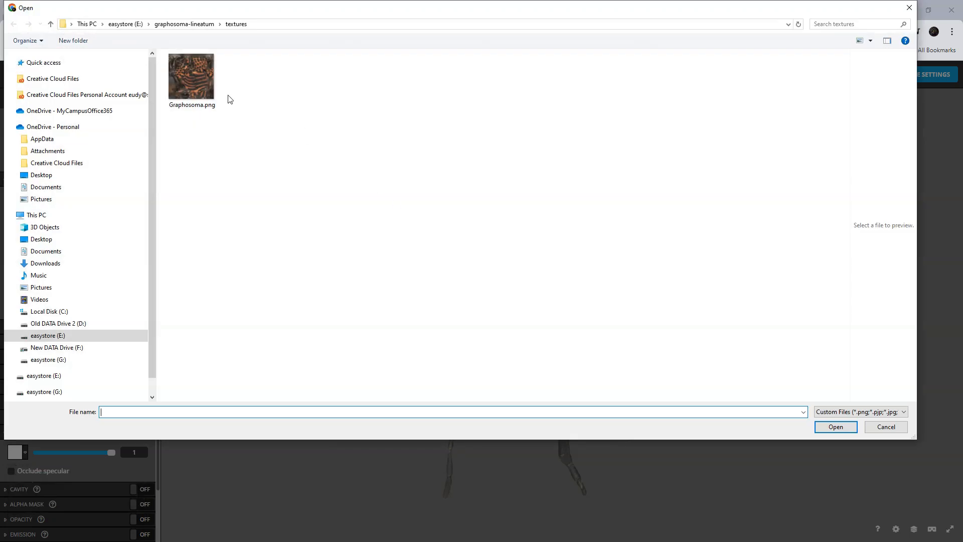
pyautogui.click(199, 25)
pyautogui.click(475, 80)
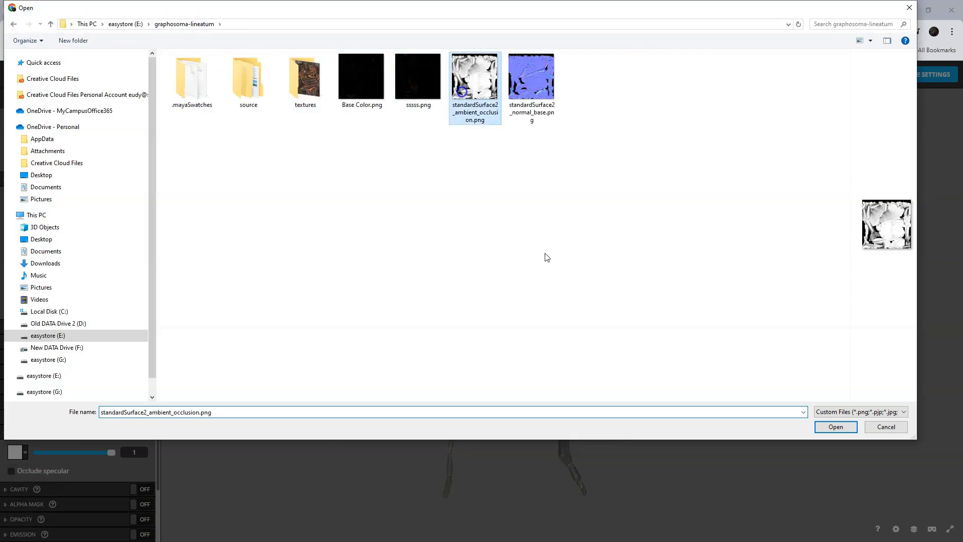
pyautogui.click(834, 427)
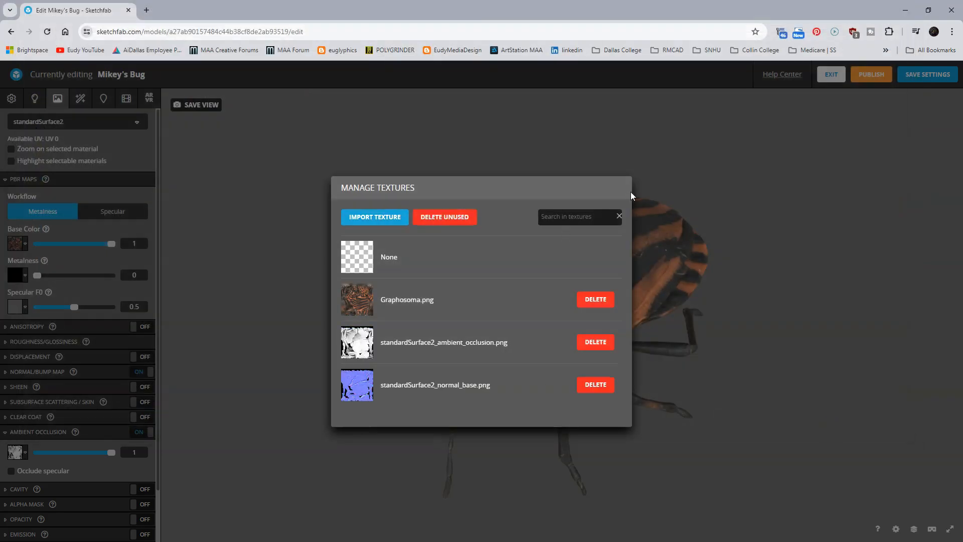
pyautogui.moveTo(720, 182); pyautogui.dragTo(551, 313)
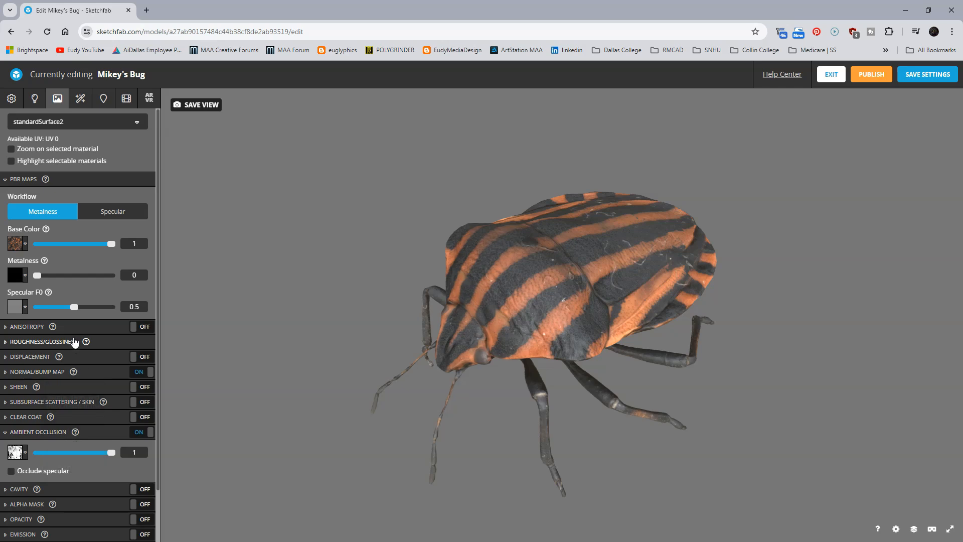
# - Set the standardSurface2 material's roughness to 0.139 and check the glossy highlights on the bug
pyautogui.click(47, 432)
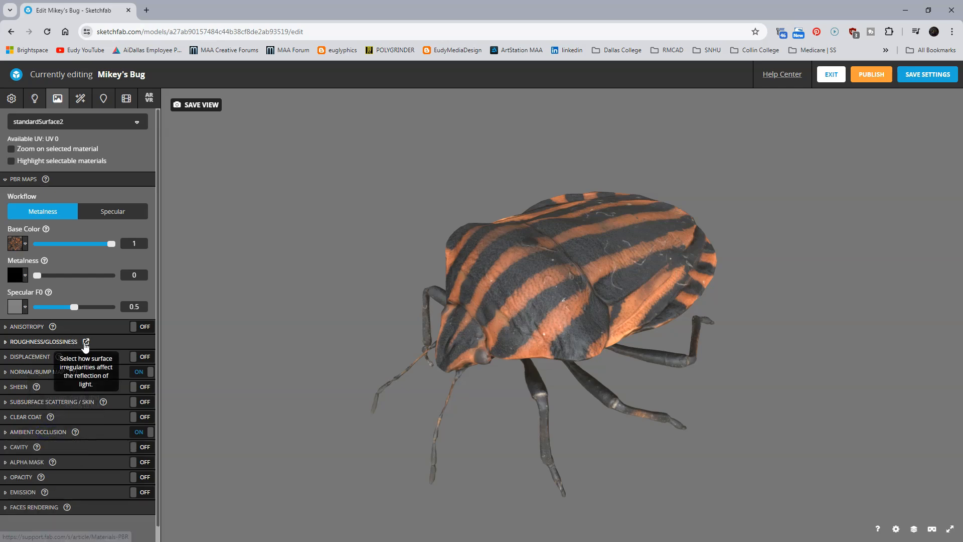
pyautogui.click(106, 343)
pyautogui.moveTo(37, 384)
pyautogui.mouseDown()
pyautogui.moveTo(97, 384)
pyautogui.moveTo(35, 384)
pyautogui.moveTo(58, 384)
pyautogui.moveTo(46, 384)
pyautogui.mouseUp()
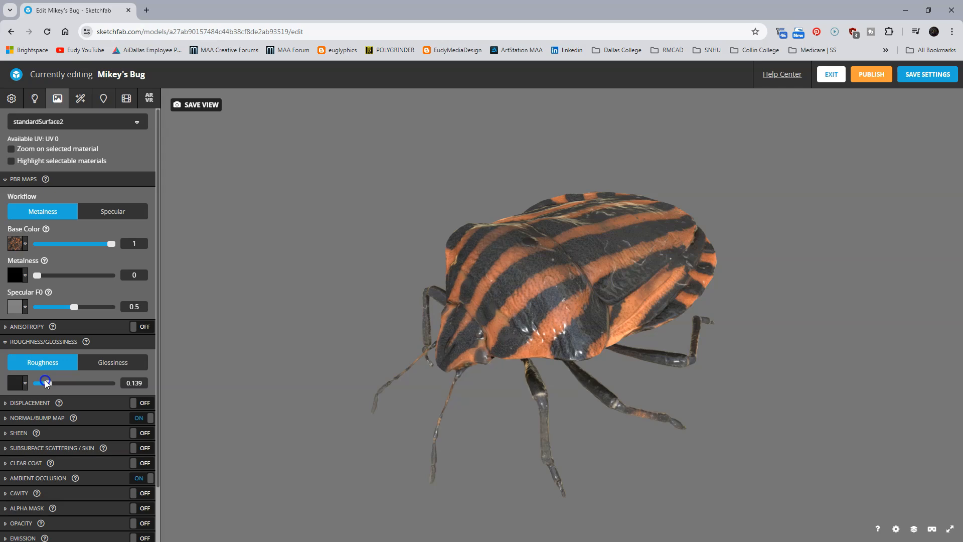
pyautogui.moveTo(408, 340)
pyautogui.mouseDown()
pyautogui.moveTo(351, 381)
pyautogui.moveTo(396, 318)
pyautogui.moveTo(429, 305)
pyautogui.moveTo(419, 344)
pyautogui.moveTo(424, 336)
pyautogui.mouseUp()
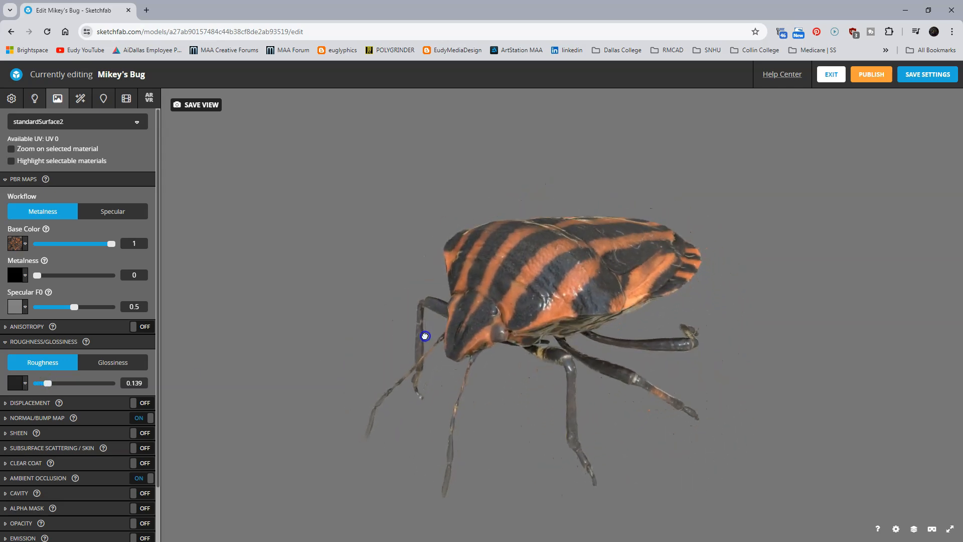
pyautogui.moveTo(537, 302)
pyautogui.mouseDown()
pyautogui.moveTo(468, 345)
pyautogui.moveTo(537, 316)
pyautogui.moveTo(537, 294)
pyautogui.moveTo(494, 277)
pyautogui.moveTo(537, 312)
pyautogui.mouseUp()
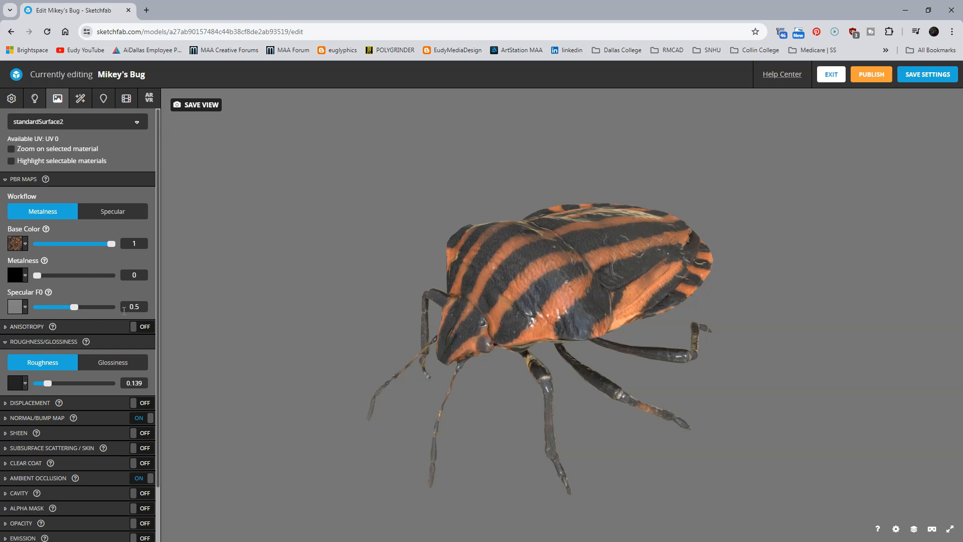
pyautogui.moveTo(668, 254)
pyautogui.mouseDown()
pyautogui.moveTo(637, 285)
pyautogui.moveTo(582, 262)
pyautogui.moveTo(638, 277)
pyautogui.moveTo(670, 211)
pyautogui.moveTo(675, 231)
pyautogui.moveTo(658, 261)
pyautogui.mouseUp()
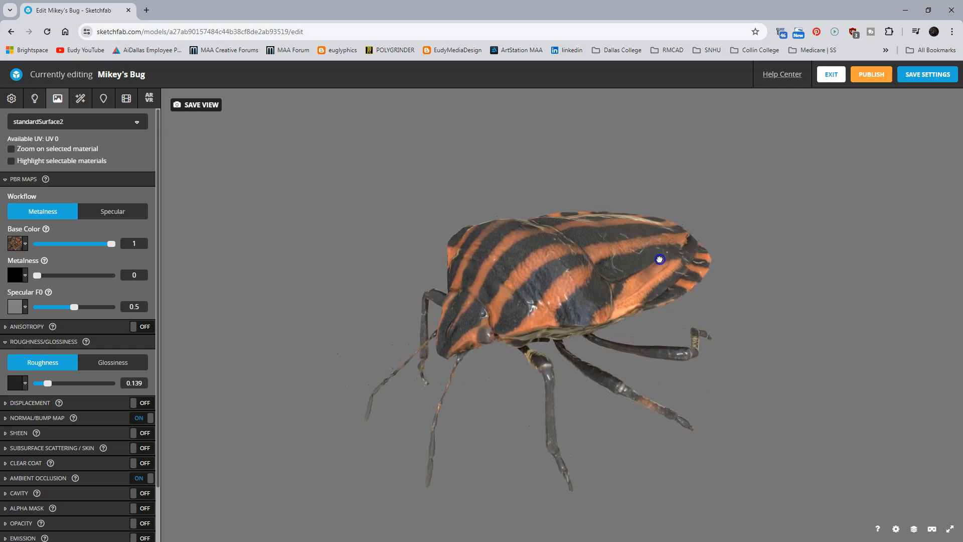
# - Enable the Vignette post-processing filter for the bug scene
pyautogui.click(80, 100)
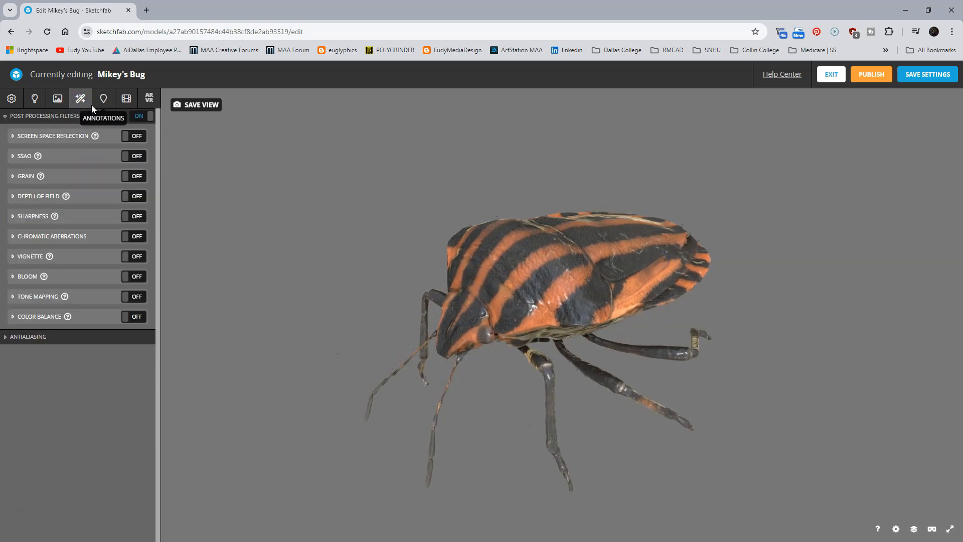
pyautogui.click(125, 258)
pyautogui.moveTo(616, 352); pyautogui.dragTo(612, 361)
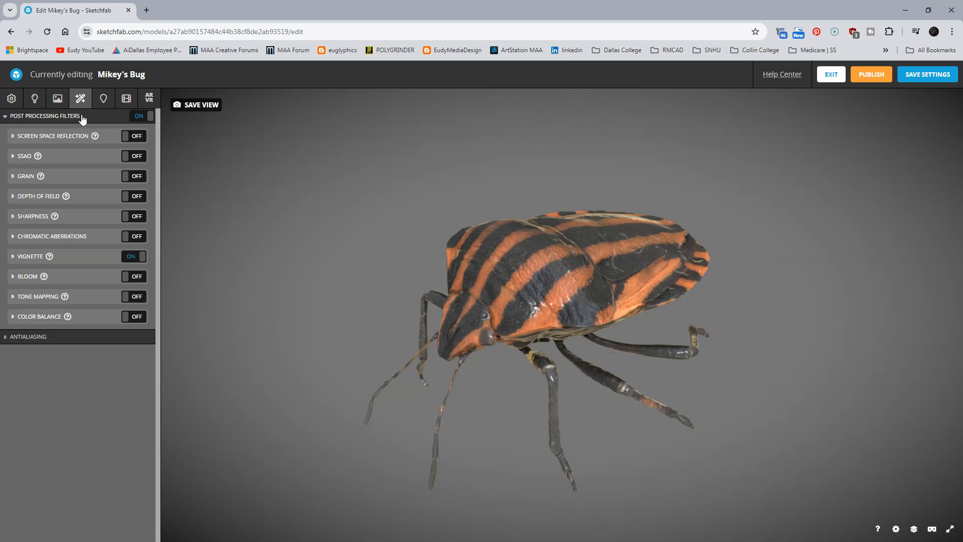
# - Turn on ground shadows in Shadow Catcher mode and check the shadow beneath the bug
pyautogui.click(34, 98)
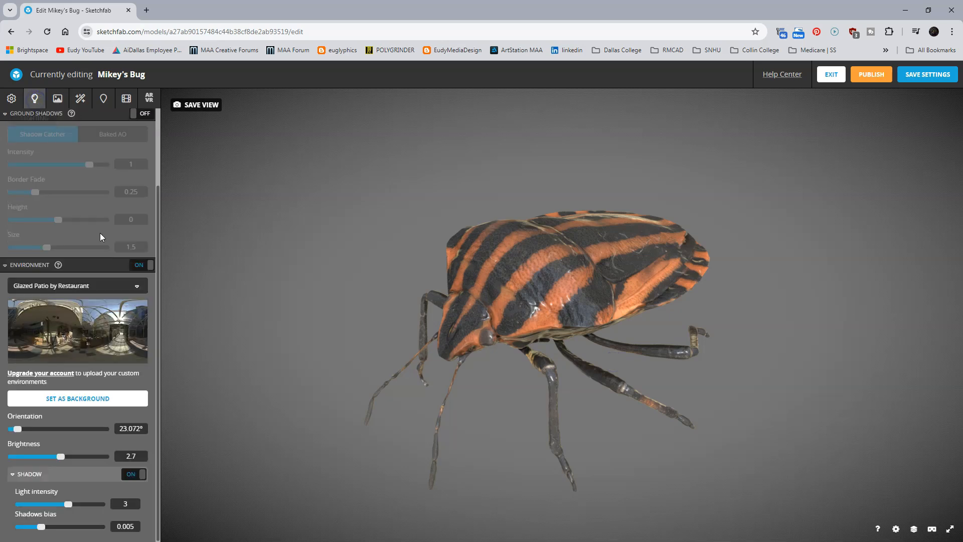
pyautogui.click(90, 262)
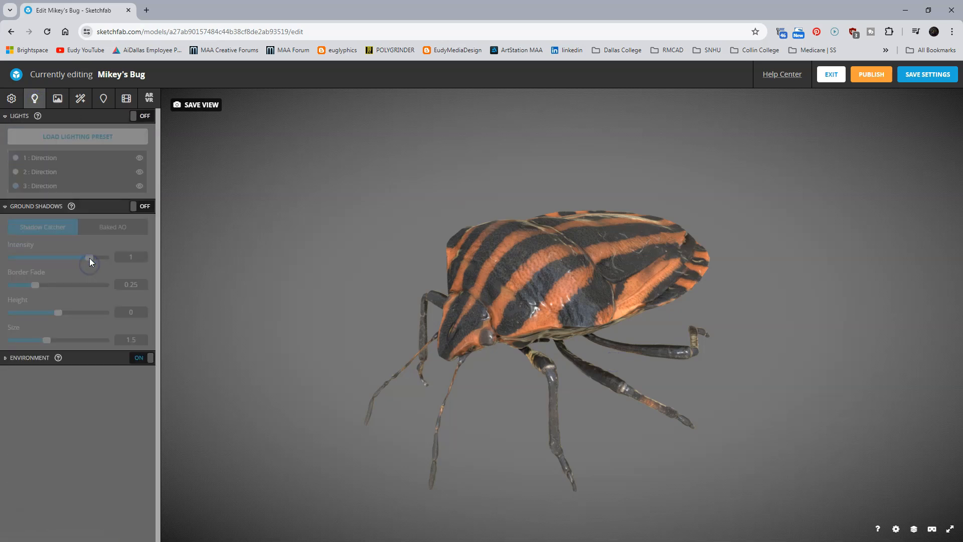
pyautogui.click(133, 206)
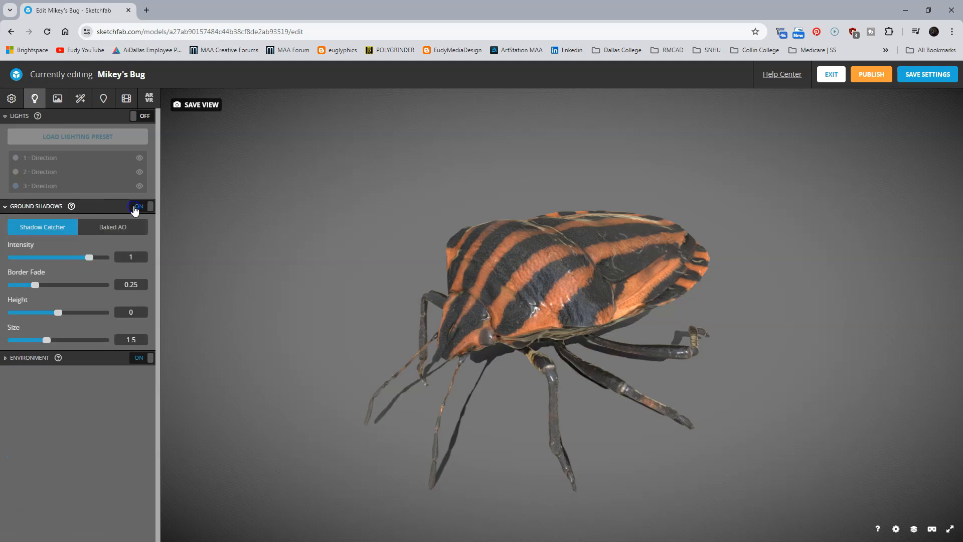
pyautogui.moveTo(486, 408)
pyautogui.mouseDown()
pyautogui.moveTo(503, 380)
pyautogui.moveTo(424, 382)
pyautogui.moveTo(488, 396)
pyautogui.moveTo(506, 389)
pyautogui.mouseUp()
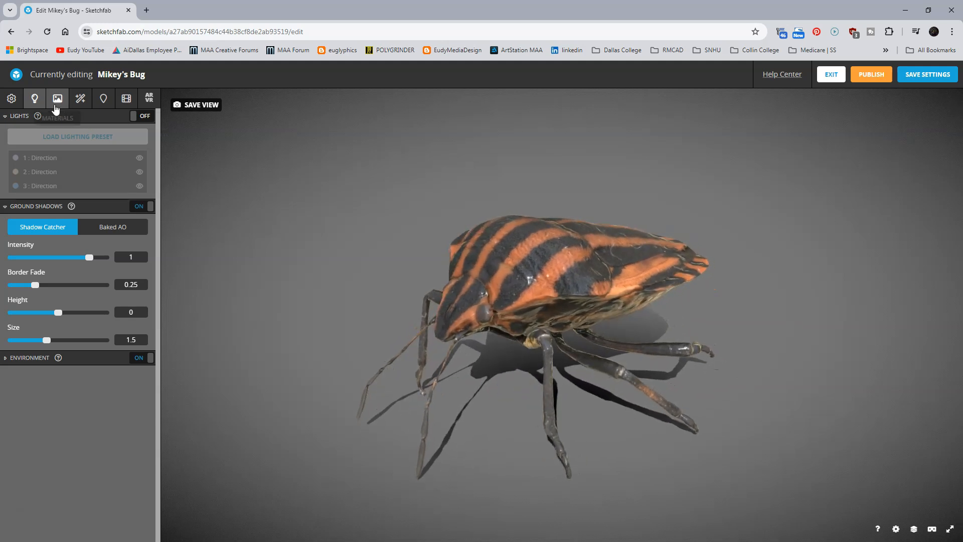
# - Disable temporal antialiasing for the scene
pyautogui.click(81, 98)
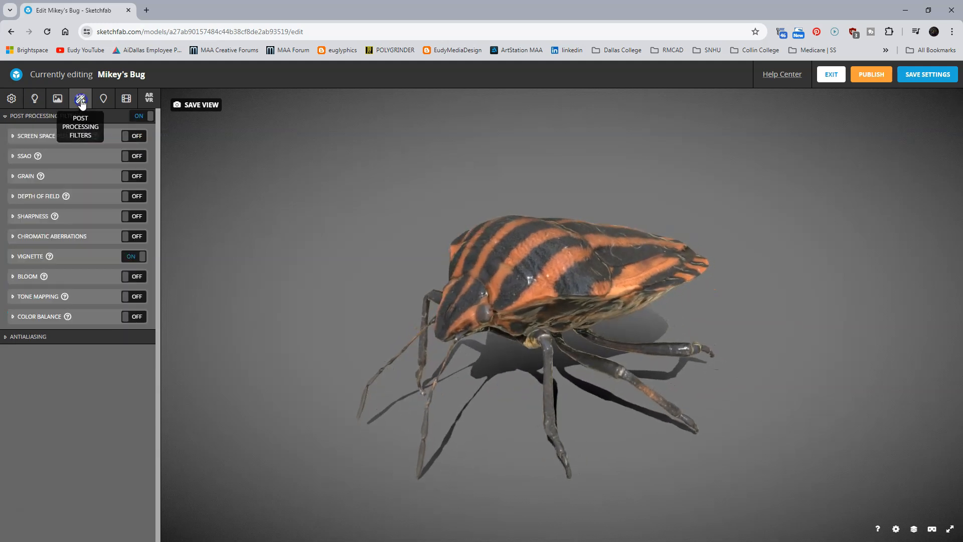
pyautogui.click(40, 338)
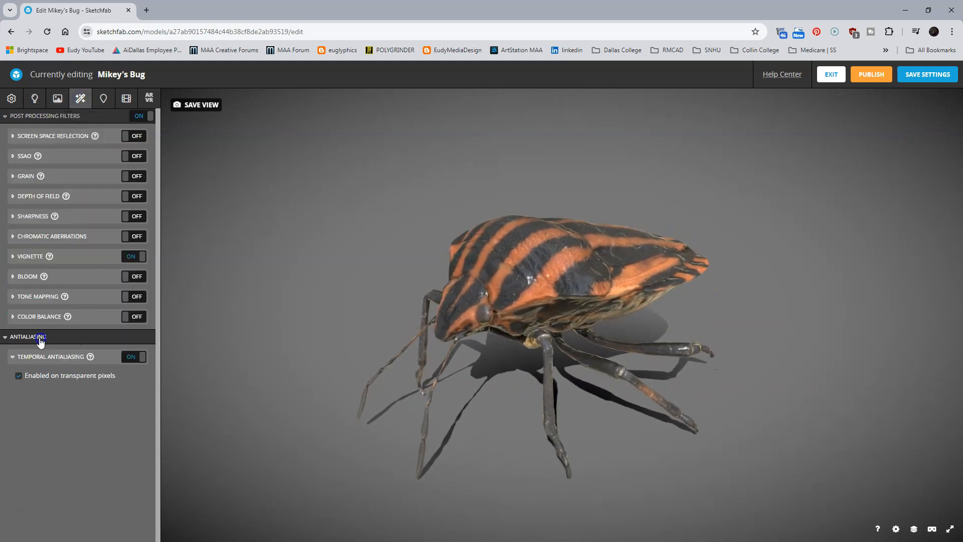
pyautogui.click(143, 358)
pyautogui.moveTo(570, 371)
pyautogui.mouseDown()
pyautogui.moveTo(516, 372)
pyautogui.moveTo(550, 374)
pyautogui.moveTo(561, 359)
pyautogui.moveTo(525, 377)
pyautogui.moveTo(453, 378)
pyautogui.moveTo(556, 377)
pyautogui.mouseUp()
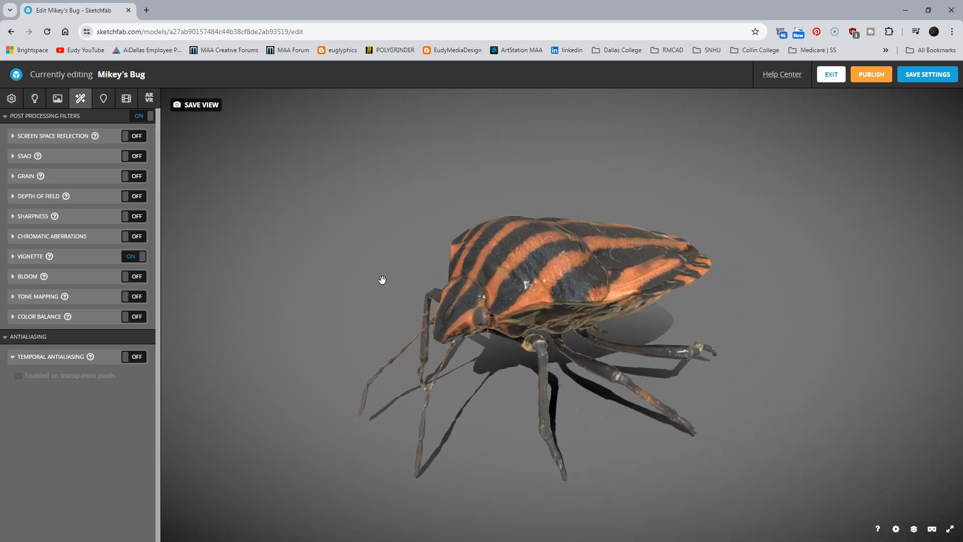
# - Rotate the environment lighting around the bug, and save a closer three-quarter view together with the scene settings
pyautogui.moveTo(390, 259)
pyautogui.keyDown('alt'); pyautogui.mouseDown()
pyautogui.moveTo(329, 264)
pyautogui.moveTo(477, 257)
pyautogui.moveTo(377, 257)
pyautogui.mouseUp(); pyautogui.keyUp('alt')
pyautogui.moveTo(509, 269); pyautogui.dragTo(530, 274)
pyautogui.keyDown('alt'); pyautogui.moveTo(498, 292); pyautogui.dragTo(485, 258, button='right'); pyautogui.keyUp('alt')
pyautogui.keyDown('alt'); pyautogui.moveTo(569, 260); pyautogui.dragTo(567, 250, button='right'); pyautogui.keyUp('alt')
pyautogui.moveTo(566, 251); pyautogui.dragTo(565, 261)
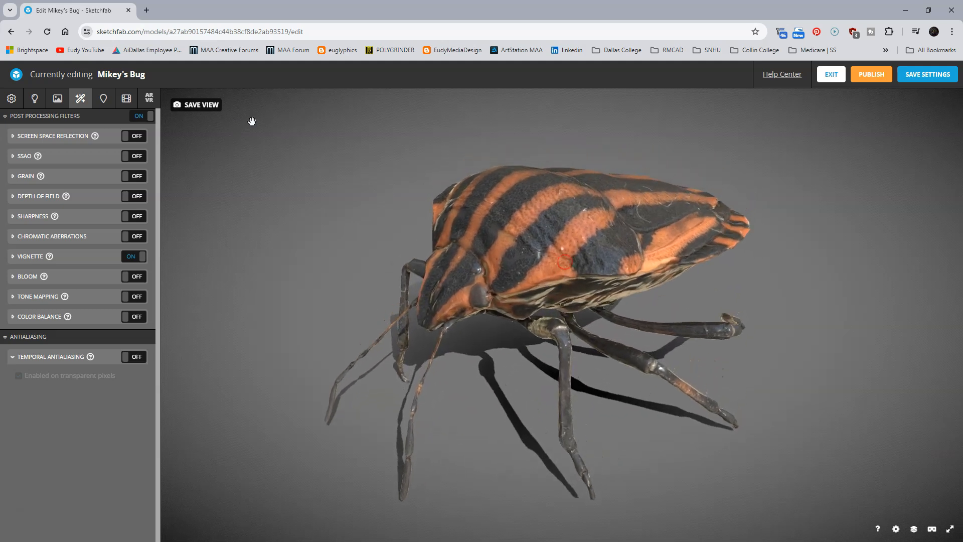
pyautogui.click(204, 105)
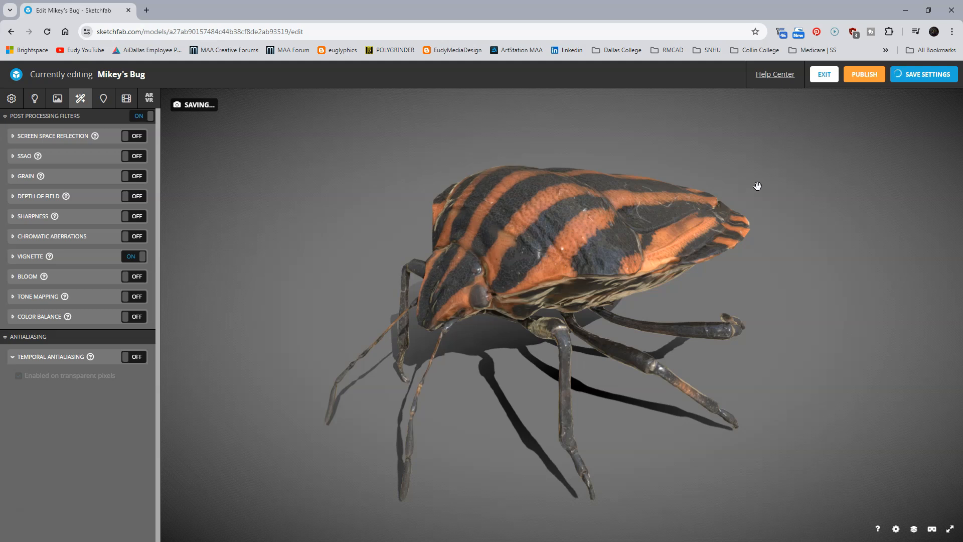
# - Inspect the bug's final render and Base Color channel with a black wireframe overlay, and remove the overlay
pyautogui.click(914, 528)
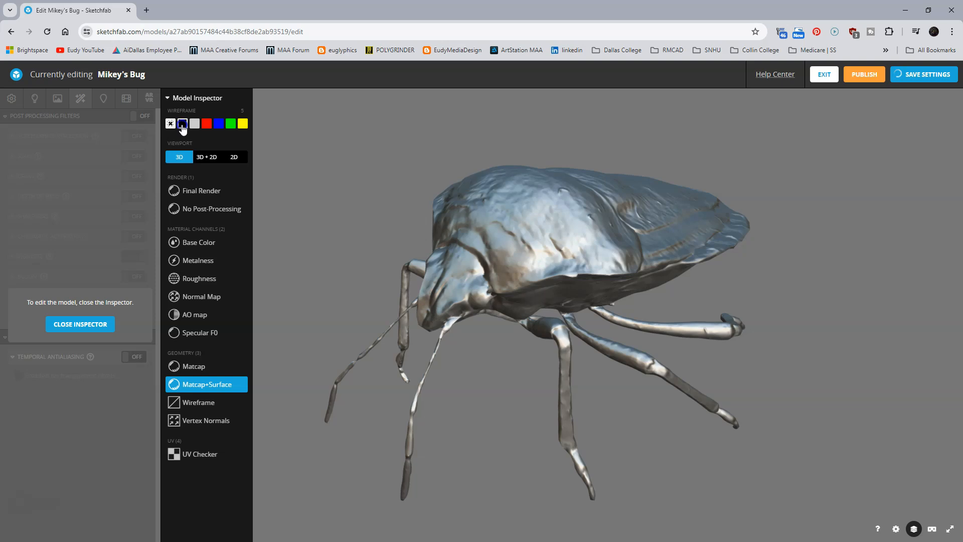
pyautogui.click(182, 125)
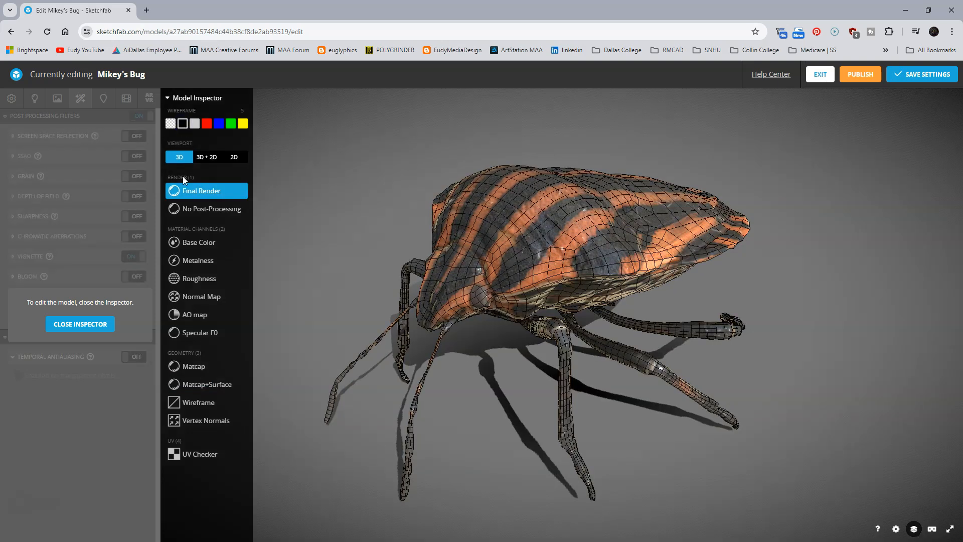
pyautogui.click(189, 244)
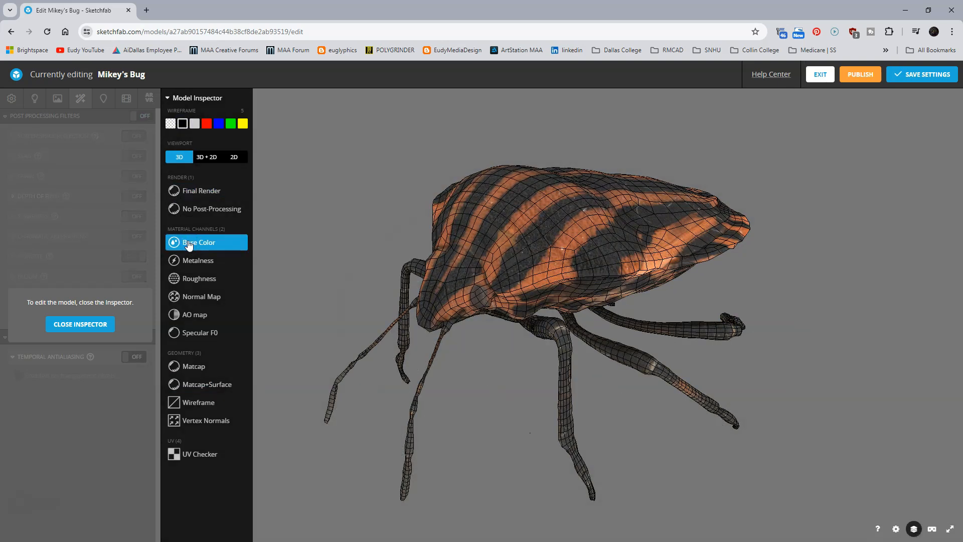
pyautogui.click(172, 123)
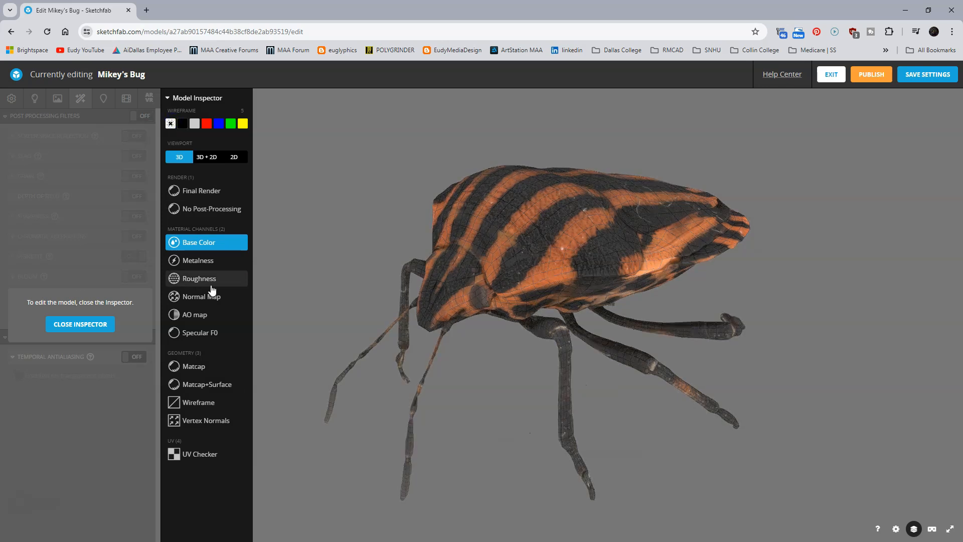
# - Examine the bug's Roughness, Metalness and AO map channels in the Model Inspector
pyautogui.click(199, 280)
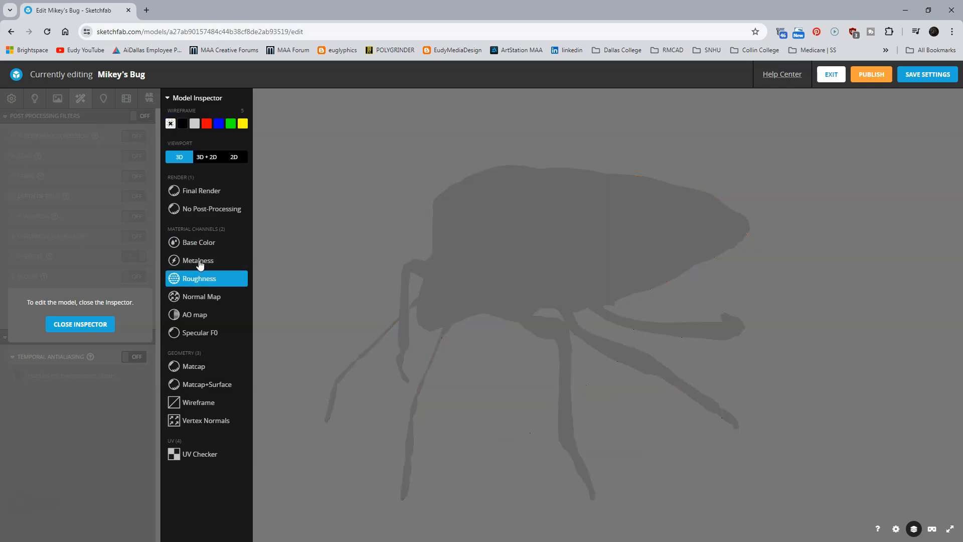
pyautogui.click(198, 261)
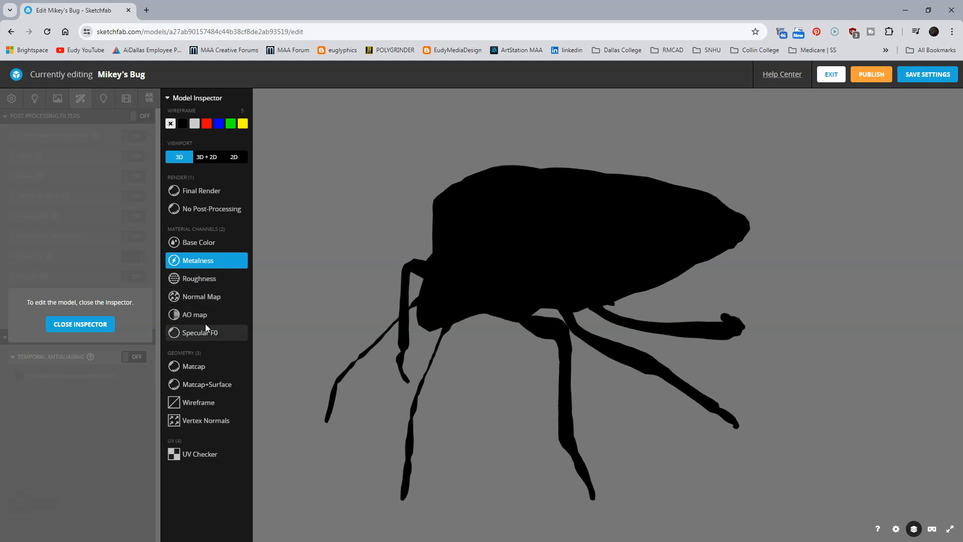
pyautogui.click(195, 315)
pyautogui.moveTo(615, 267)
pyautogui.mouseDown()
pyautogui.moveTo(595, 292)
pyautogui.moveTo(576, 256)
pyautogui.moveTo(607, 233)
pyautogui.moveTo(610, 269)
pyautogui.mouseUp()
# - Compare the bug's Matcap and Matcap+Surface views, and examine its Normal Map channel from several angles
pyautogui.click(193, 367)
pyautogui.click(206, 384)
pyautogui.moveTo(595, 258); pyautogui.dragTo(592, 259)
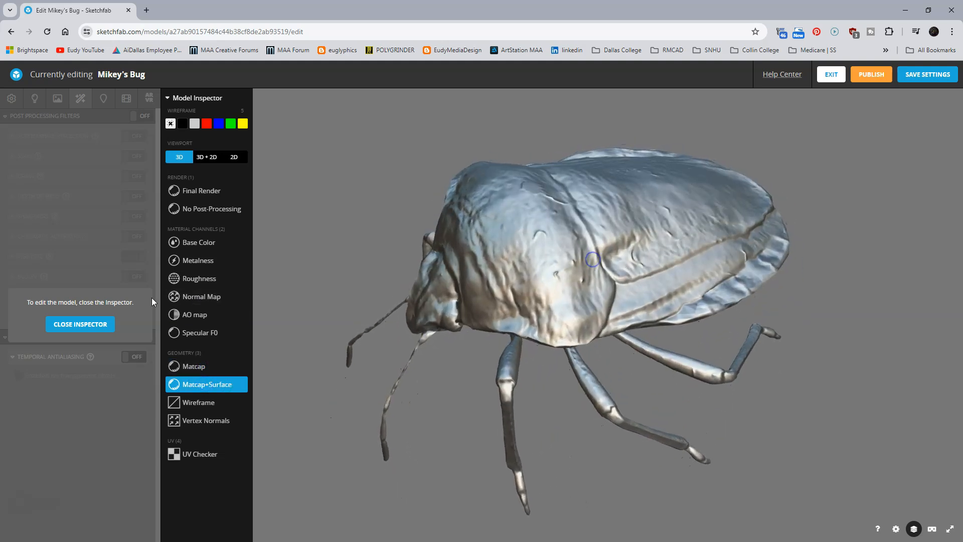
pyautogui.click(199, 296)
pyautogui.moveTo(512, 257)
pyautogui.mouseDown()
pyautogui.moveTo(511, 242)
pyautogui.moveTo(508, 263)
pyautogui.mouseUp()
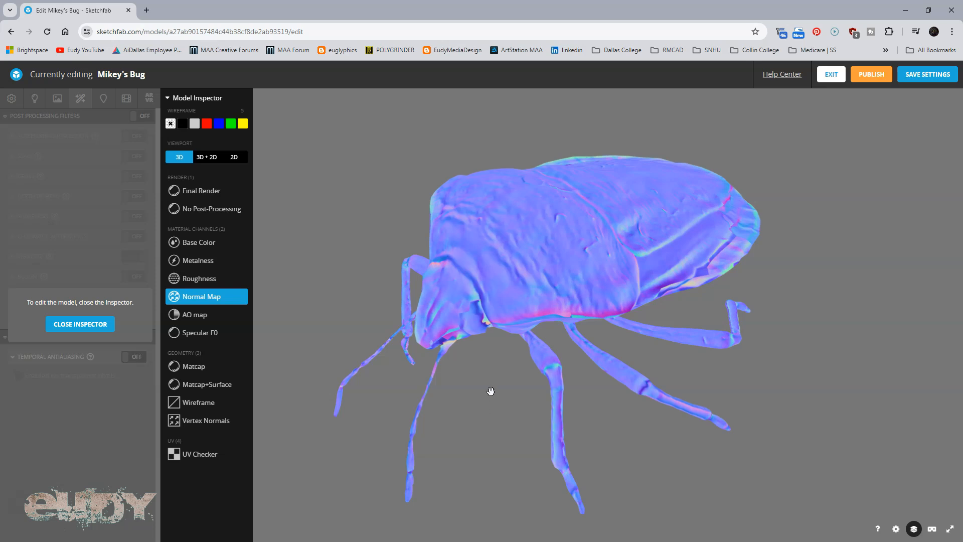
pyautogui.moveTo(506, 406); pyautogui.dragTo(531, 400, button='right')
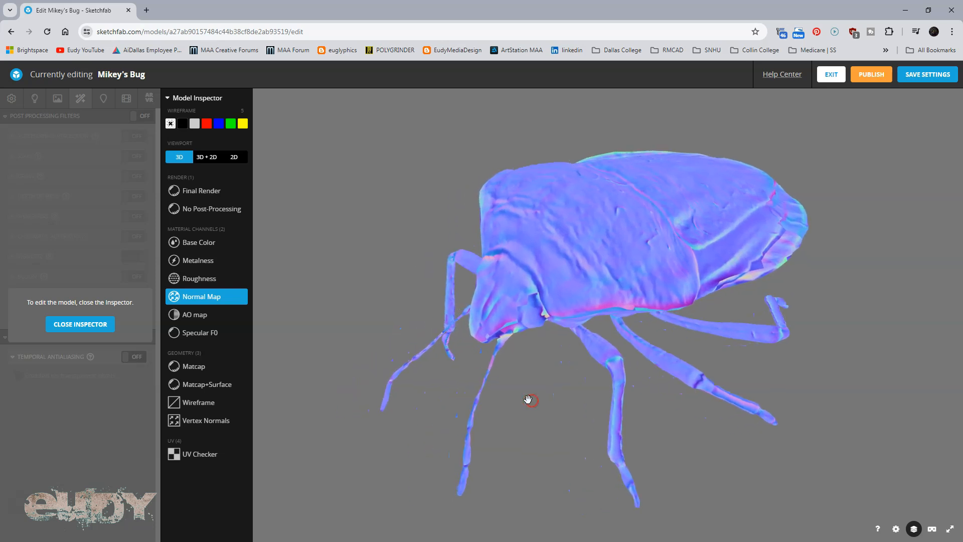